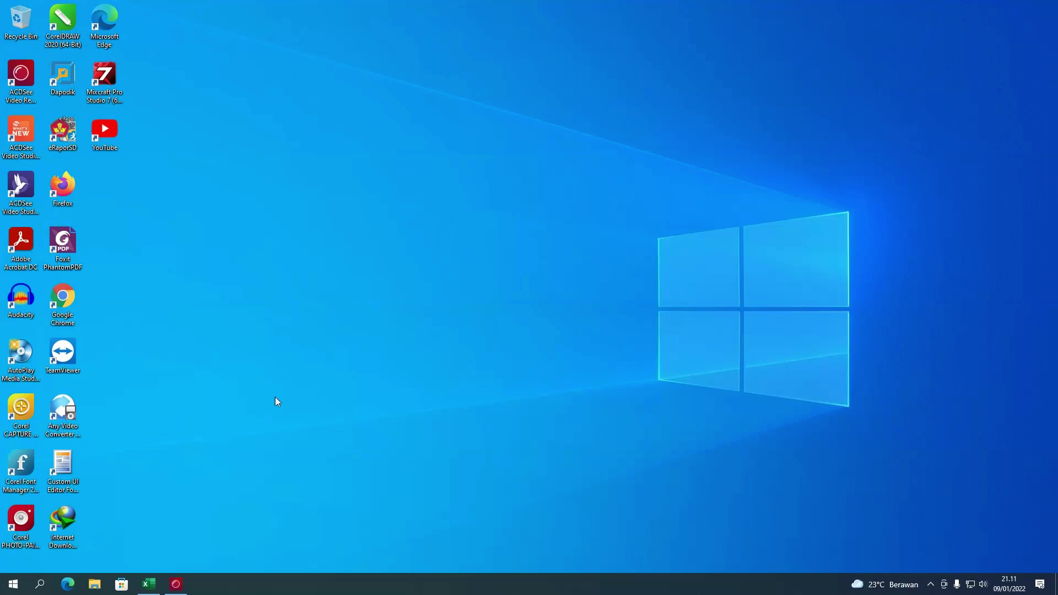
pyautogui.click(157, 583)
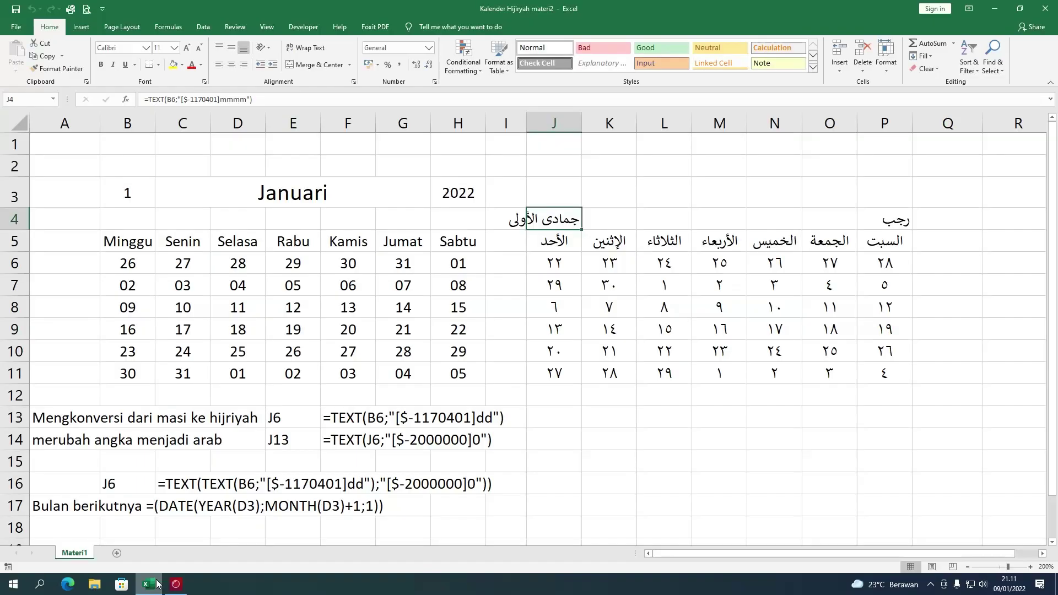
pyautogui.click(269, 330)
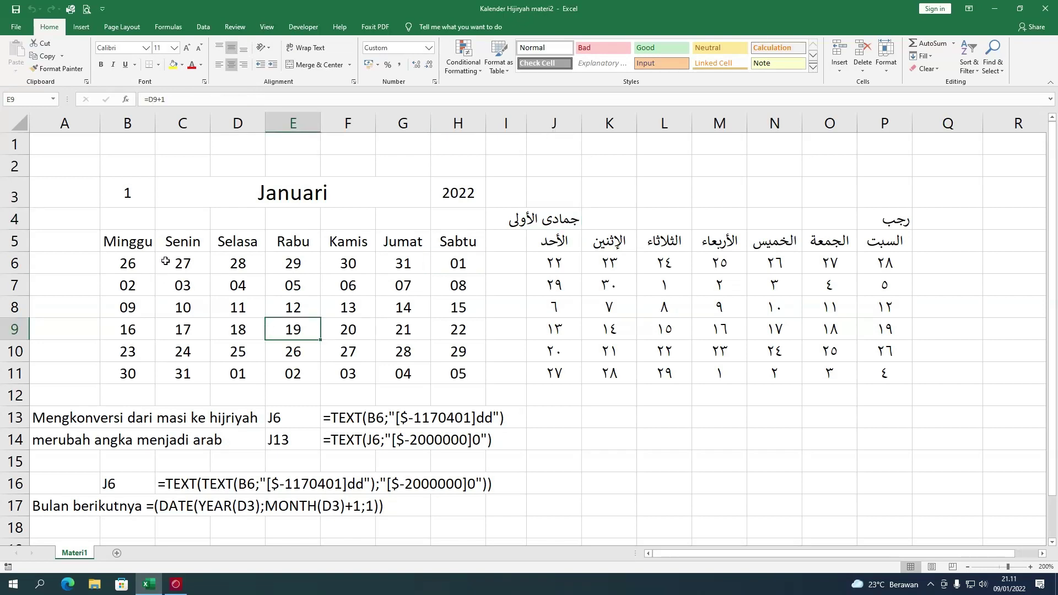
pyautogui.moveTo(147, 264)
pyautogui.mouseDown()
pyautogui.moveTo(461, 299)
pyautogui.moveTo(462, 373)
pyautogui.mouseUp()
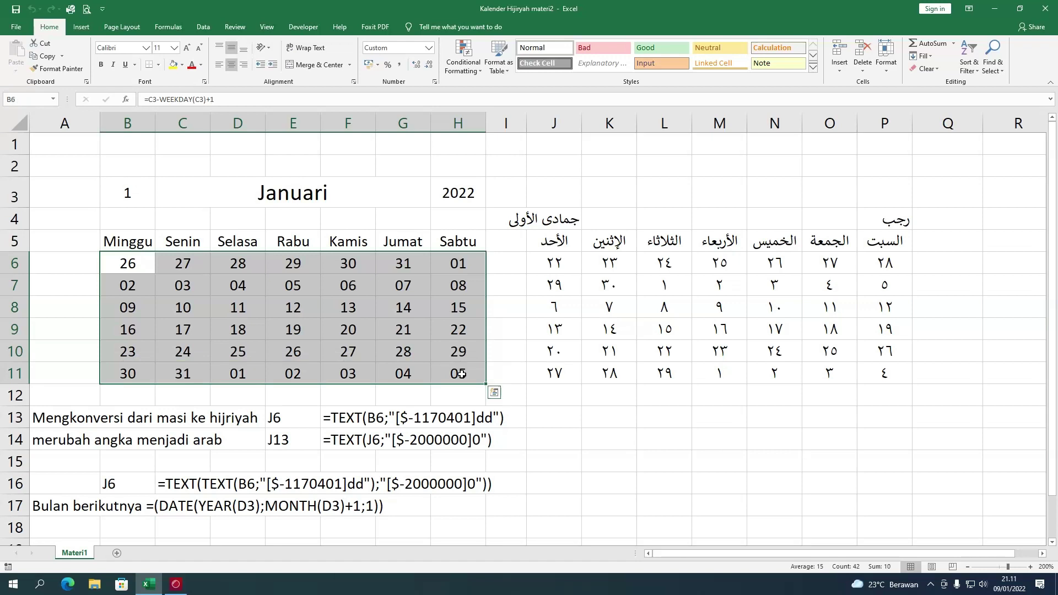
pyautogui.moveTo(551, 264); pyautogui.dragTo(888, 374)
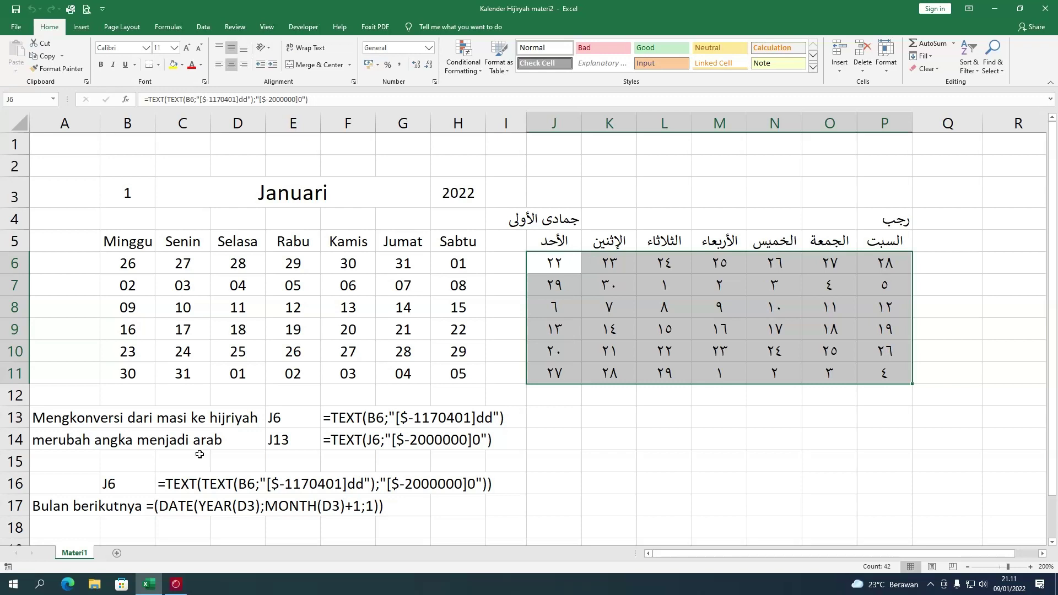
# Step: Copy the Materi1 sheet to the end of the workbook and name the copy Materi2
pyautogui.rightClick(82, 555)
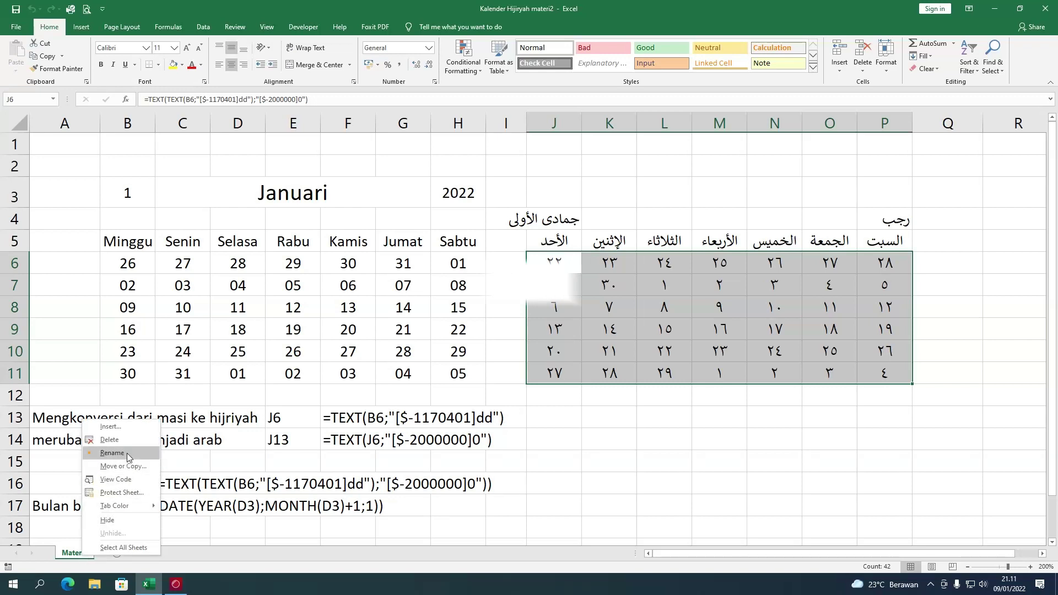
pyautogui.click(128, 468)
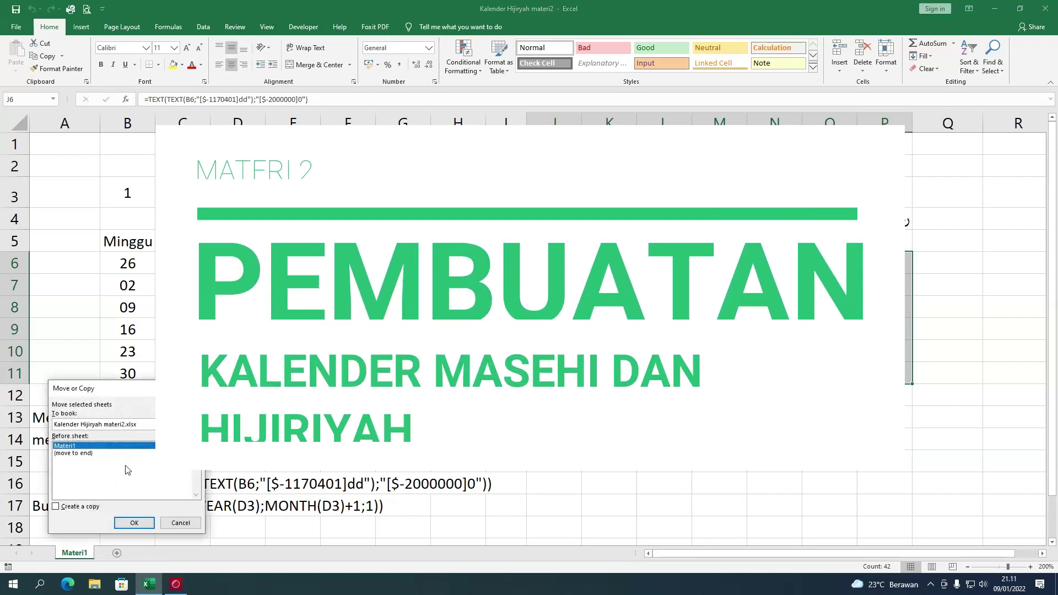
pyautogui.click(75, 507)
pyautogui.click(80, 454)
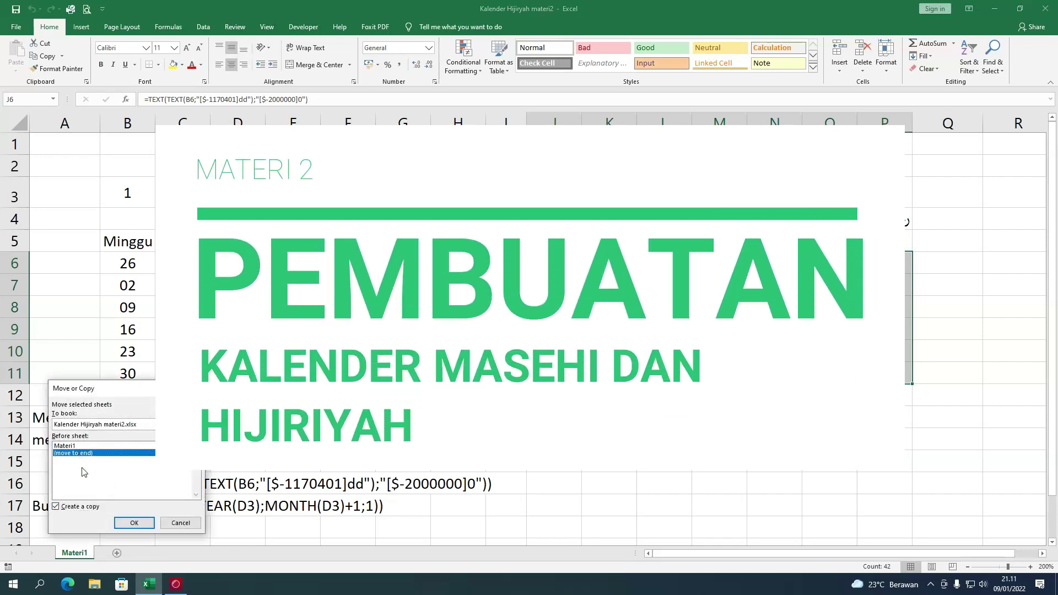
pyautogui.click(134, 523)
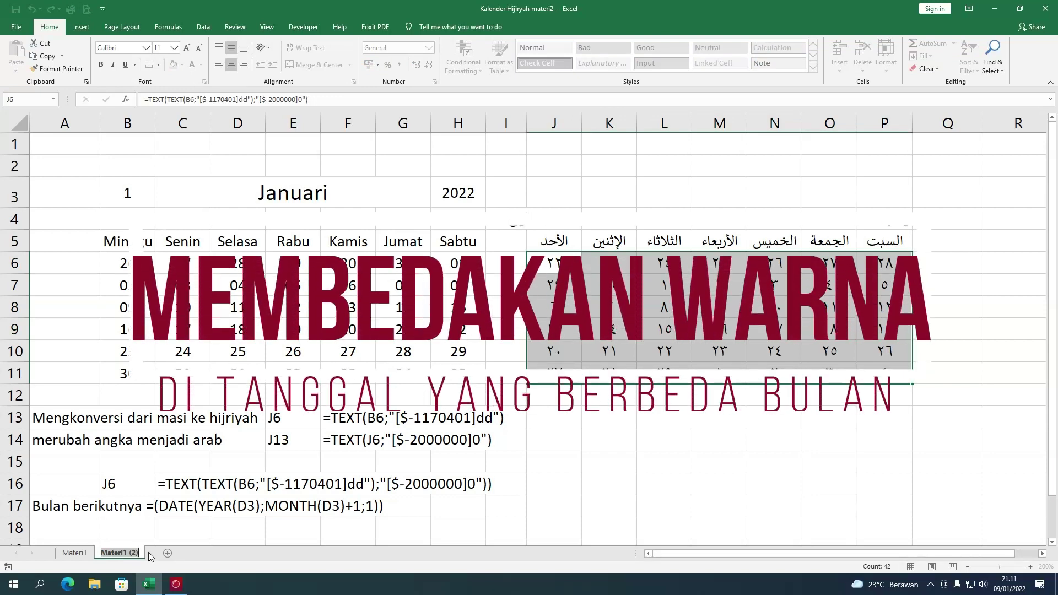
pyautogui.doubleClick(144, 553)
pyautogui.write('Materi')
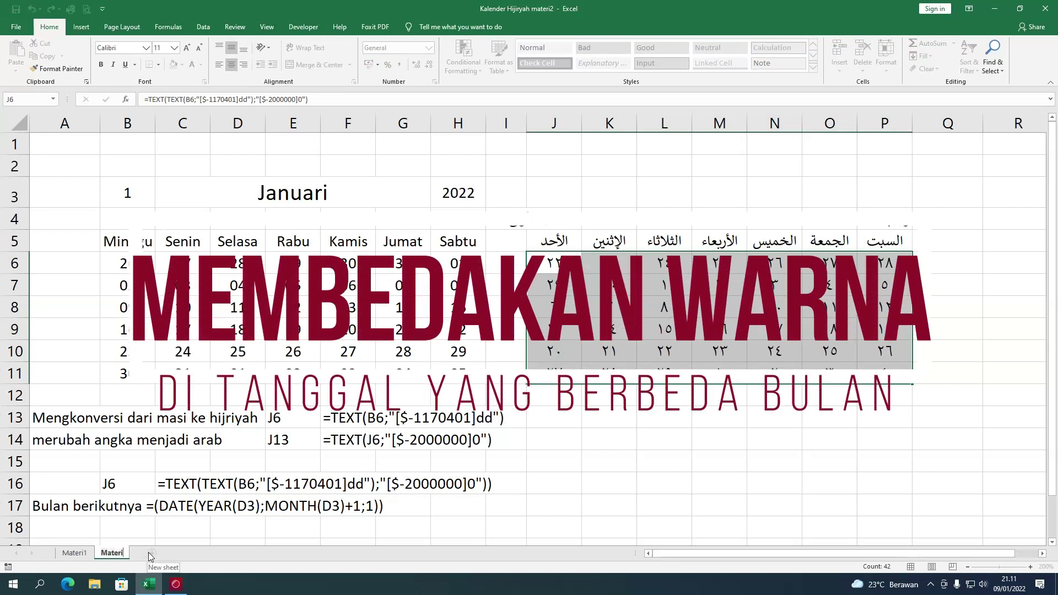
pyautogui.write('2')
# Step: Confirm the Materi2 name, delete the notes in A13:G17, and check the Hijri formula in L6
pyautogui.press('Return')
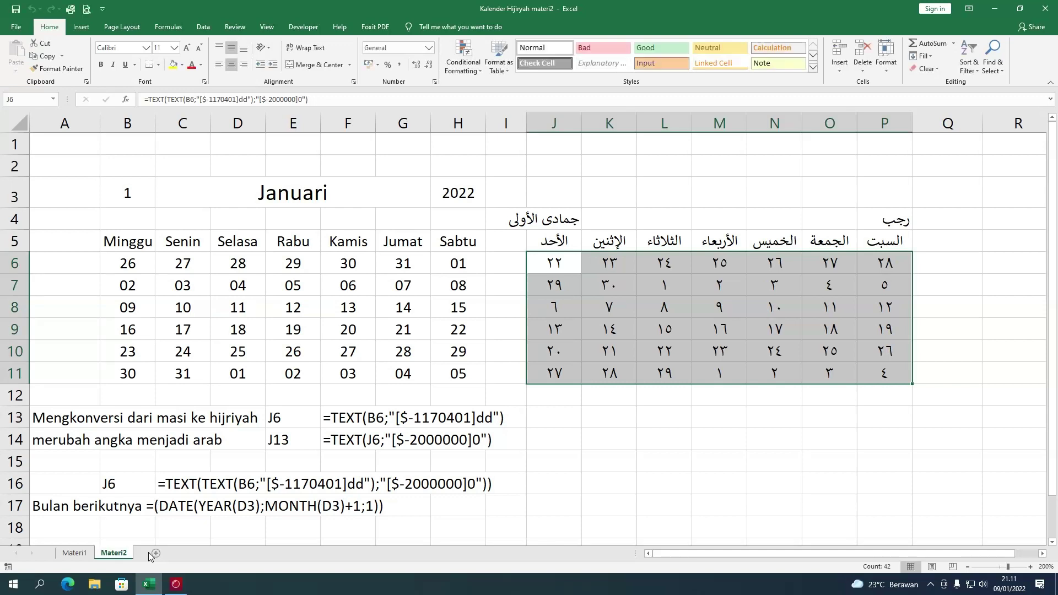
pyautogui.click(248, 444)
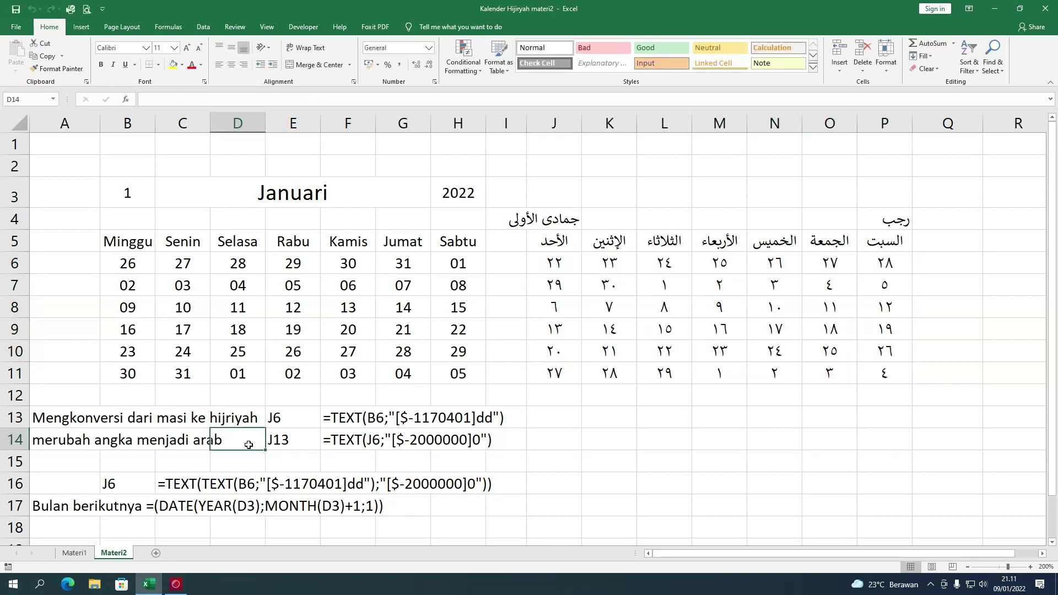
pyautogui.moveTo(55, 422); pyautogui.dragTo(423, 500)
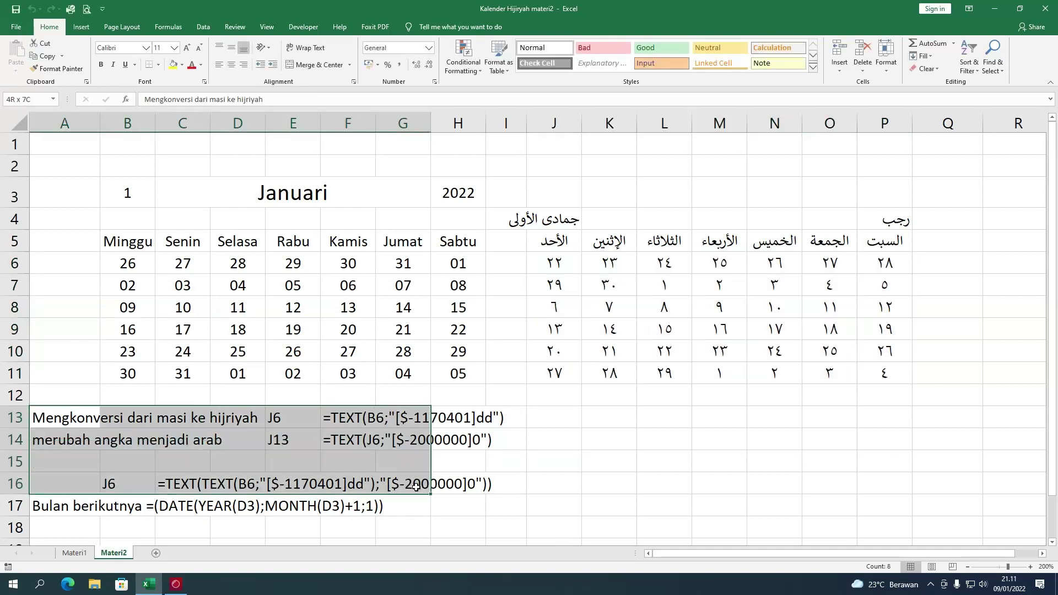
pyautogui.press('Delete')
pyautogui.click(664, 263)
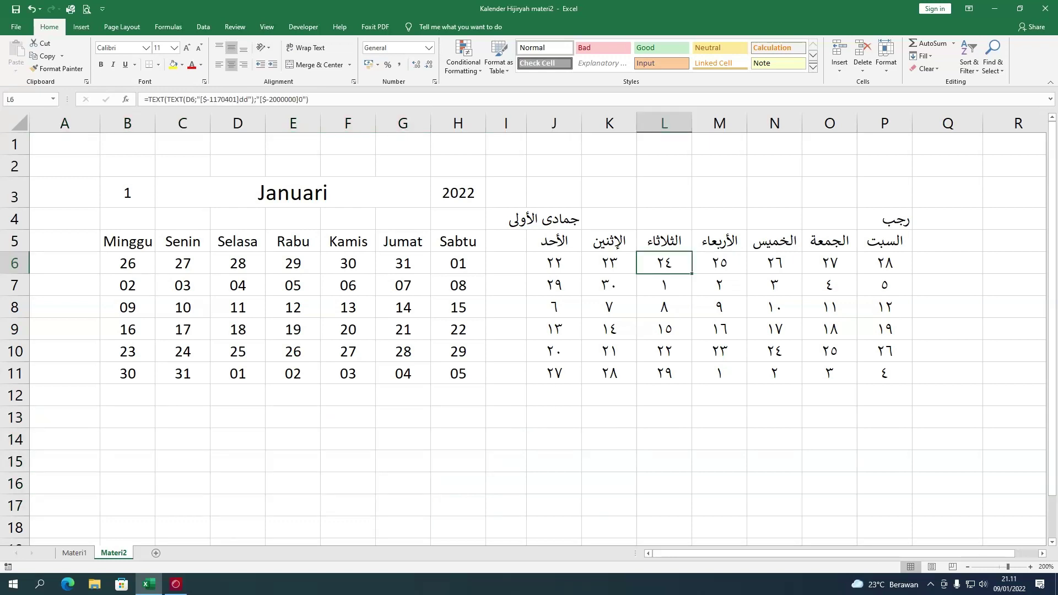
pyautogui.moveTo(130, 263)
pyautogui.mouseDown()
pyautogui.moveTo(439, 364)
pyautogui.moveTo(441, 376)
pyautogui.mouseUp()
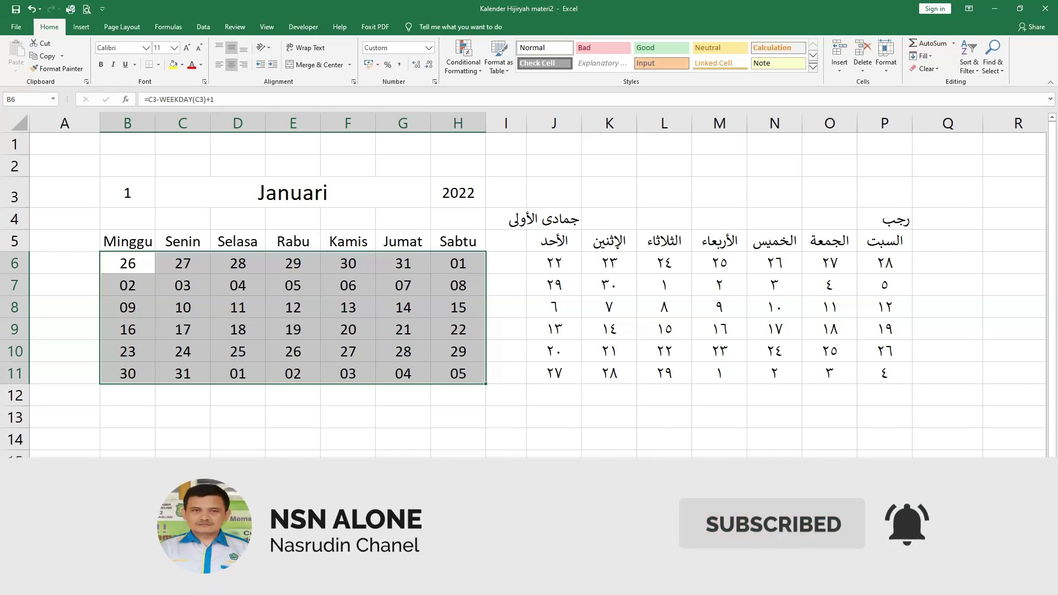
# Step: Inspect the formulas in B3, F8 and C3, then select the date cells B6:H11
pyautogui.click(127, 193)
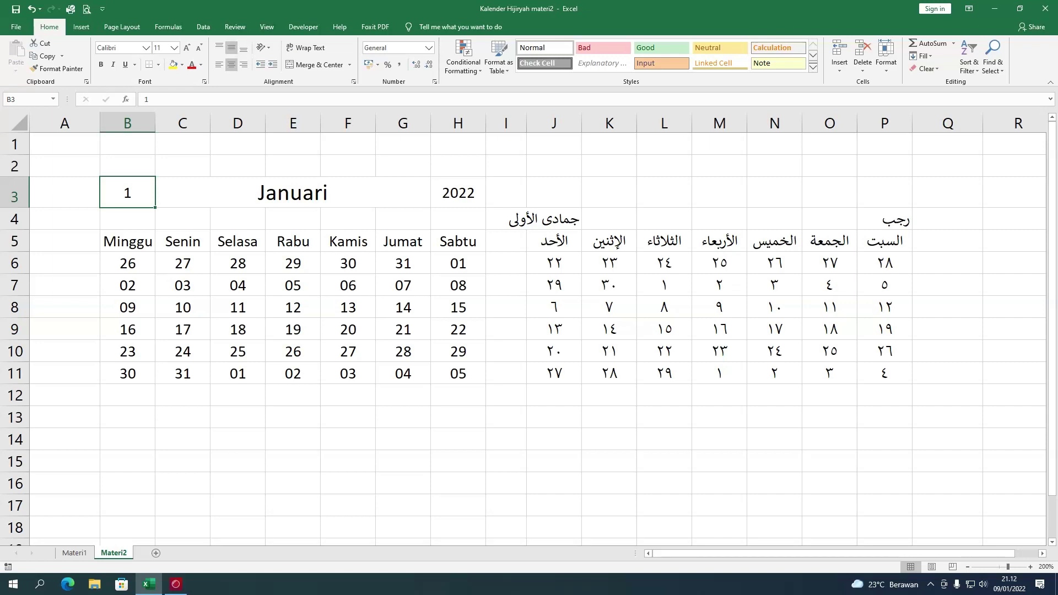
pyautogui.click(348, 307)
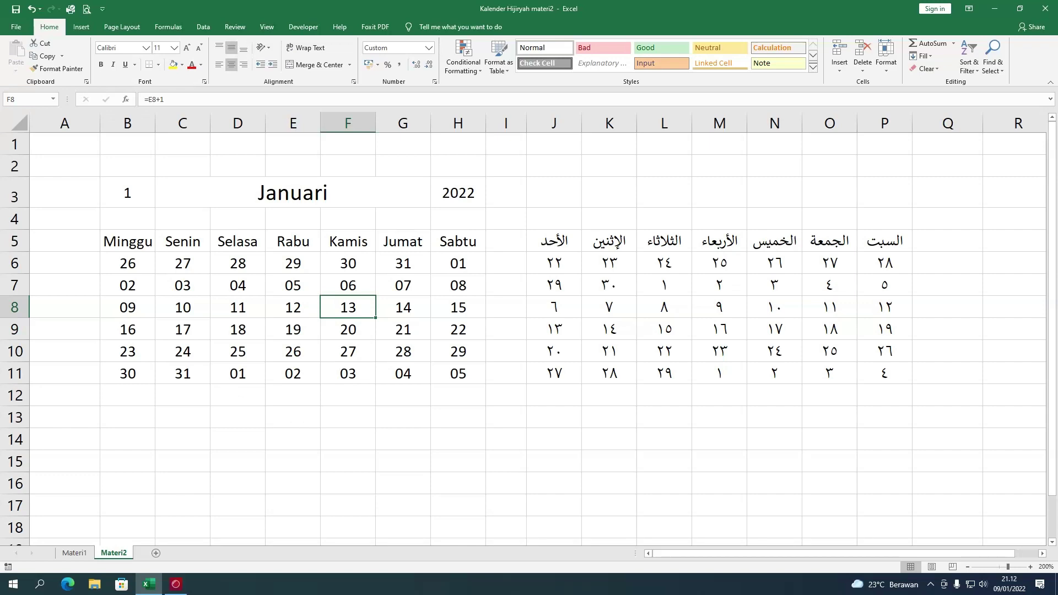
pyautogui.moveTo(142, 271)
pyautogui.mouseDown()
pyautogui.moveTo(435, 333)
pyautogui.moveTo(456, 379)
pyautogui.mouseUp()
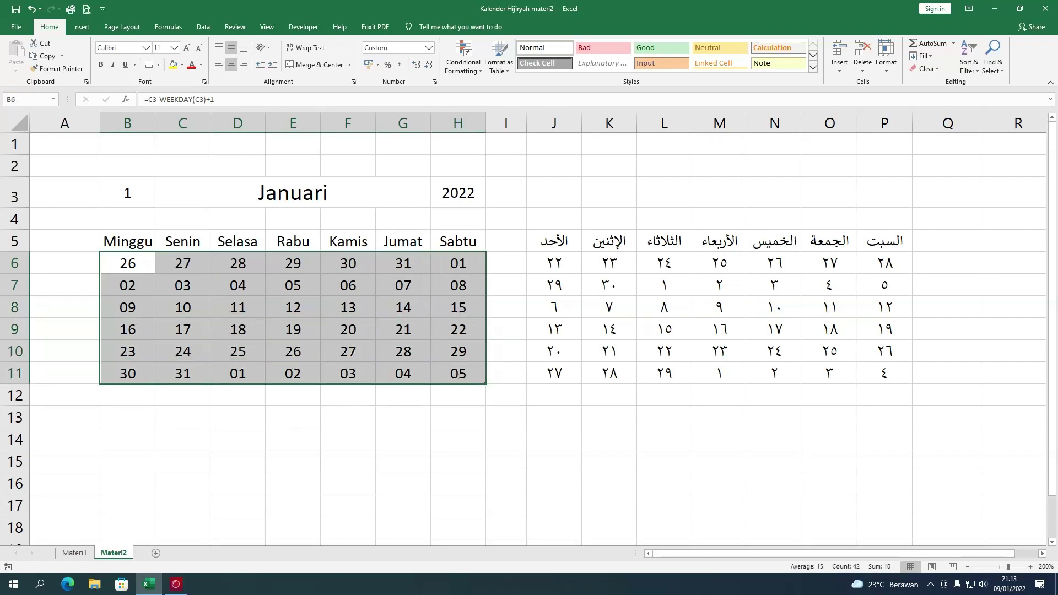
pyautogui.click(342, 401)
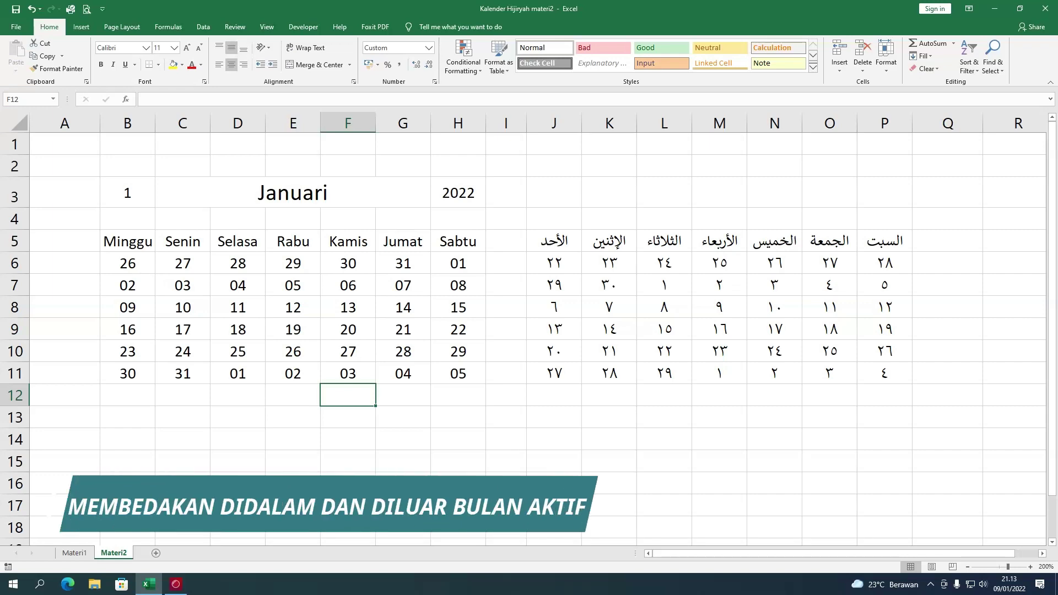
pyautogui.click(240, 195)
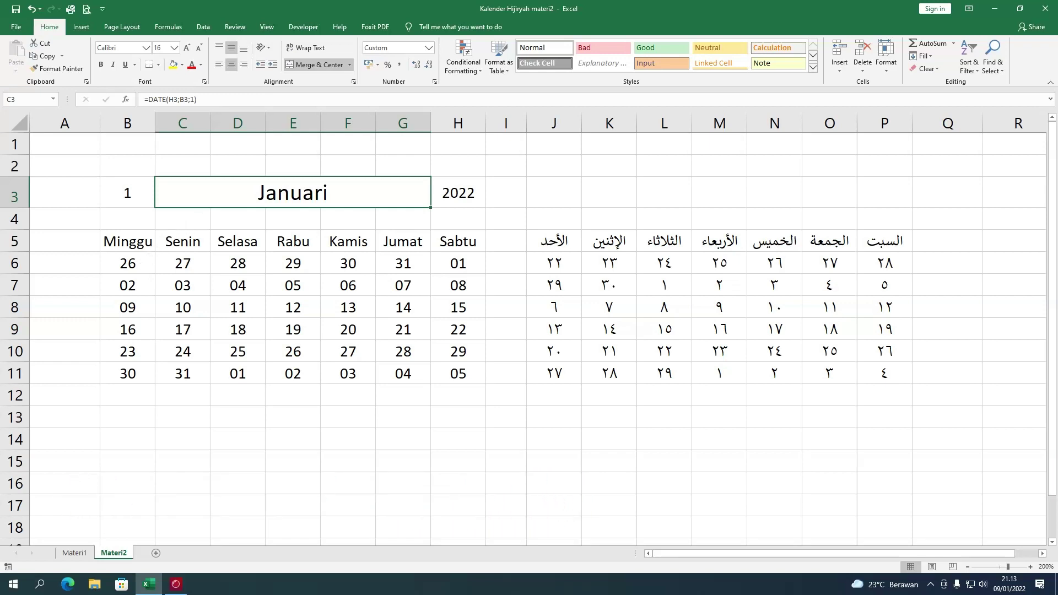
pyautogui.moveTo(128, 263); pyautogui.dragTo(459, 367)
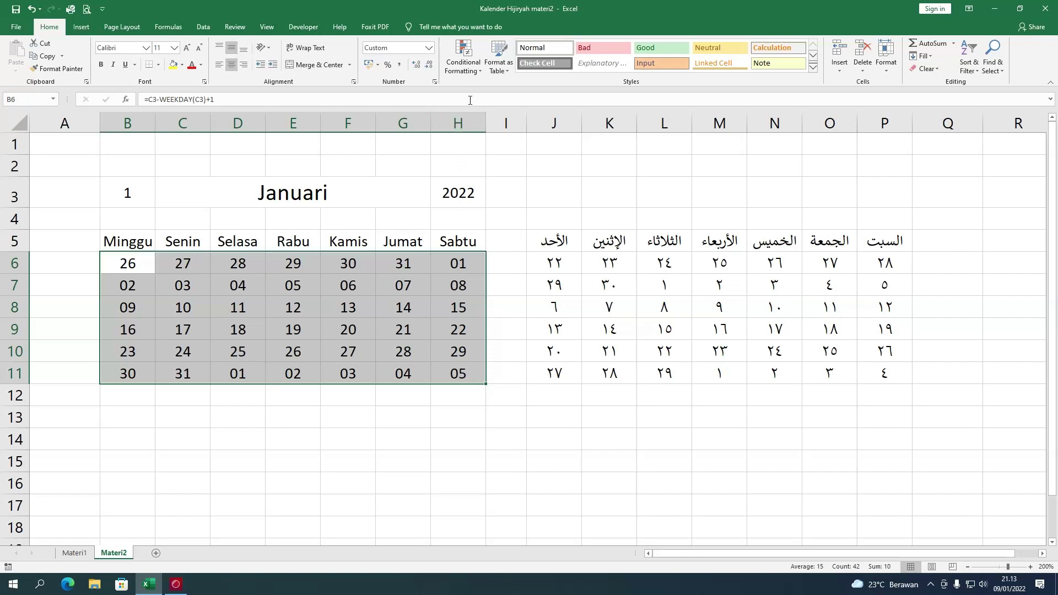
# Step: Start a new rule for B6:H11 from the Conditional Formatting Rules Manager
pyautogui.click(476, 69)
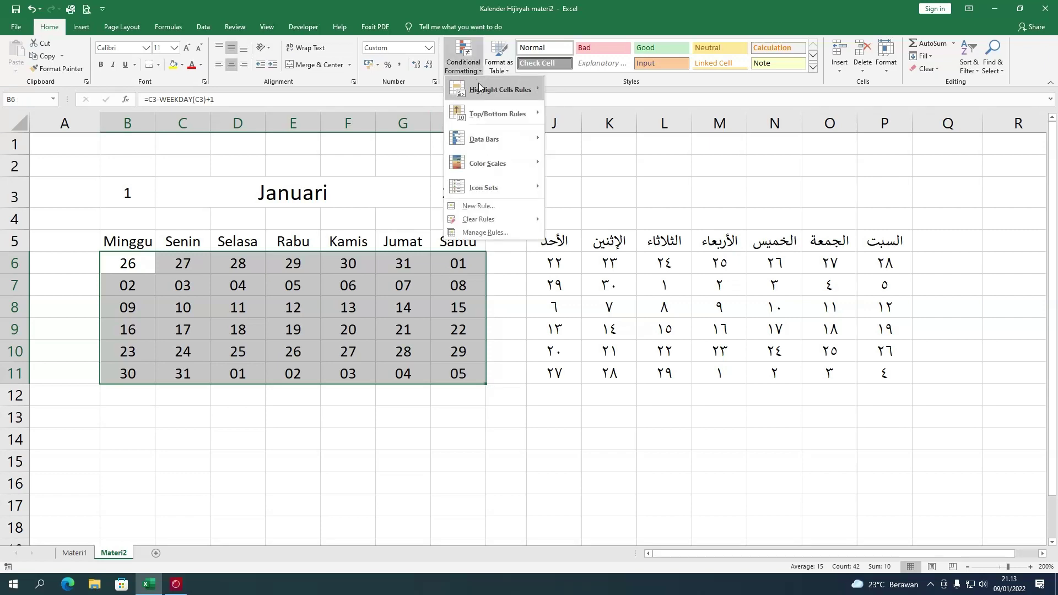
pyautogui.click(488, 235)
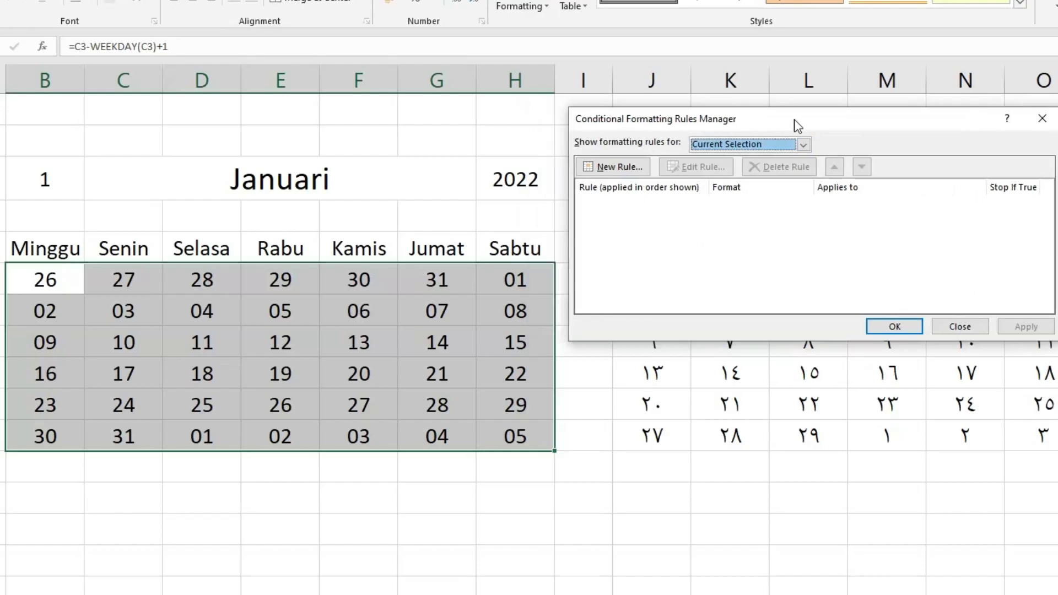
pyautogui.moveTo(795, 119); pyautogui.dragTo(919, 129)
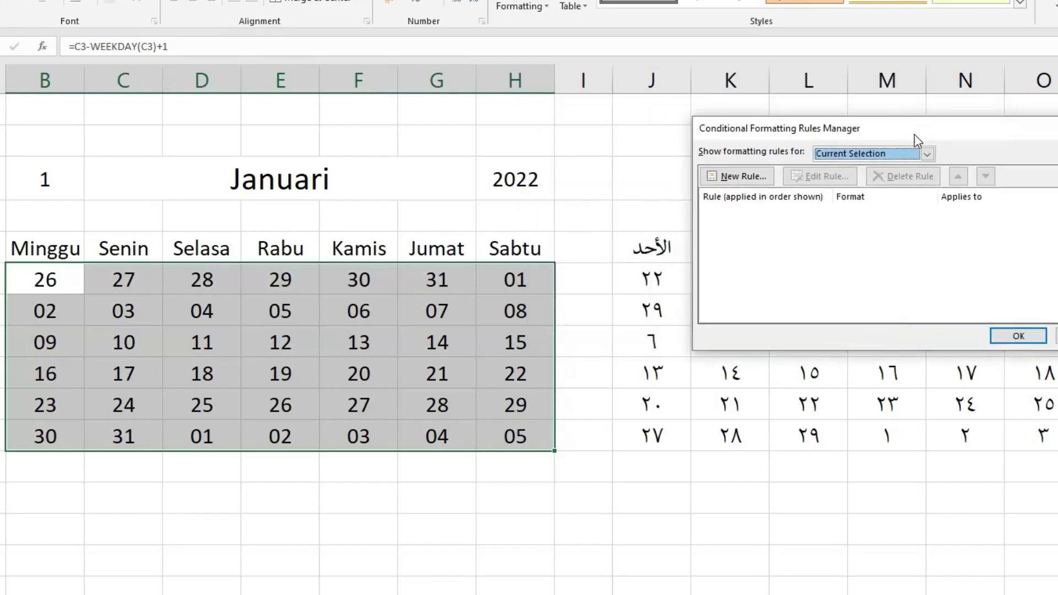
pyautogui.click(756, 177)
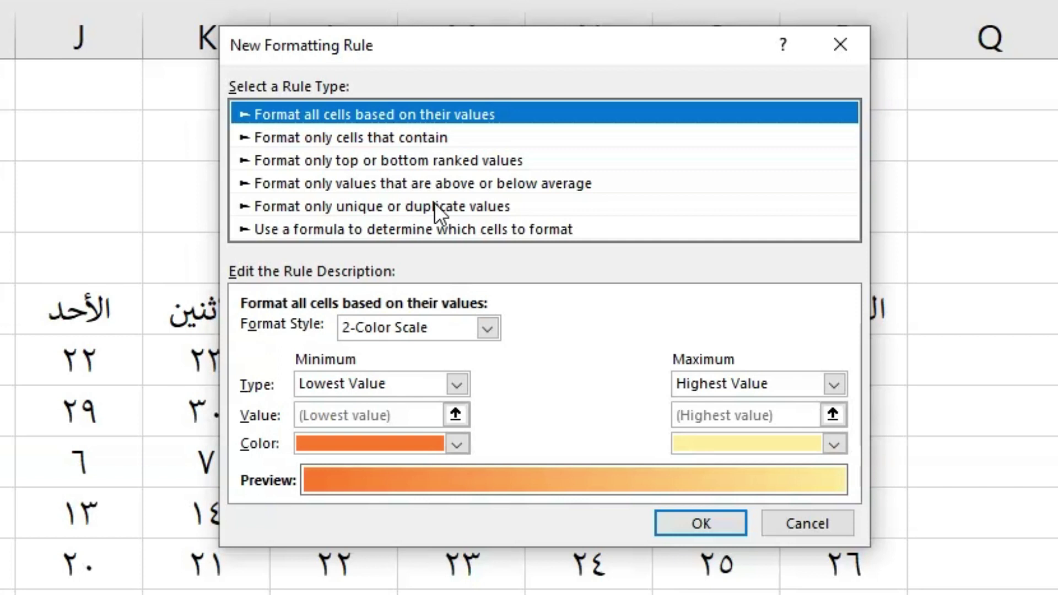
# Step: Make the rule formula-based with =month(B6)<>$B$3, removing the dollar anchors from B6
pyautogui.click(399, 232)
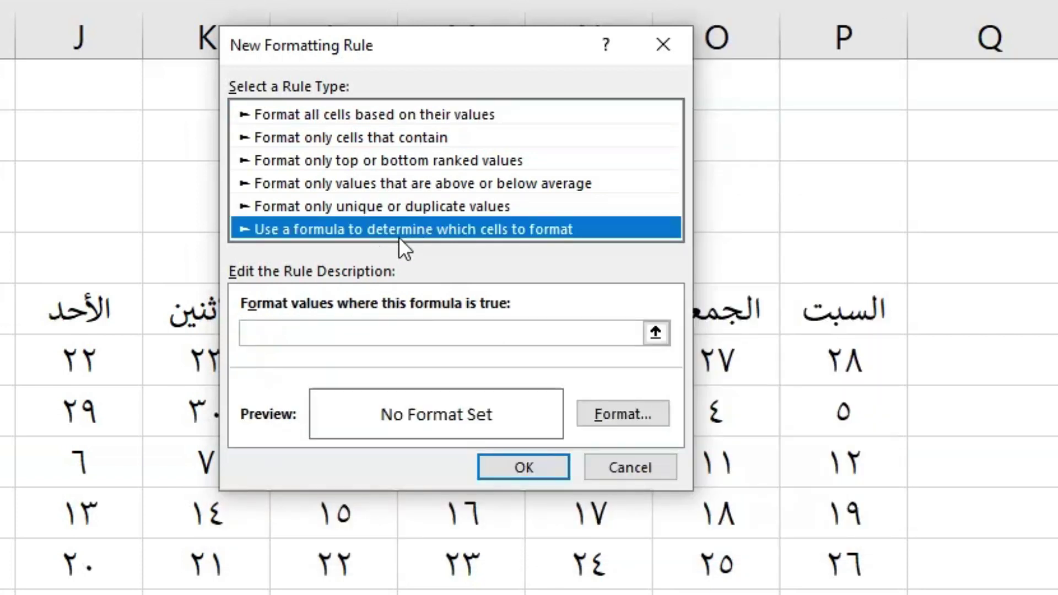
pyautogui.click(390, 331)
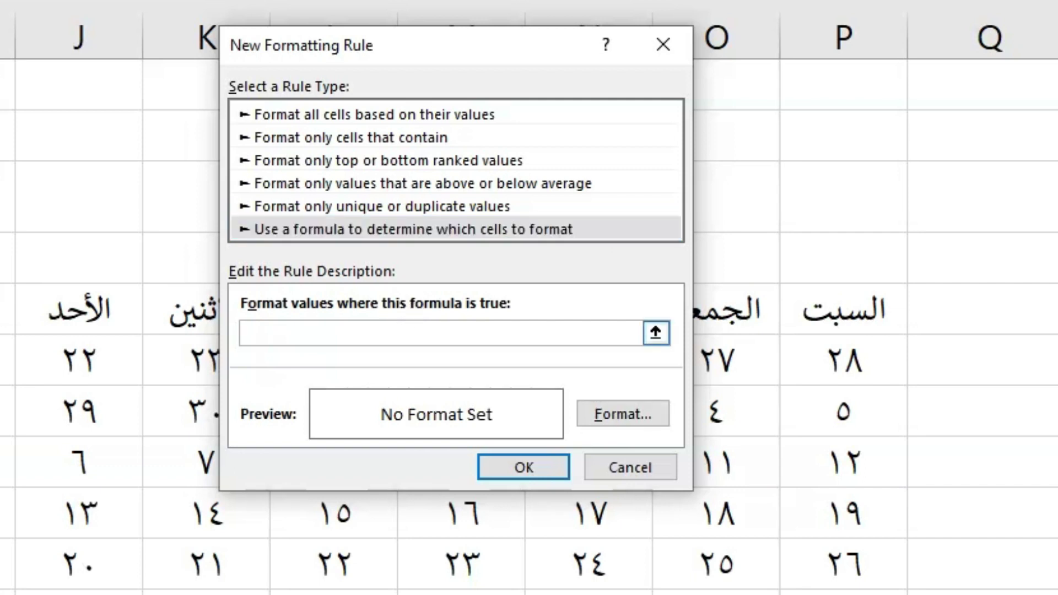
pyautogui.write('=mon')
pyautogui.write('th')
pyautogui.write('(')
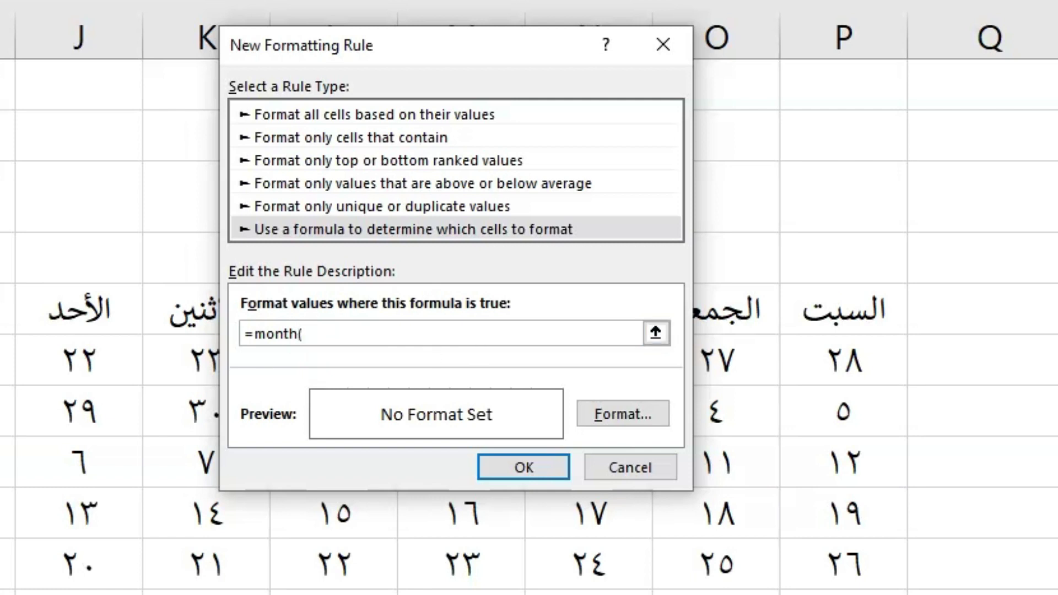
pyautogui.write('$B$6')
pyautogui.write(')')
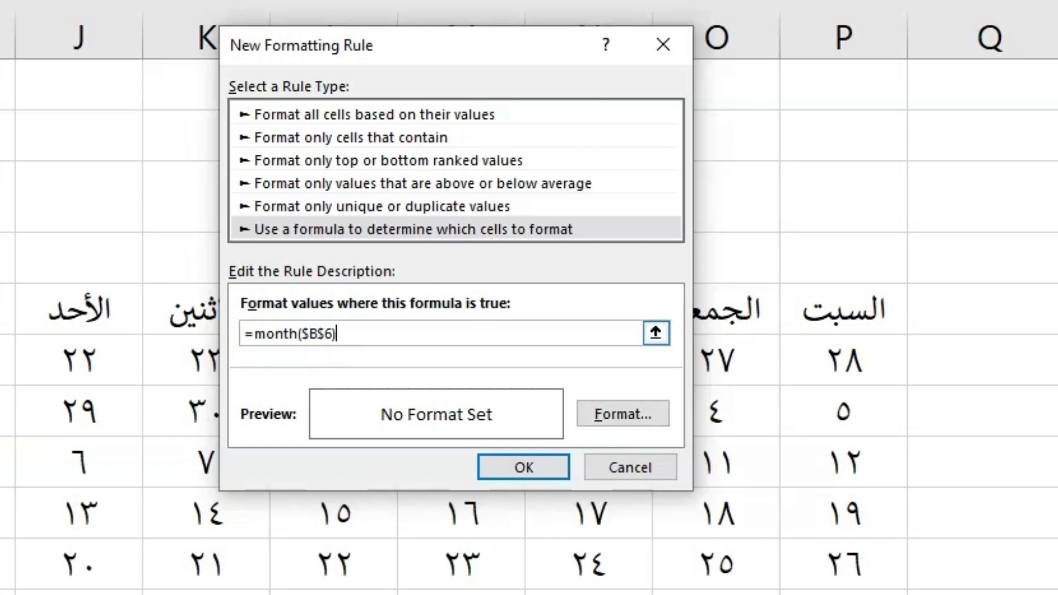
pyautogui.click(325, 333)
pyautogui.press('BackSpace')
pyautogui.click(310, 334)
pyautogui.press('BackSpace')
pyautogui.click(358, 334)
pyautogui.write('<')
pyautogui.write('>')
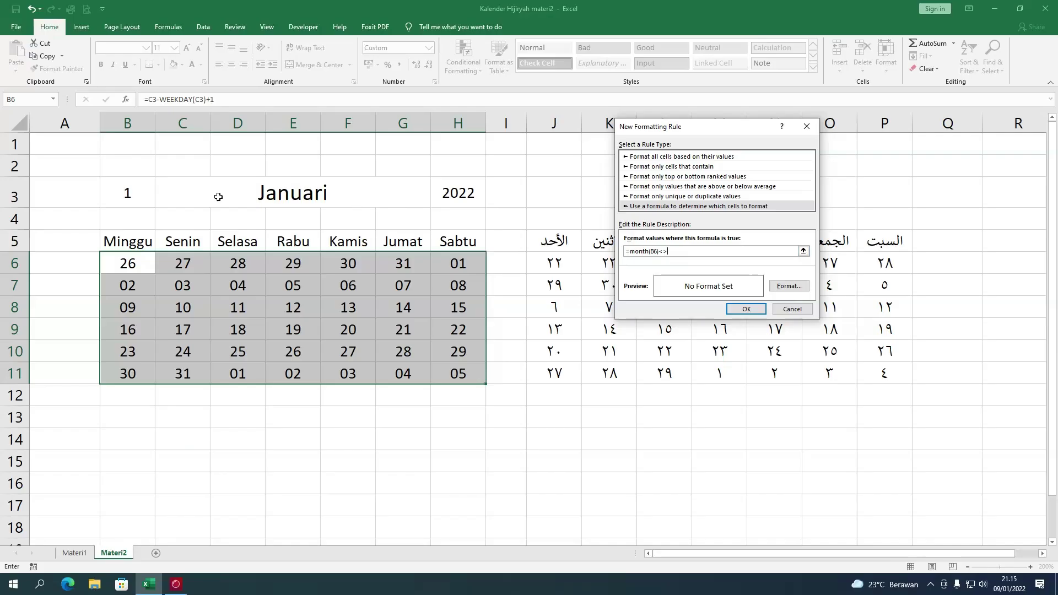
pyautogui.click(131, 196)
# Step: Give the rule a grey bold font and apply it to the calendar dates
pyautogui.click(780, 287)
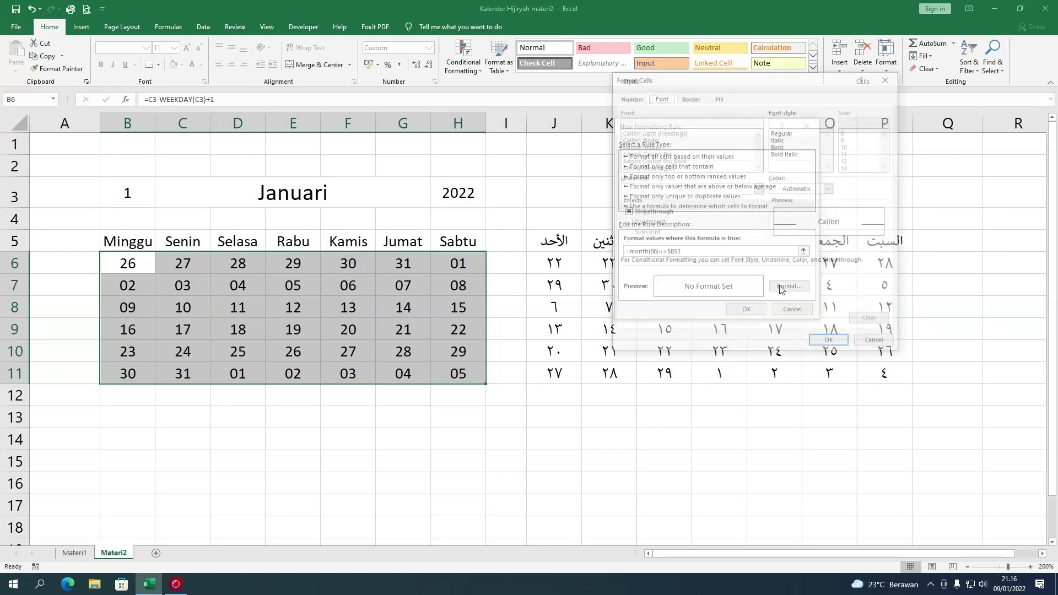
pyautogui.moveTo(773, 87); pyautogui.dragTo(870, 115)
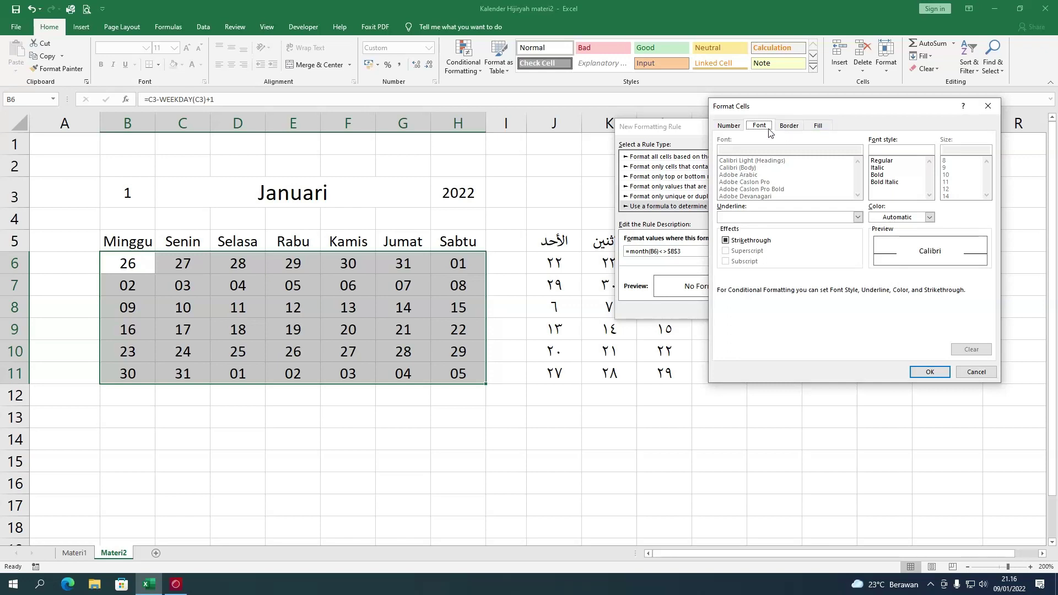
pyautogui.click(909, 218)
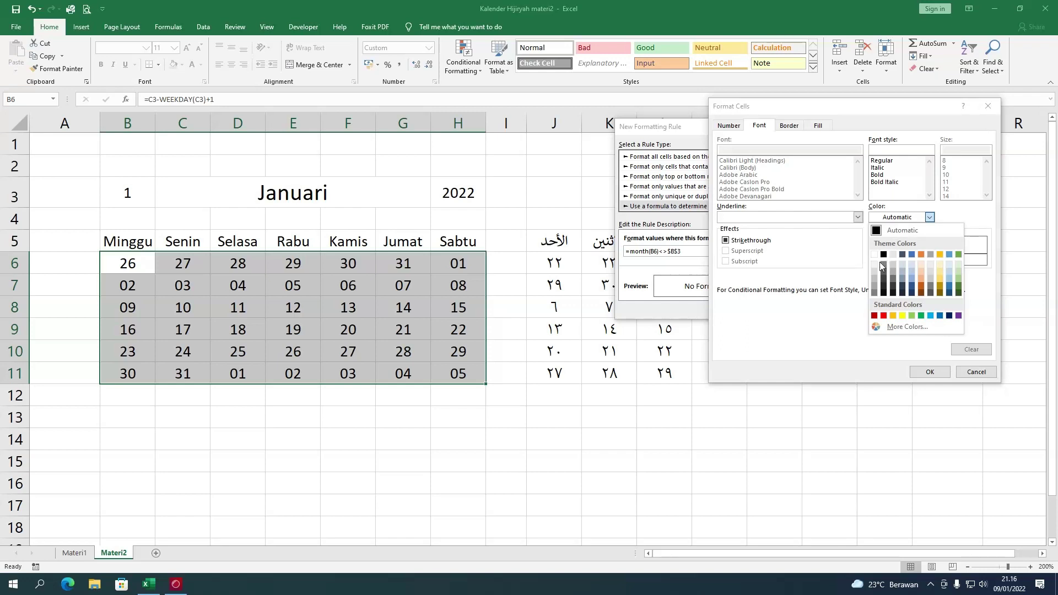
pyautogui.click(876, 290)
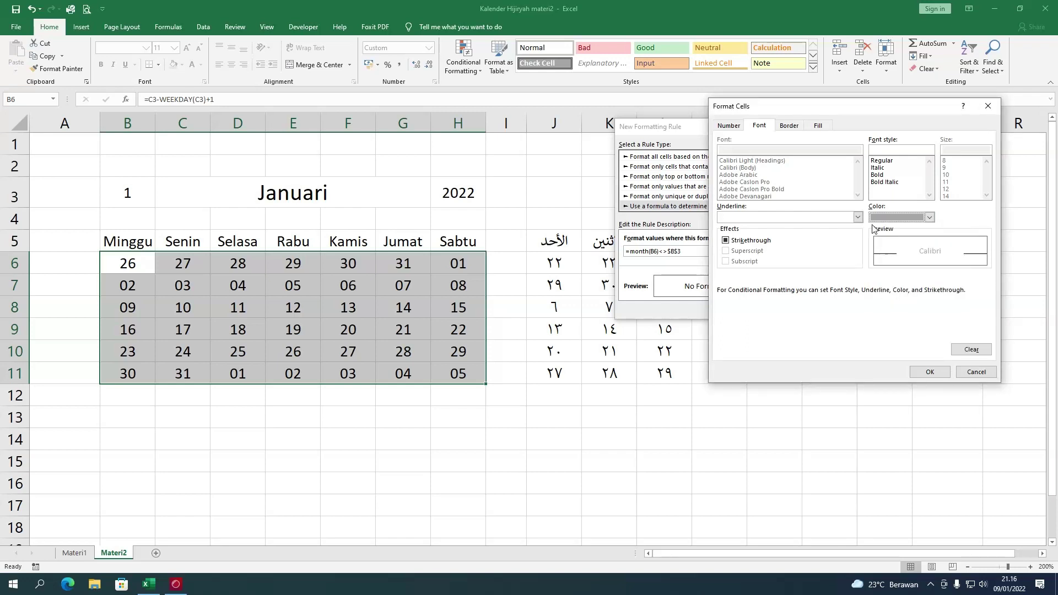
pyautogui.click(877, 176)
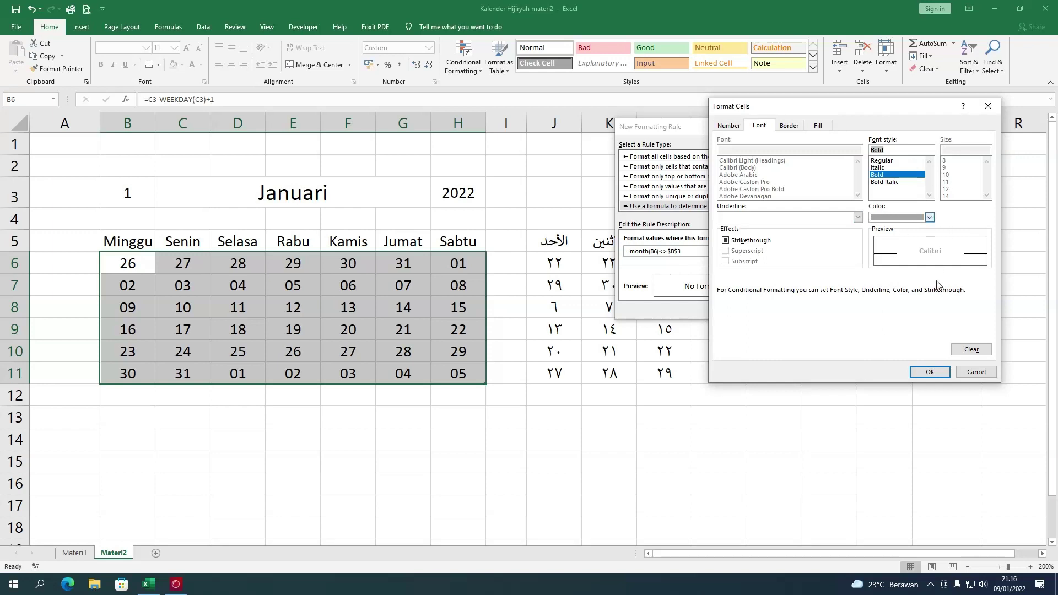
pyautogui.click(931, 372)
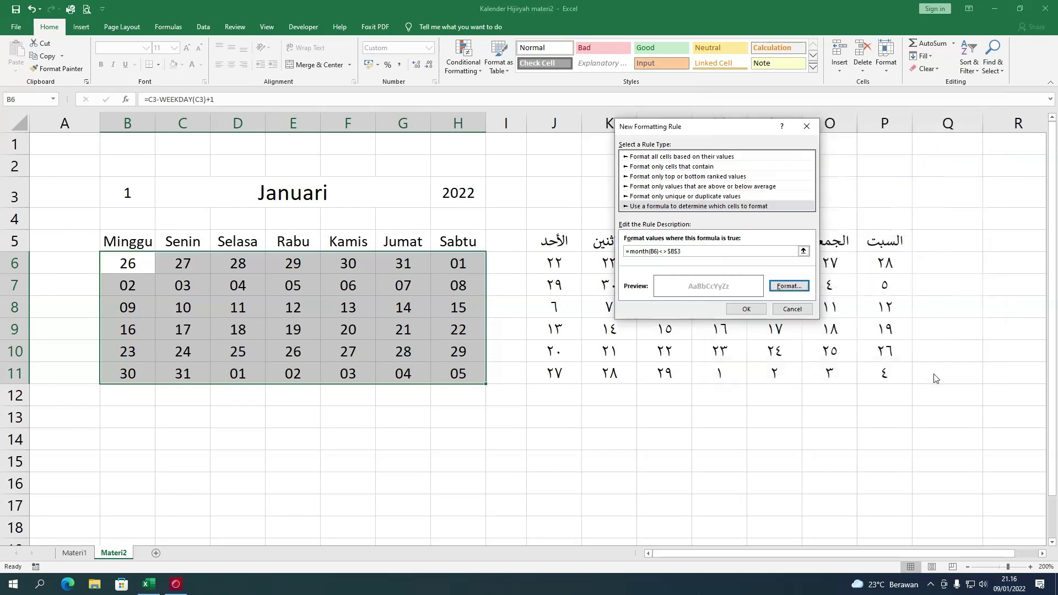
pyautogui.click(747, 309)
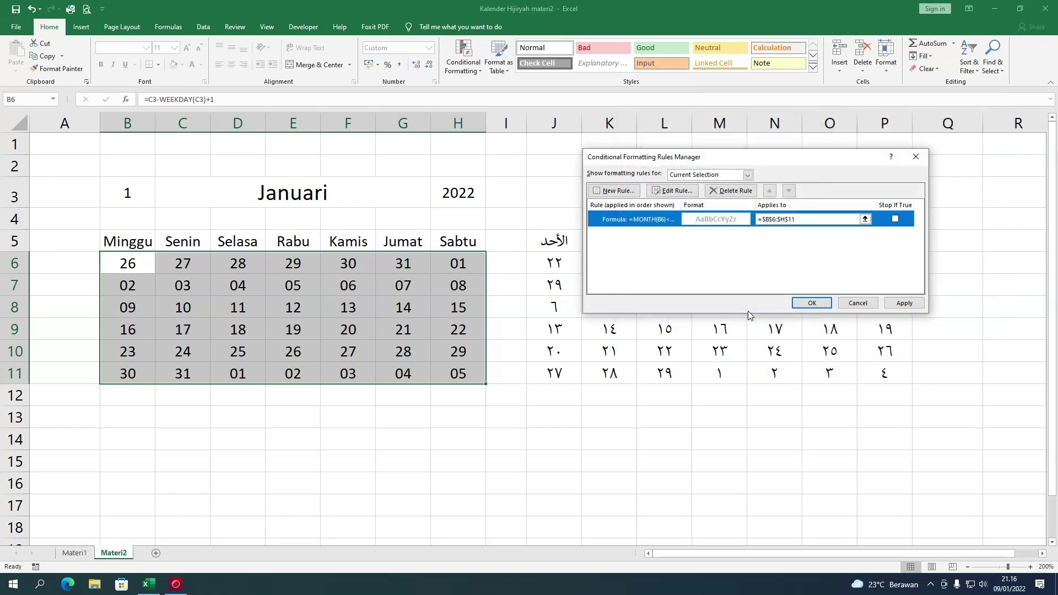
pyautogui.click(812, 303)
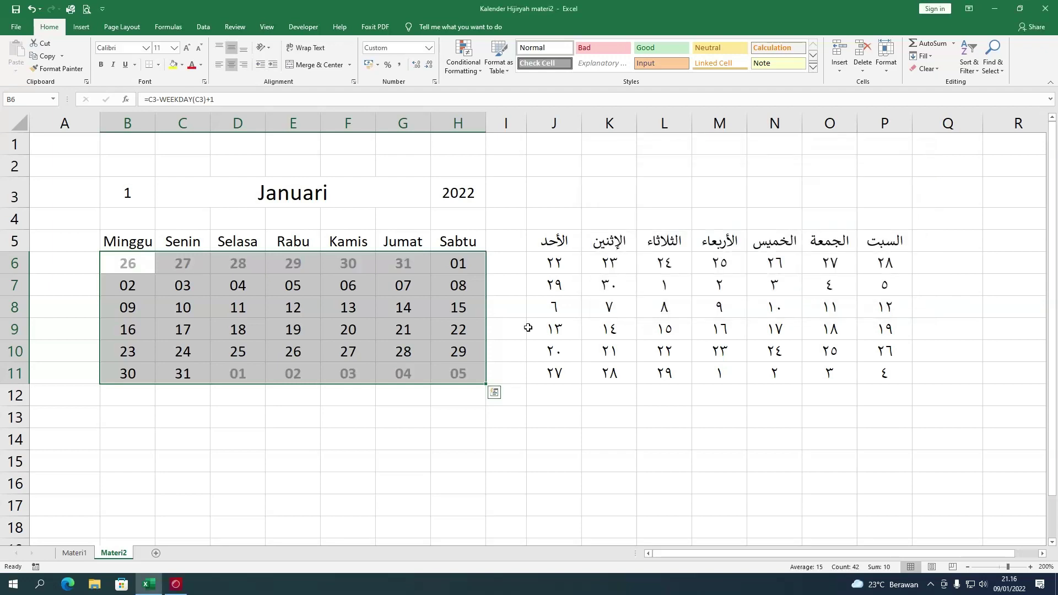
pyautogui.click(439, 346)
pyautogui.moveTo(127, 263); pyautogui.dragTo(406, 265)
pyautogui.click(253, 373)
pyautogui.moveTo(253, 373); pyautogui.dragTo(447, 373)
pyautogui.moveTo(143, 267); pyautogui.dragTo(406, 265)
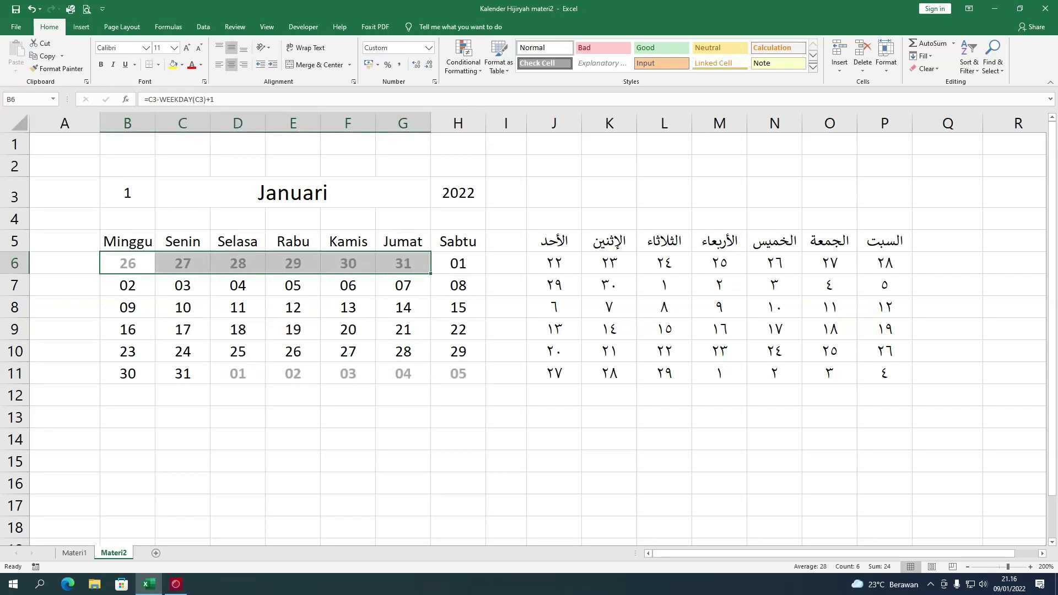
pyautogui.click(130, 194)
pyautogui.moveTo(128, 263); pyautogui.dragTo(411, 266)
pyautogui.click(460, 264)
pyautogui.moveTo(460, 264); pyautogui.dragTo(460, 286)
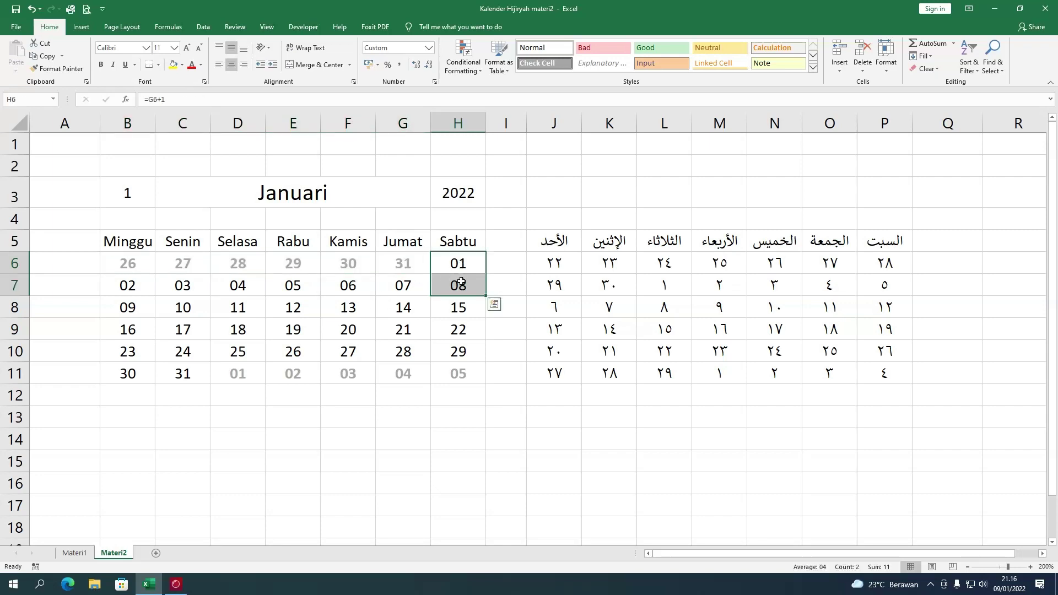
pyautogui.click(190, 373)
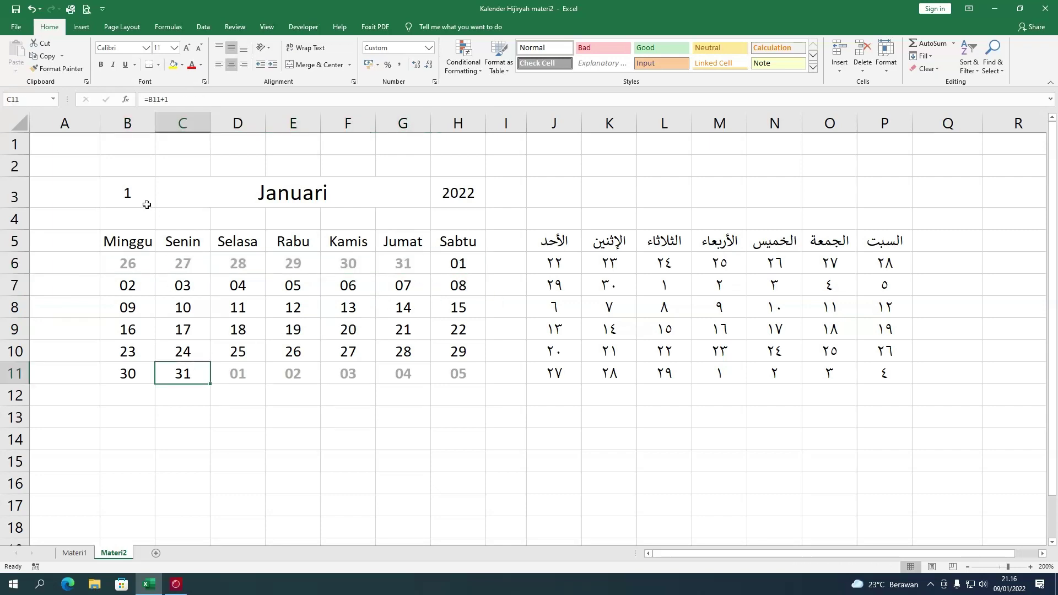
pyautogui.moveTo(459, 265); pyautogui.dragTo(462, 352)
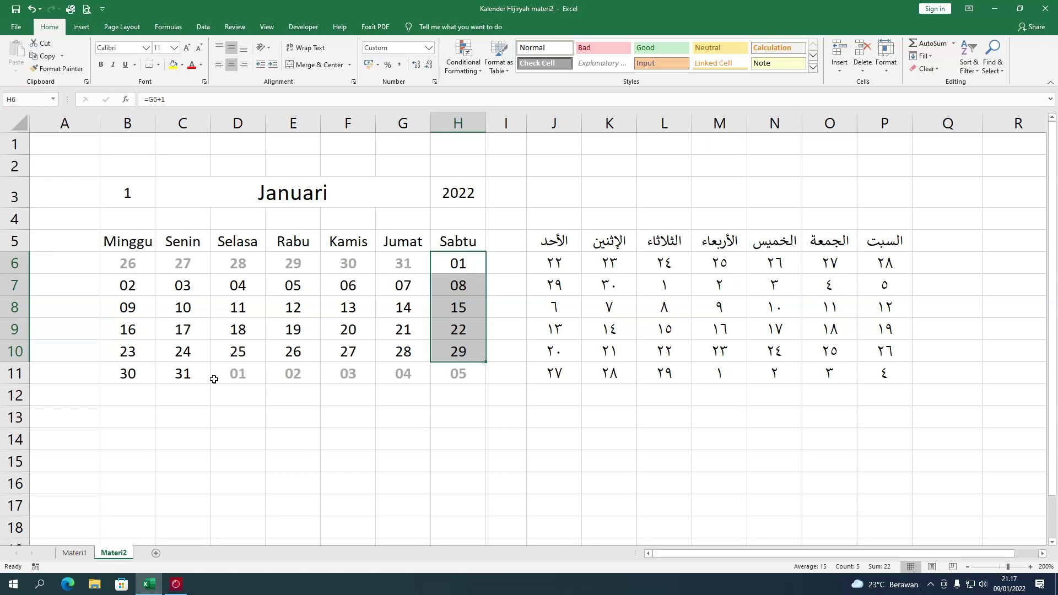
pyautogui.click(139, 417)
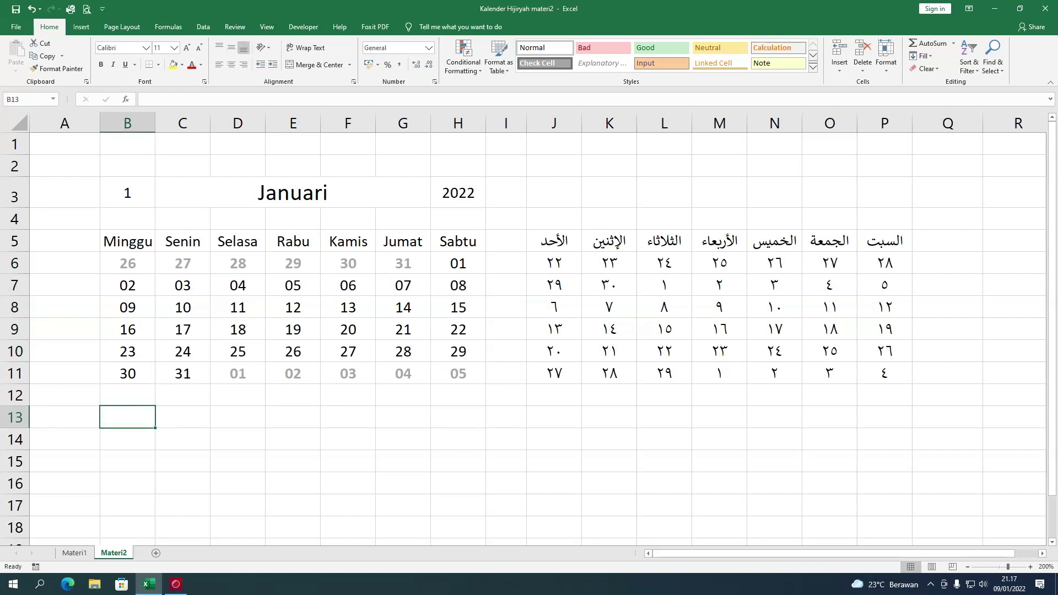
# Step: Enter the text note '=MONTH(B6)<>$B$3 in cell B13 below the calendar
pyautogui.write("'=")
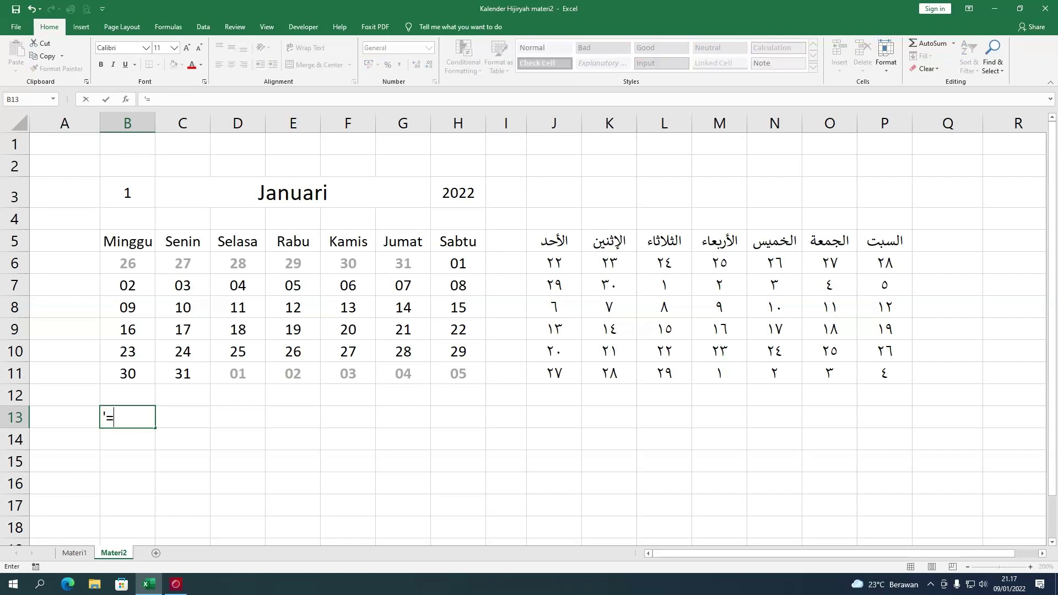
pyautogui.write('MONTH')
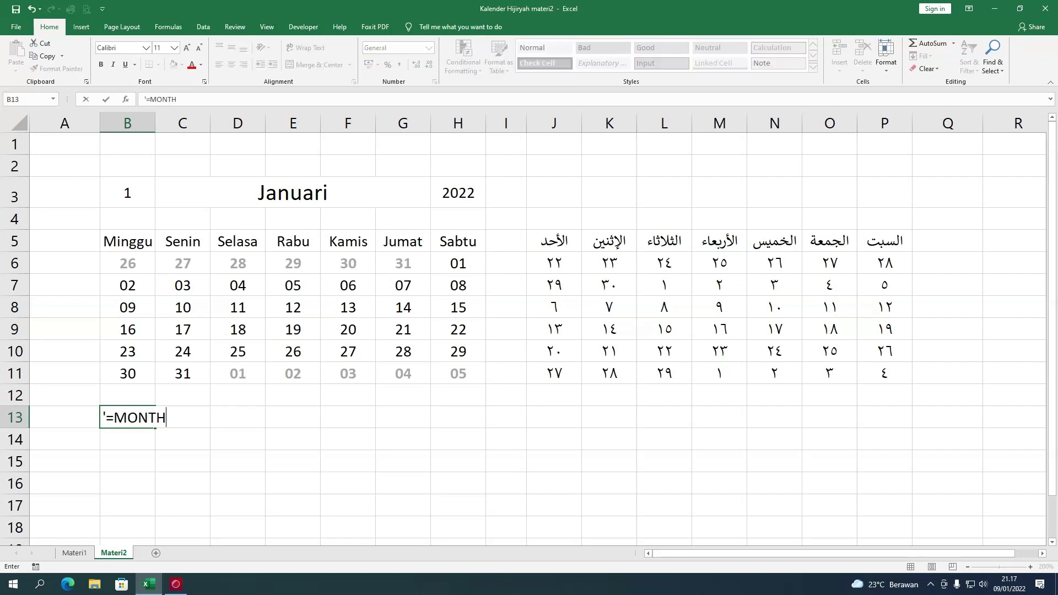
pyautogui.write('(')
pyautogui.click(138, 262)
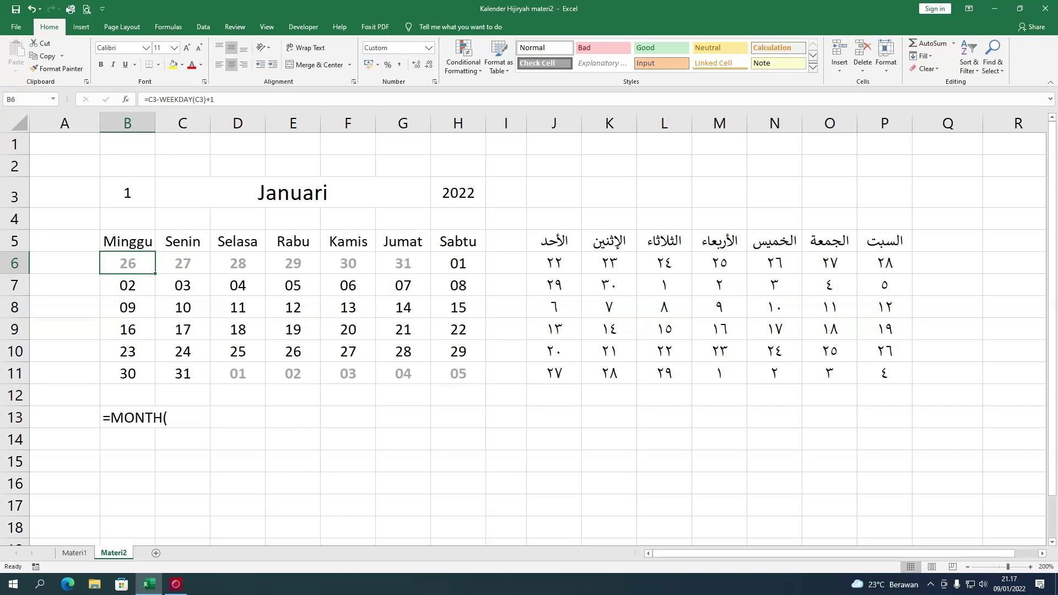
pyautogui.click(182, 417)
pyautogui.doubleClick(138, 417)
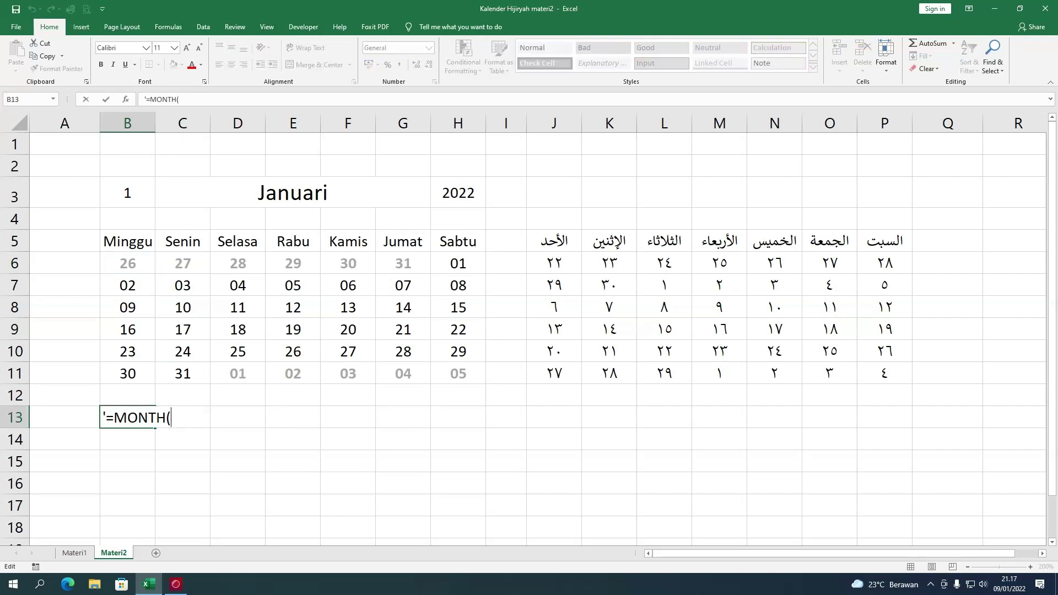
pyautogui.write('B^')
pyautogui.write('6')
pyautogui.write('<>')
pyautogui.write('$')
pyautogui.write('B')
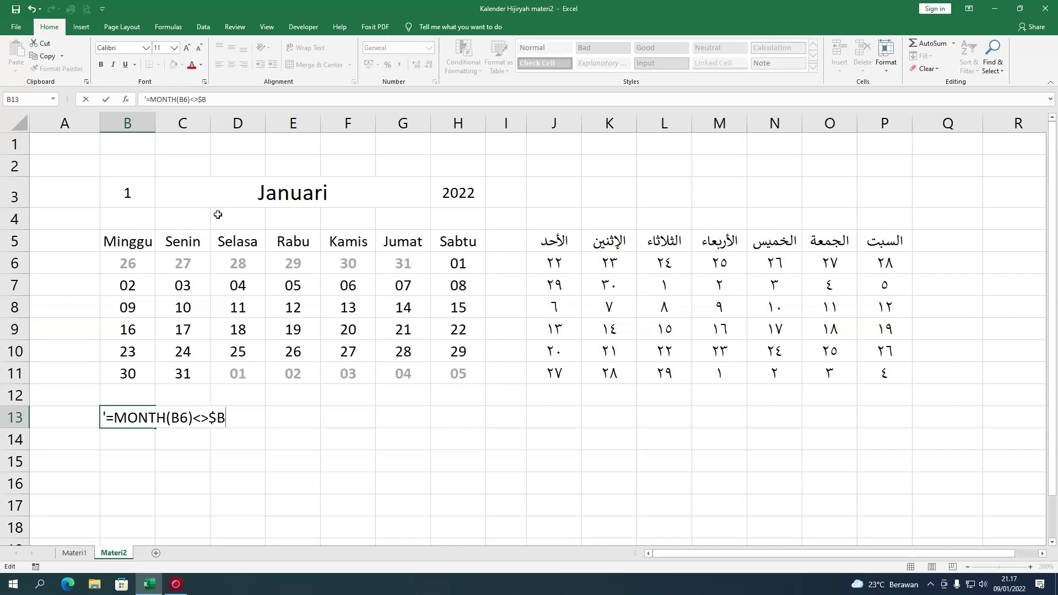
pyautogui.write('$')
pyautogui.write('3')
pyautogui.press('Return')
pyautogui.press('Up')
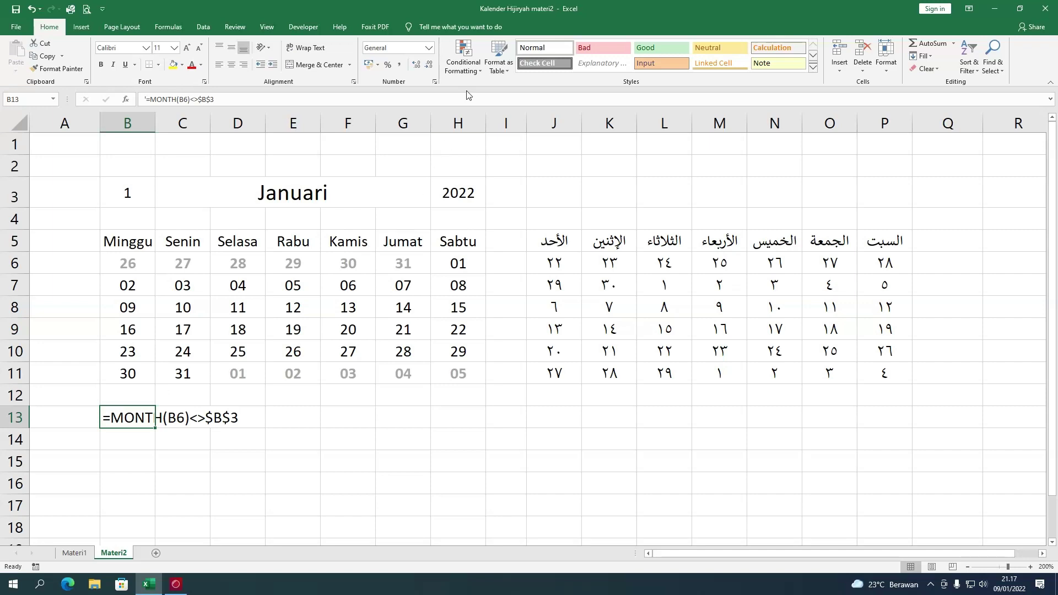
pyautogui.click(166, 446)
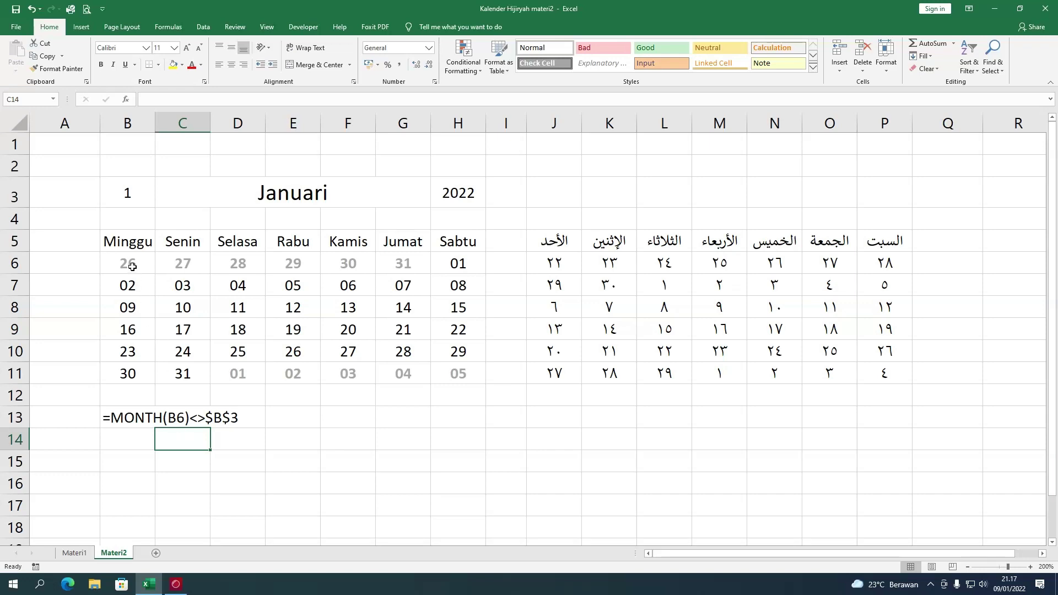
pyautogui.moveTo(132, 267); pyautogui.dragTo(467, 374)
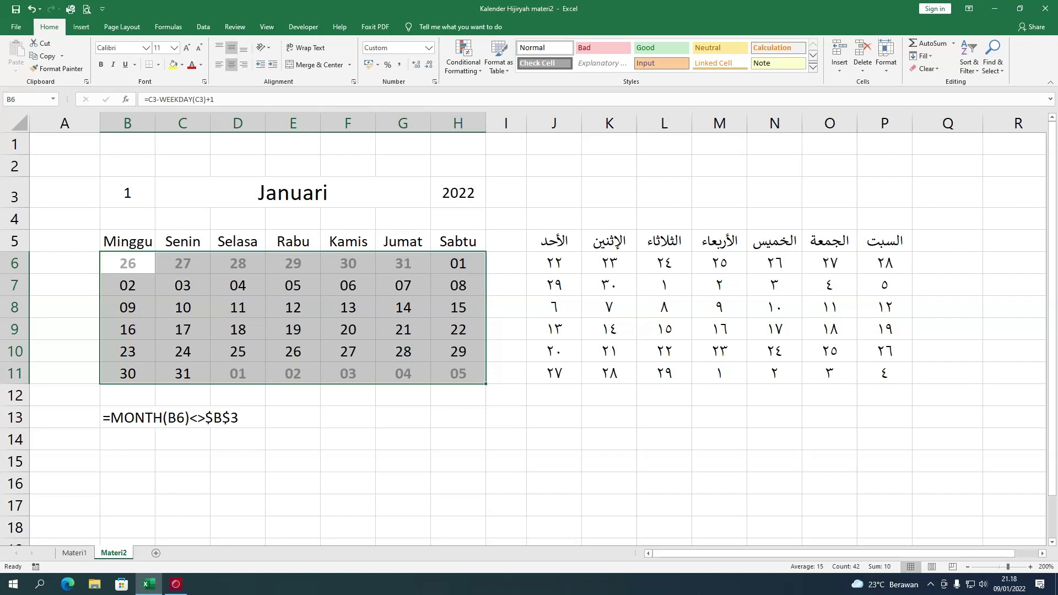
pyautogui.click(127, 196)
pyautogui.moveTo(147, 272); pyautogui.dragTo(405, 269)
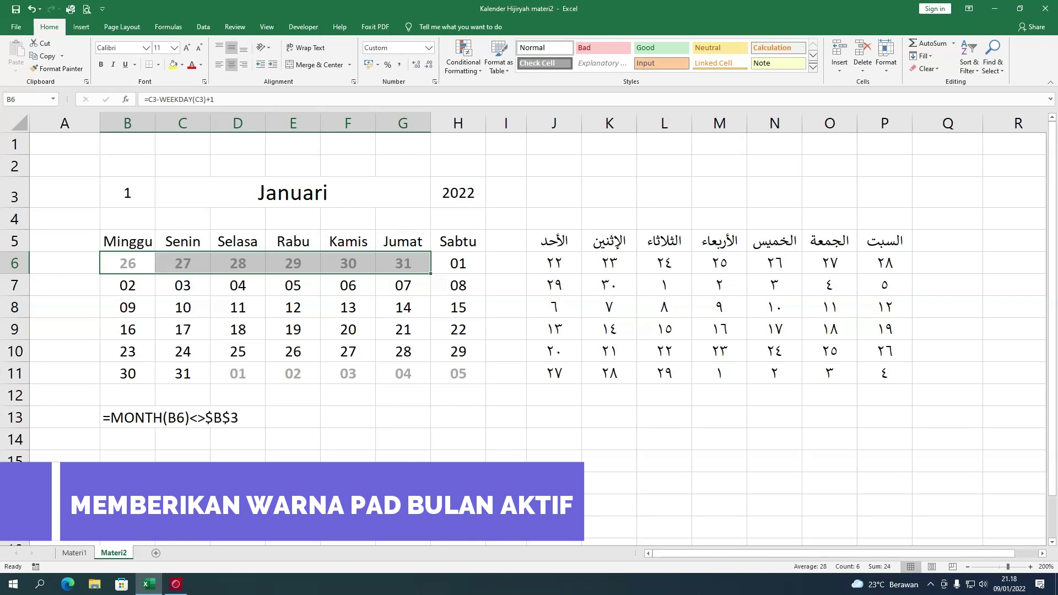
pyautogui.moveTo(133, 263)
pyautogui.mouseDown()
pyautogui.moveTo(440, 264)
pyautogui.moveTo(458, 374)
pyautogui.mouseUp()
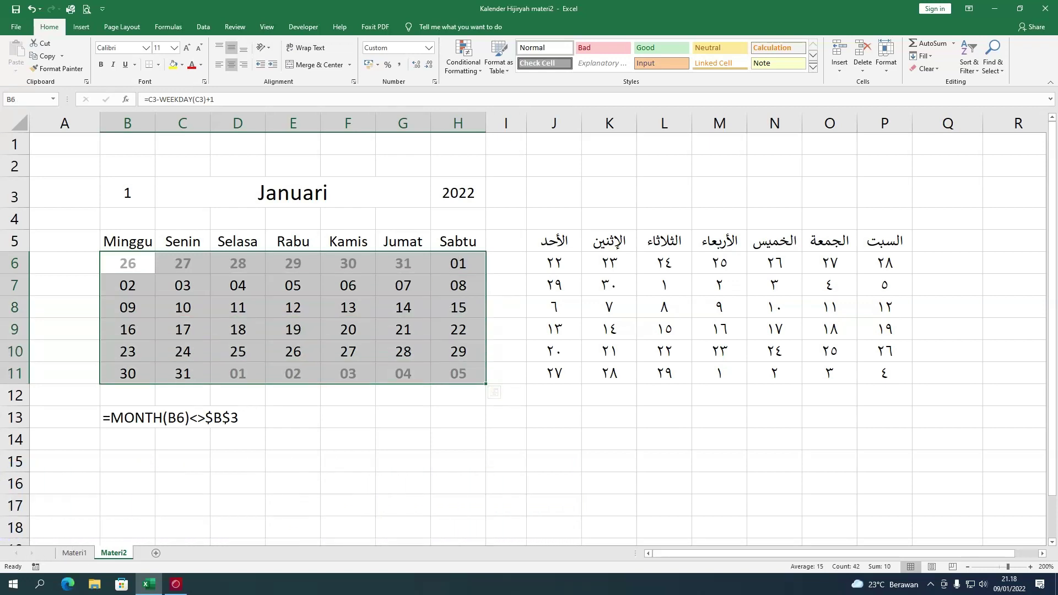
pyautogui.moveTo(455, 256); pyautogui.dragTo(455, 353)
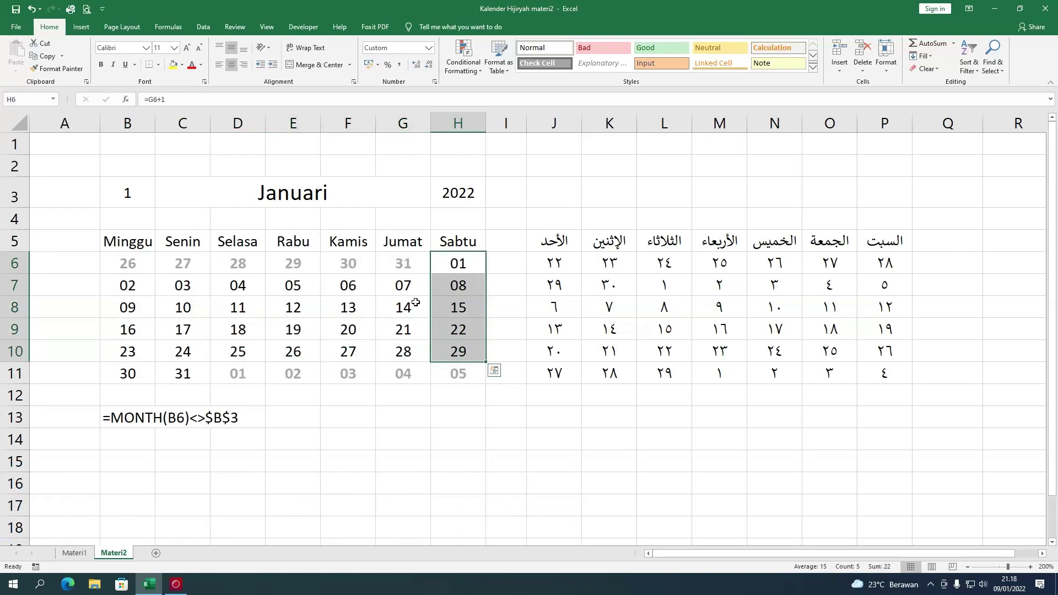
pyautogui.moveTo(405, 285)
pyautogui.mouseDown()
pyautogui.moveTo(409, 319)
pyautogui.moveTo(132, 344)
pyautogui.moveTo(184, 374)
pyautogui.mouseUp()
pyautogui.click(242, 331)
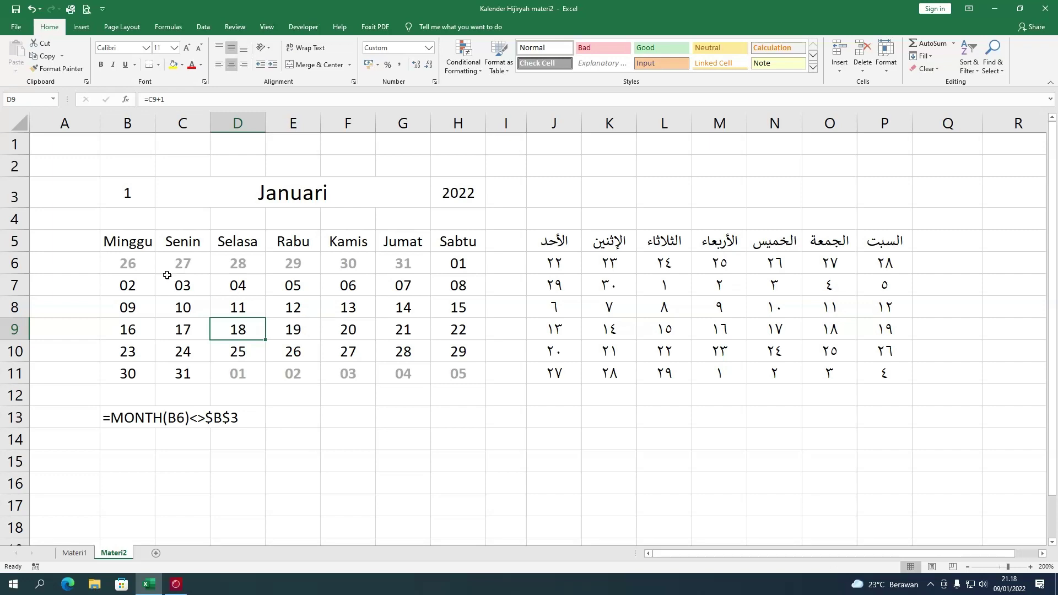
pyautogui.moveTo(145, 264); pyautogui.dragTo(419, 264)
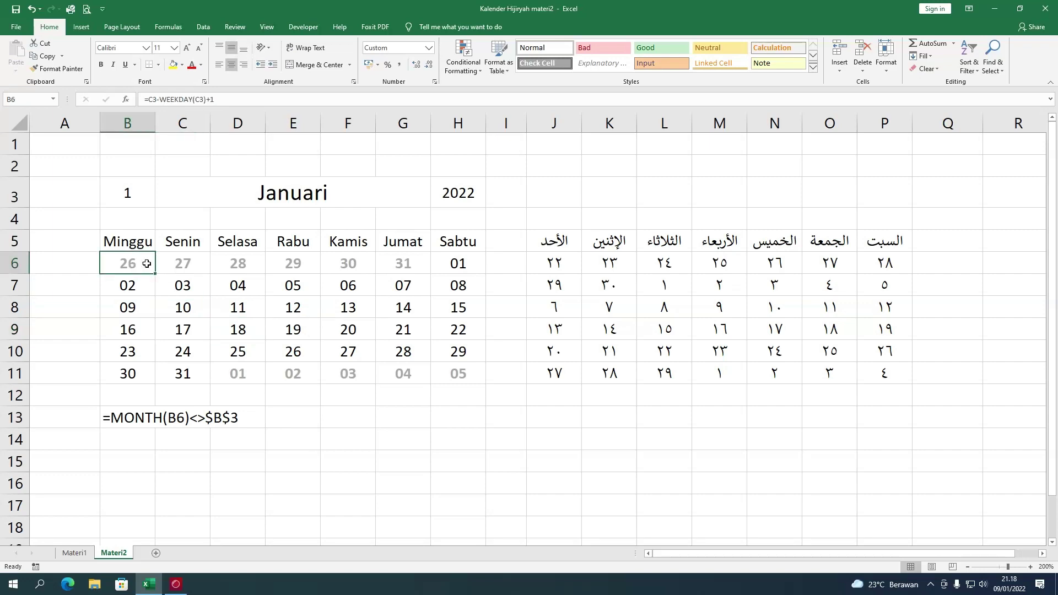
pyautogui.moveTo(243, 373); pyautogui.dragTo(434, 374)
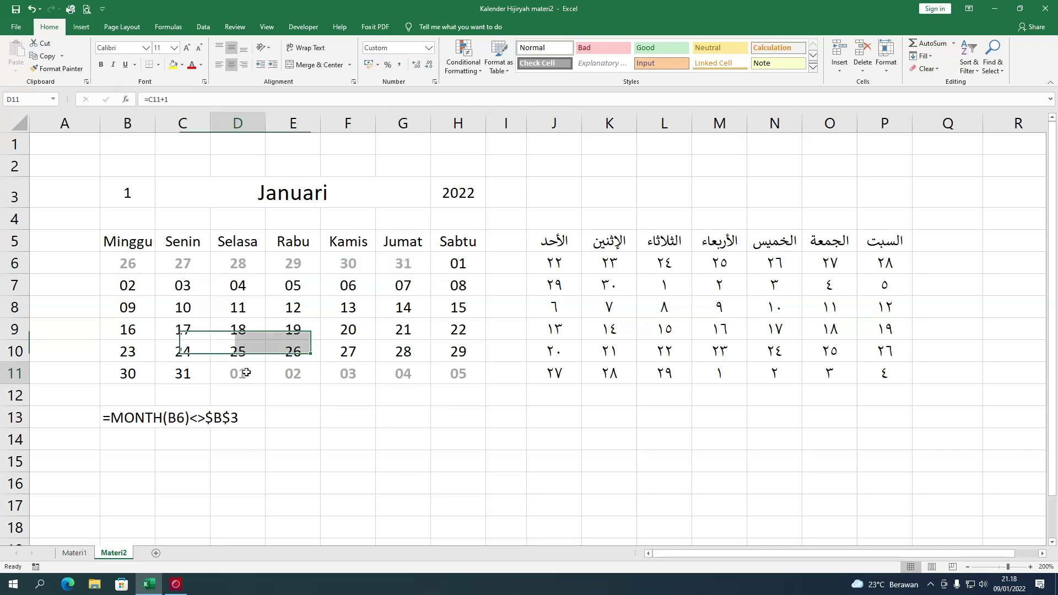
pyautogui.moveTo(127, 260); pyautogui.dragTo(474, 377)
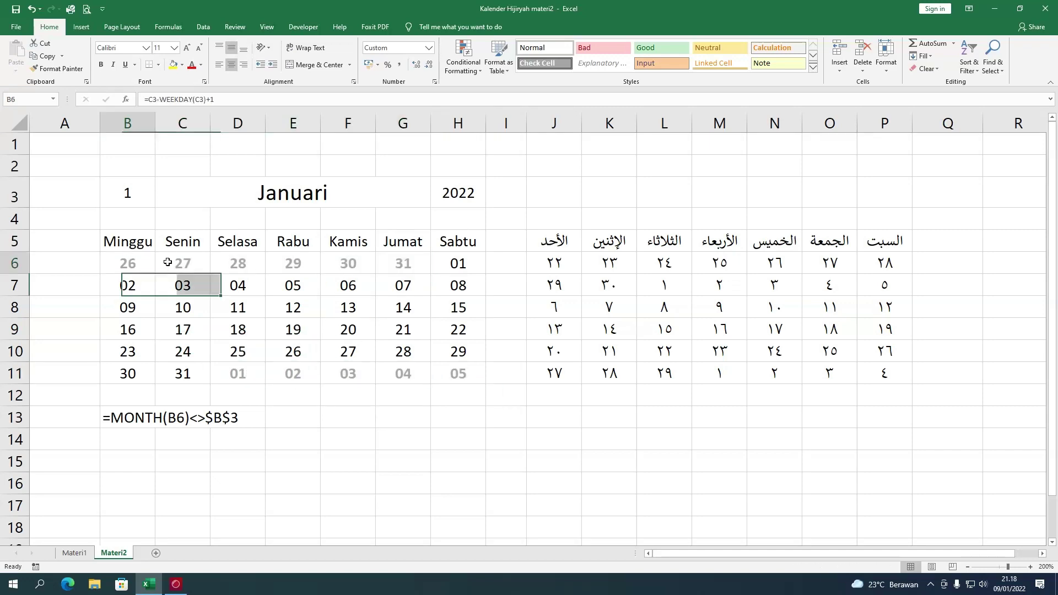
# Step: Edit the MONTH-based rule's format to give out-of-month cells a grey fill
pyautogui.click(461, 75)
pyautogui.click(499, 227)
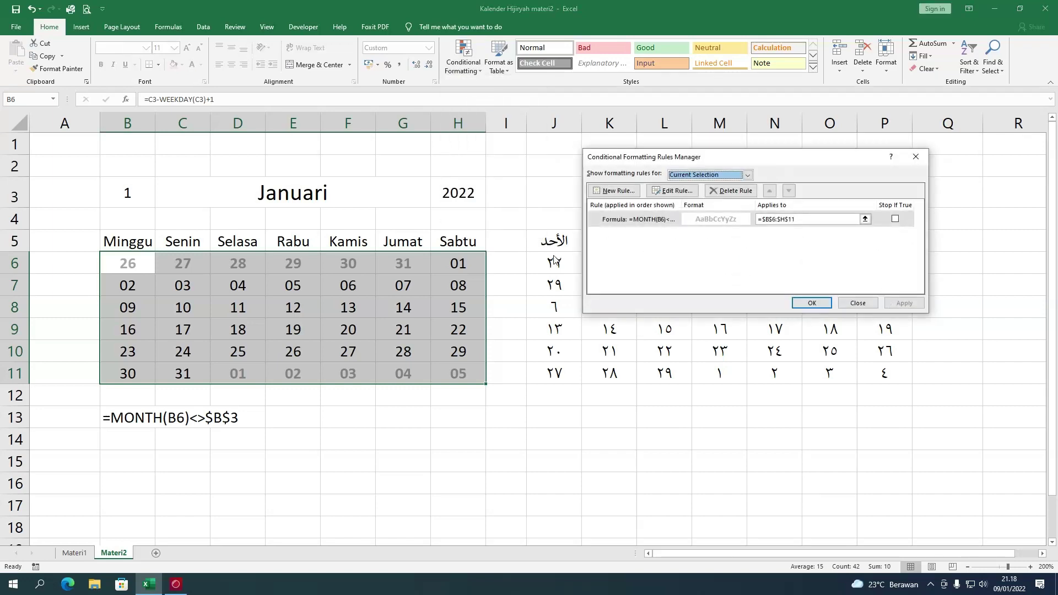
pyautogui.click(651, 219)
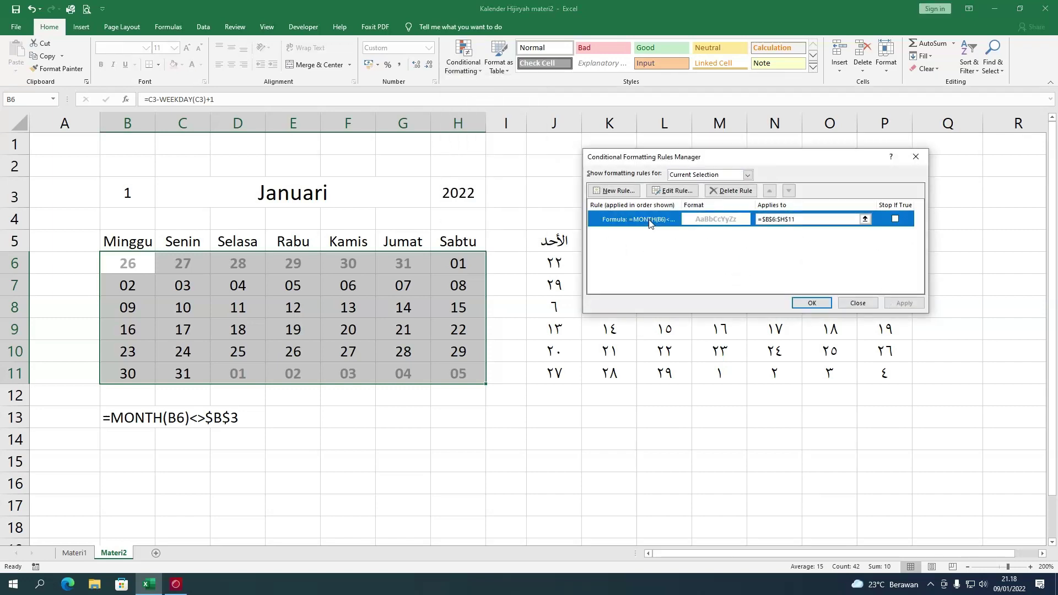
pyautogui.click(672, 190)
pyautogui.click(826, 303)
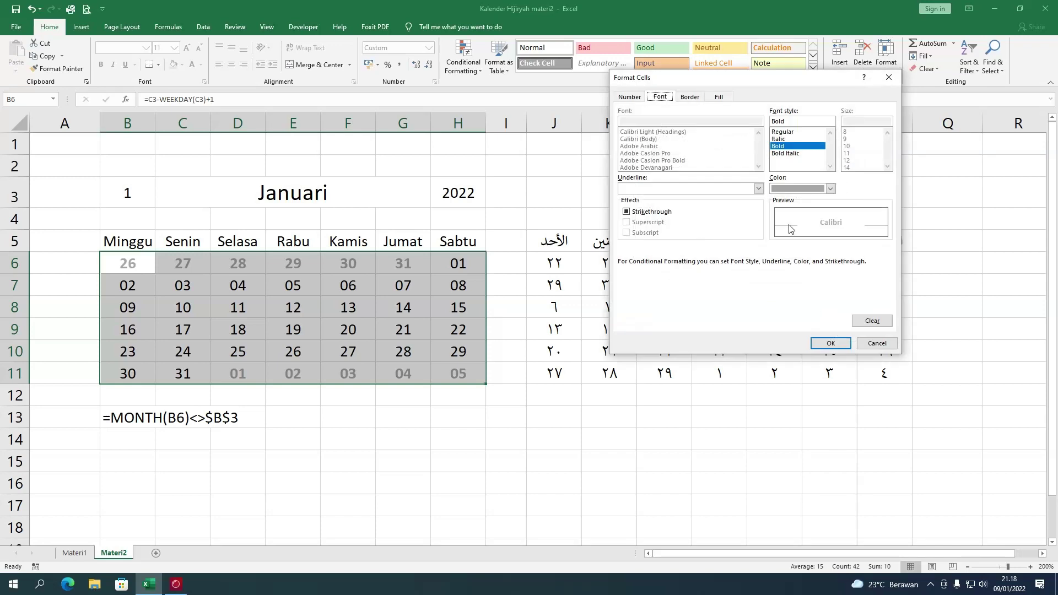
pyautogui.click(720, 97)
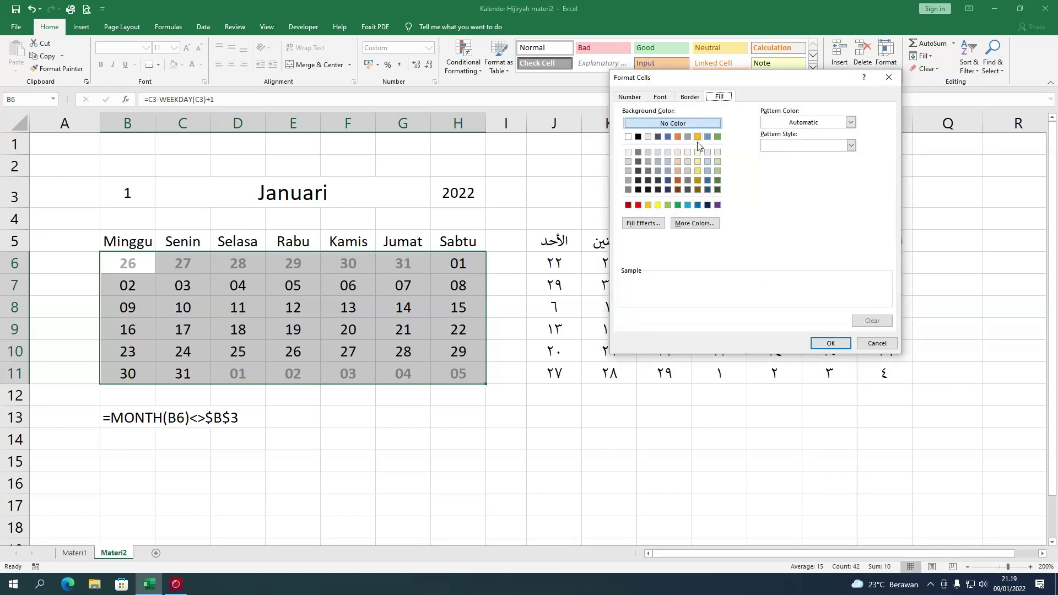
pyautogui.click(629, 181)
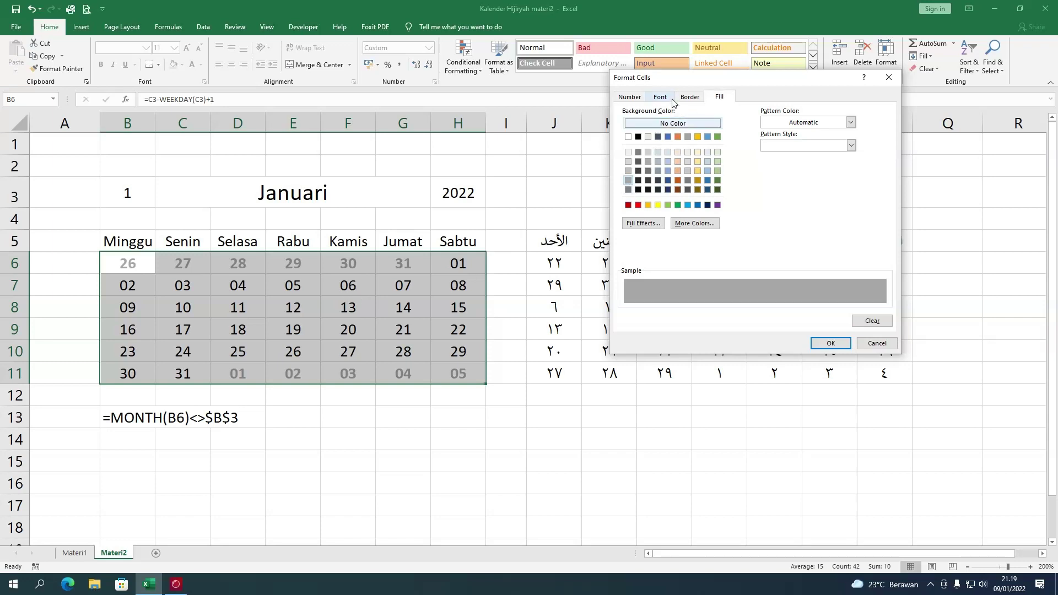
# Step: Set the rule's font colour to black and apply the updated rule
pyautogui.click(672, 99)
pyautogui.click(831, 188)
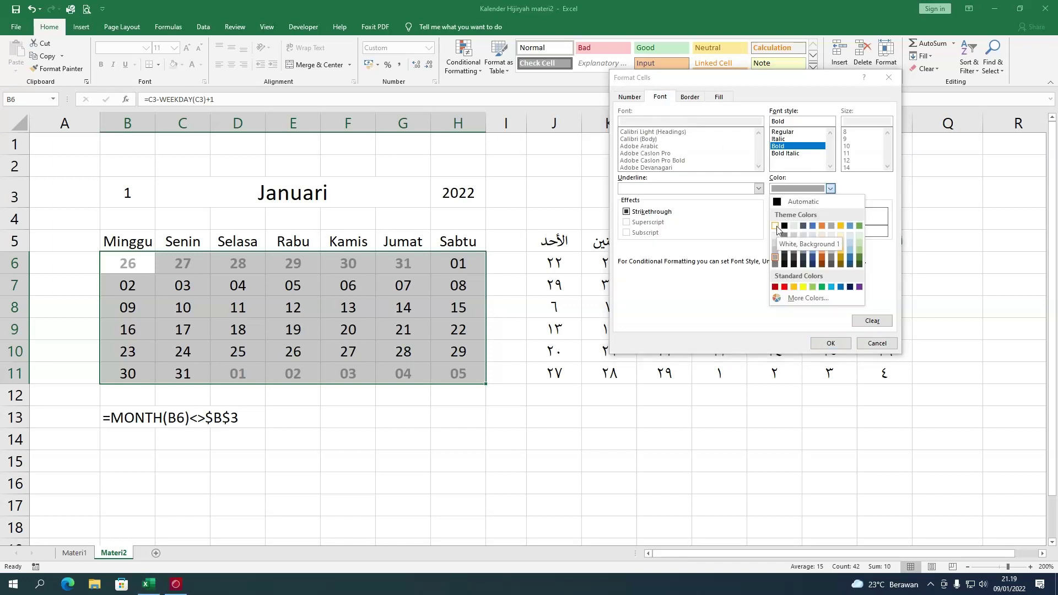
pyautogui.click(785, 265)
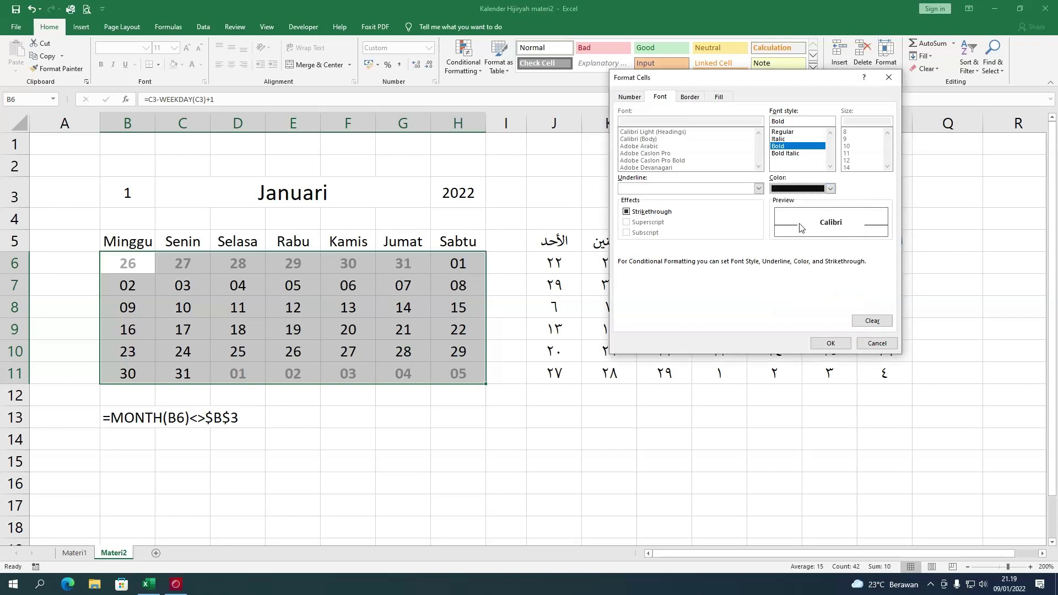
pyautogui.click(831, 342)
pyautogui.click(792, 324)
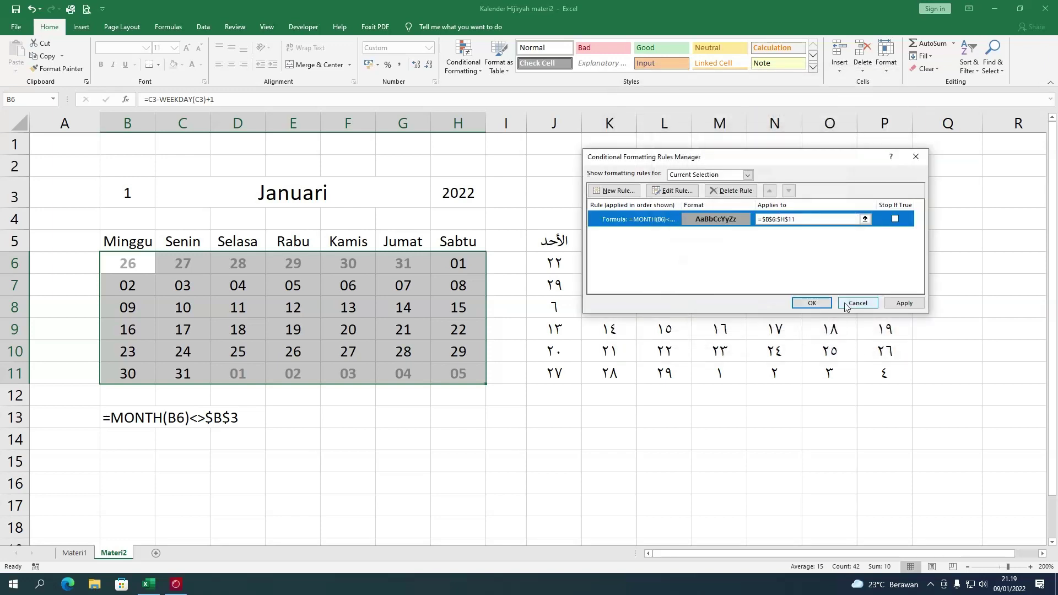
pyautogui.click(812, 303)
pyautogui.click(506, 307)
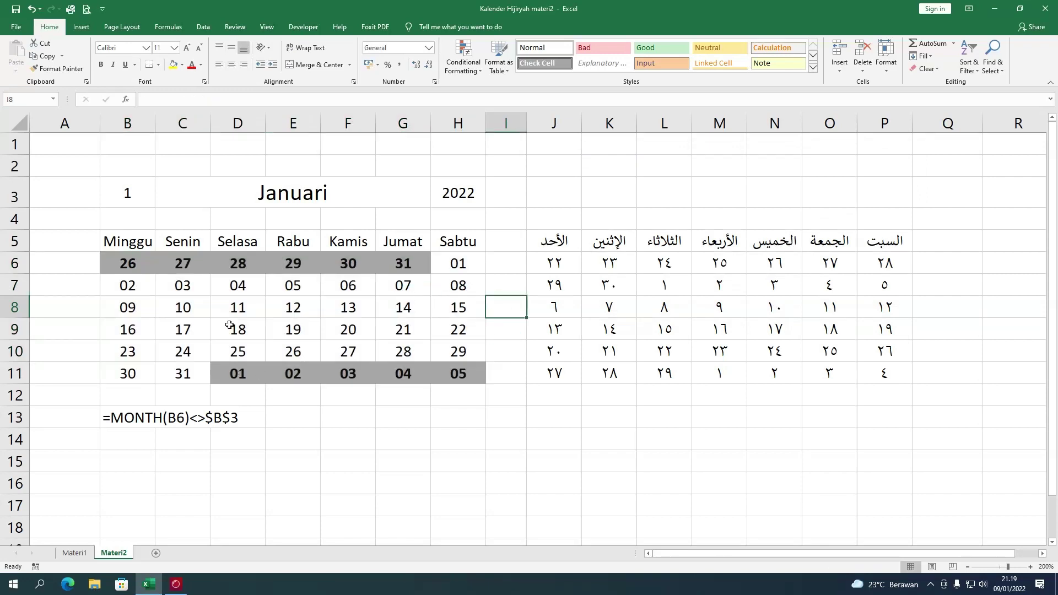
pyautogui.click(403, 264)
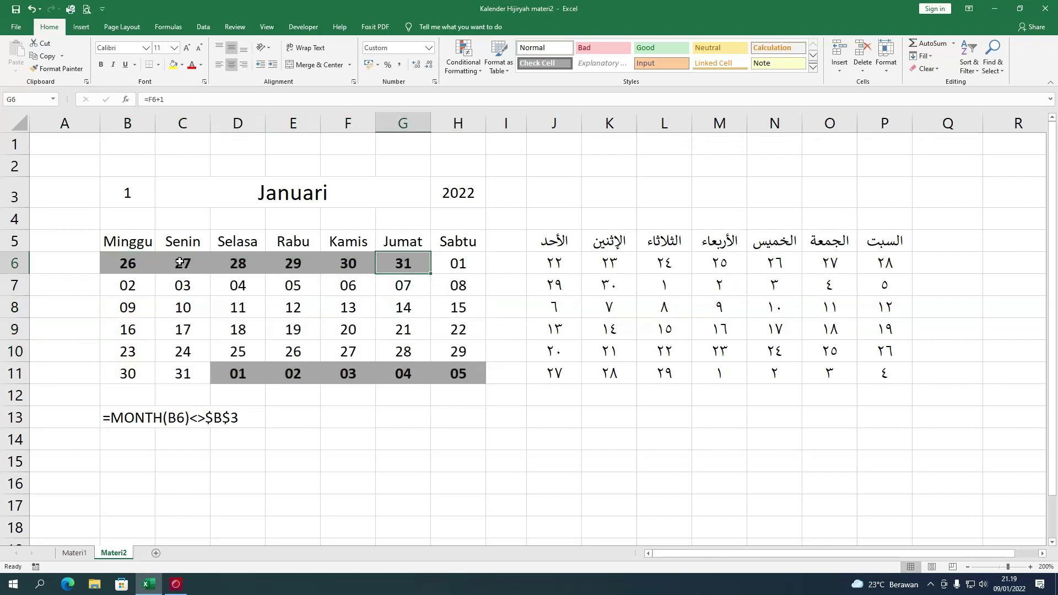
pyautogui.moveTo(134, 264); pyautogui.dragTo(403, 264)
pyautogui.click(402, 307)
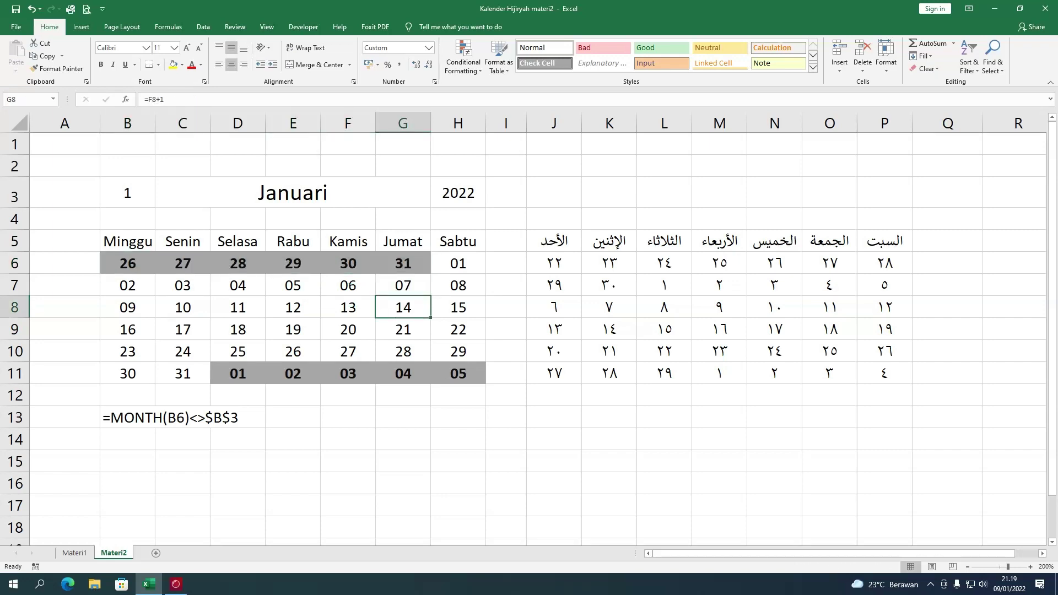
pyautogui.moveTo(458, 263); pyautogui.dragTo(458, 351)
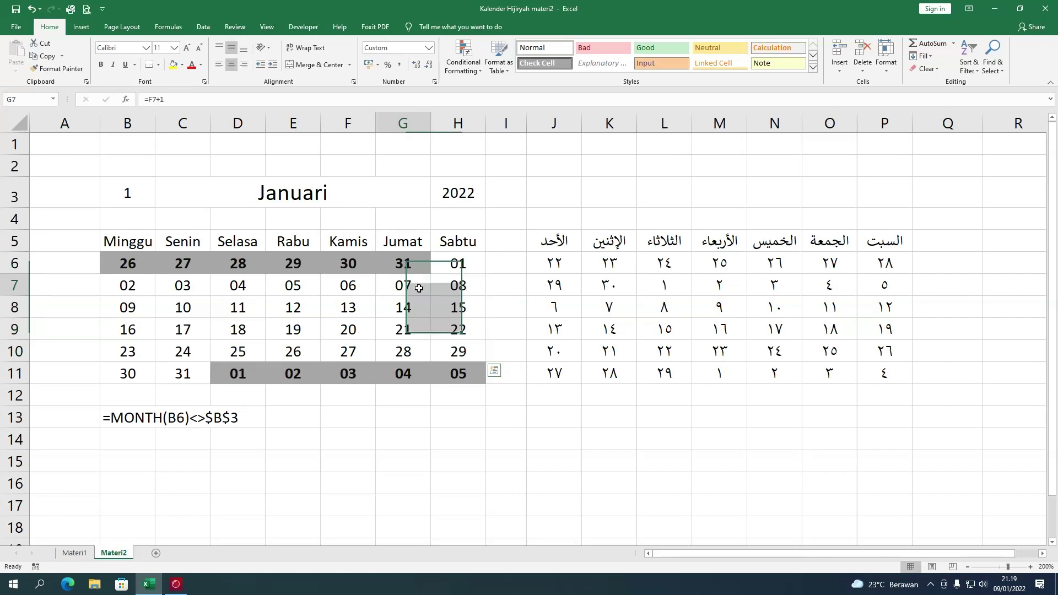
pyautogui.moveTo(413, 284); pyautogui.dragTo(410, 347)
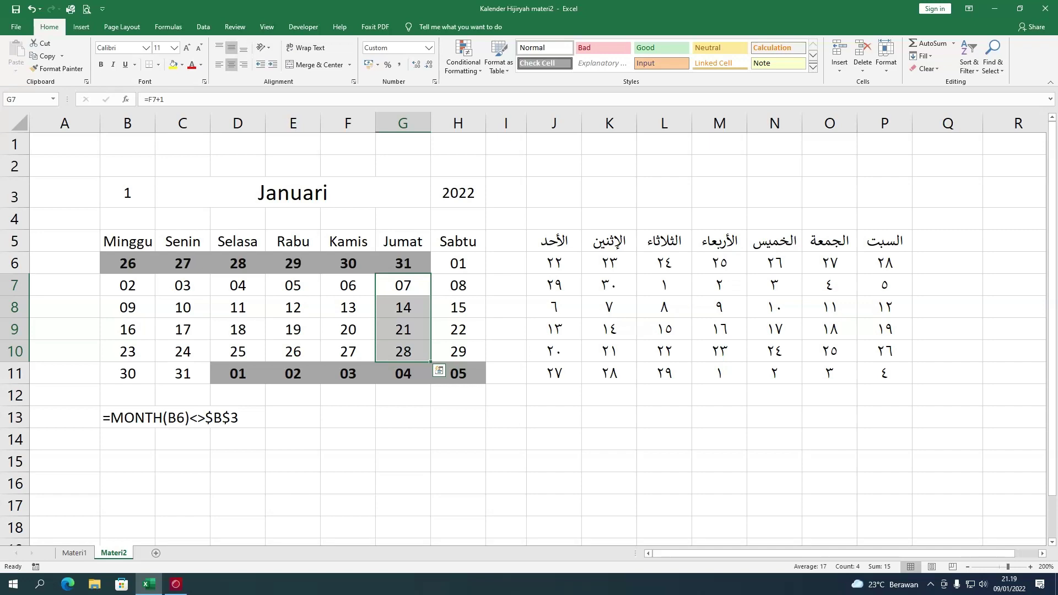
pyautogui.click(406, 348)
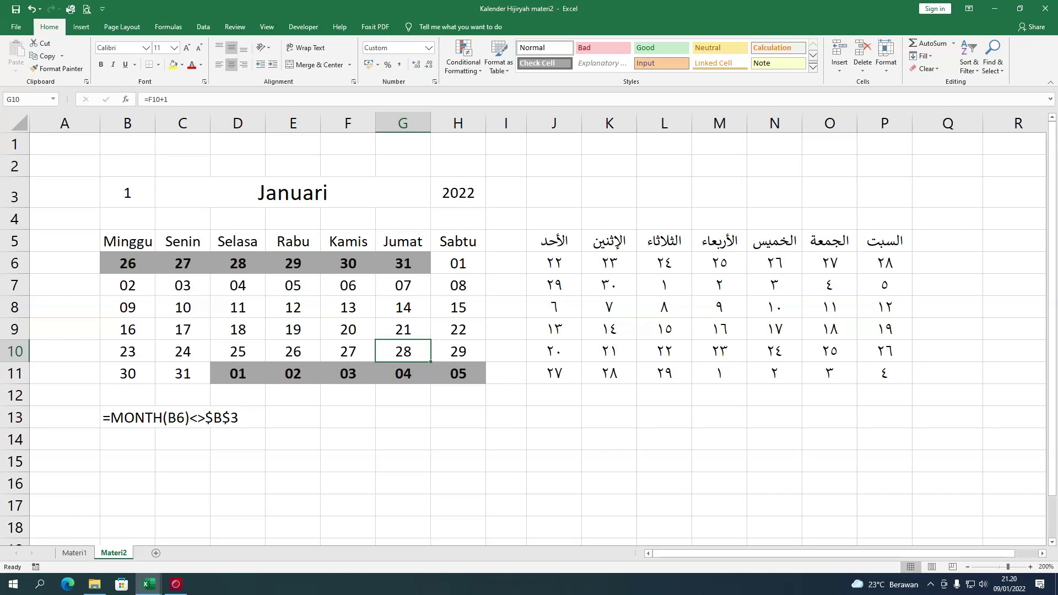
pyautogui.moveTo(127, 264); pyautogui.dragTo(463, 357)
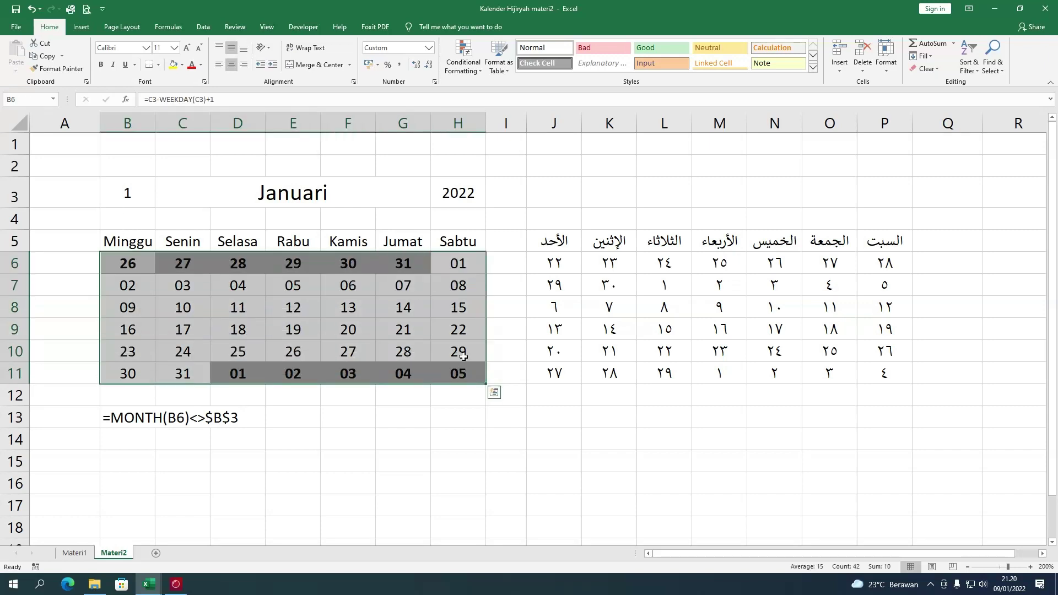
# Step: Create a formula-based rule =month(B6)=$B$3, making the B6 reference relative
pyautogui.click(463, 61)
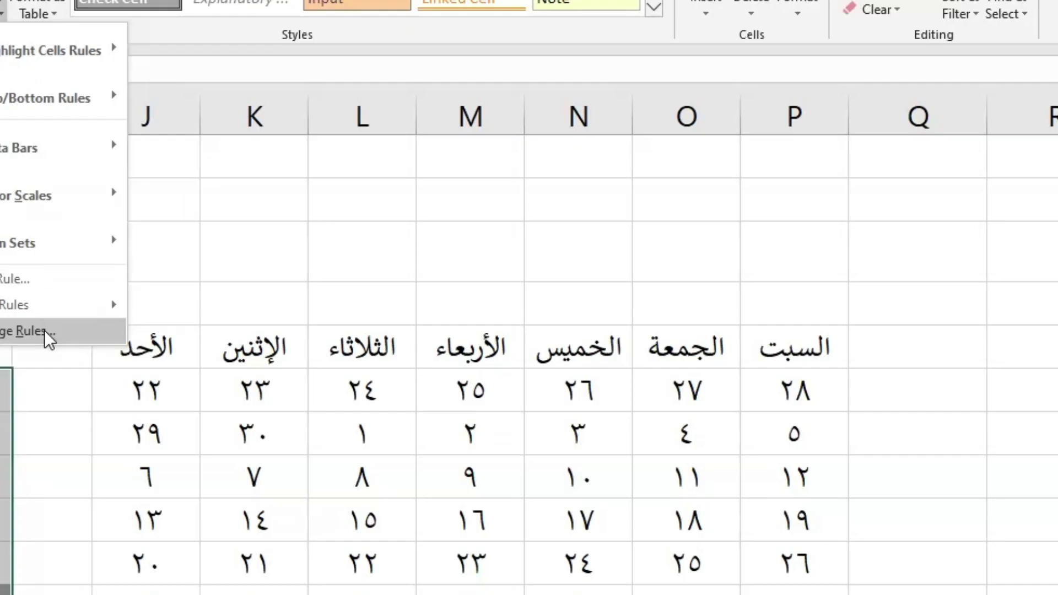
pyautogui.click(485, 232)
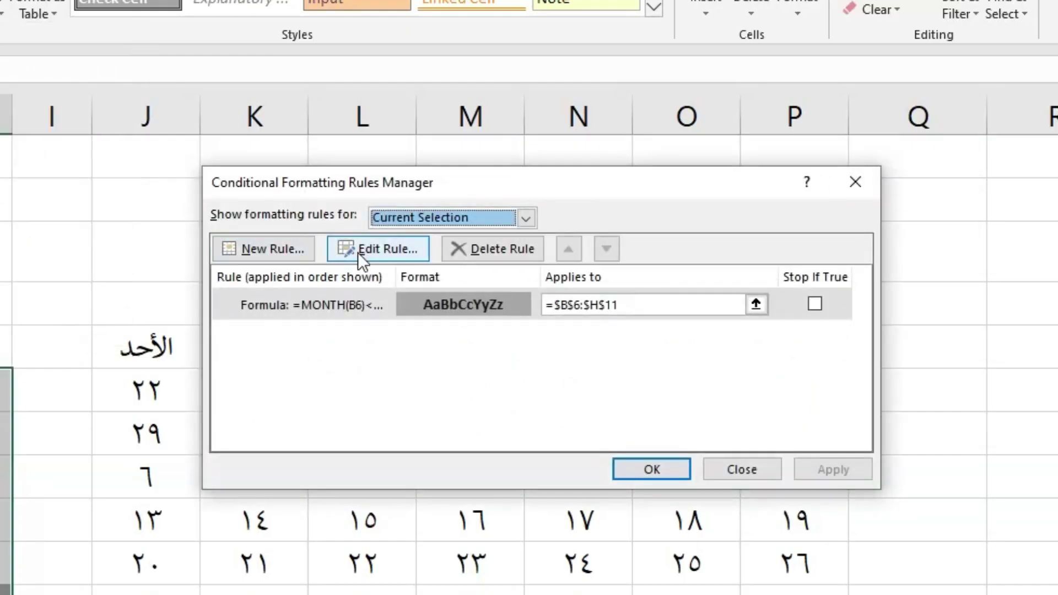
pyautogui.click(304, 251)
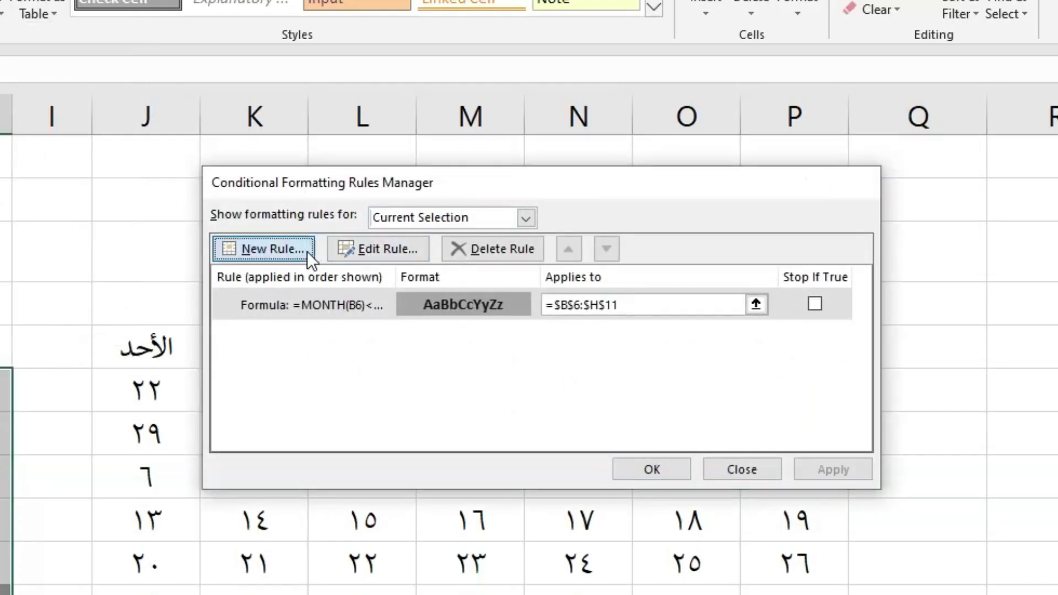
pyautogui.click(335, 280)
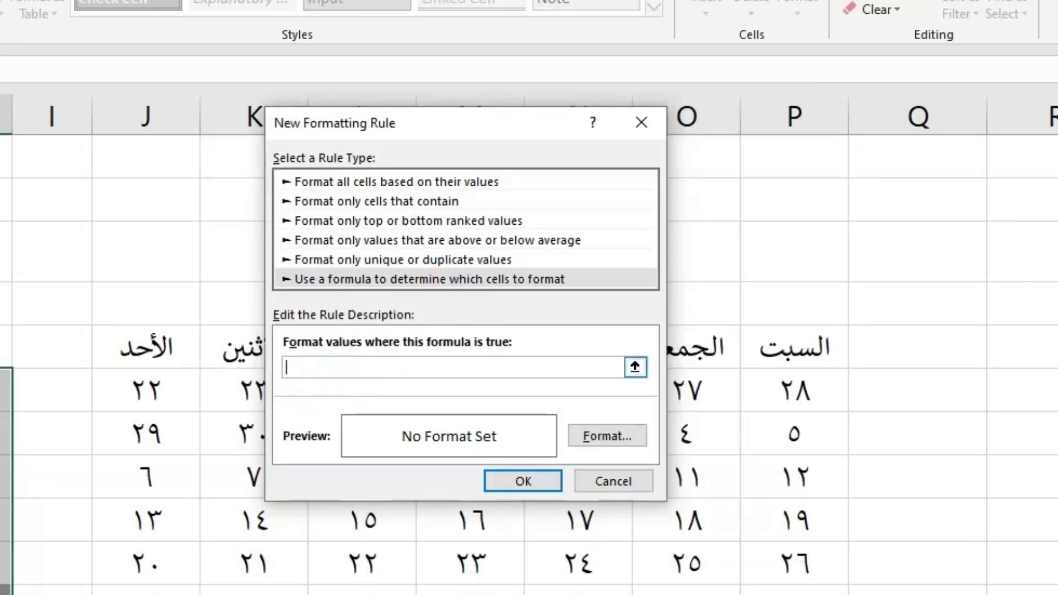
pyautogui.write('=')
pyautogui.write('mont')
pyautogui.write('h(')
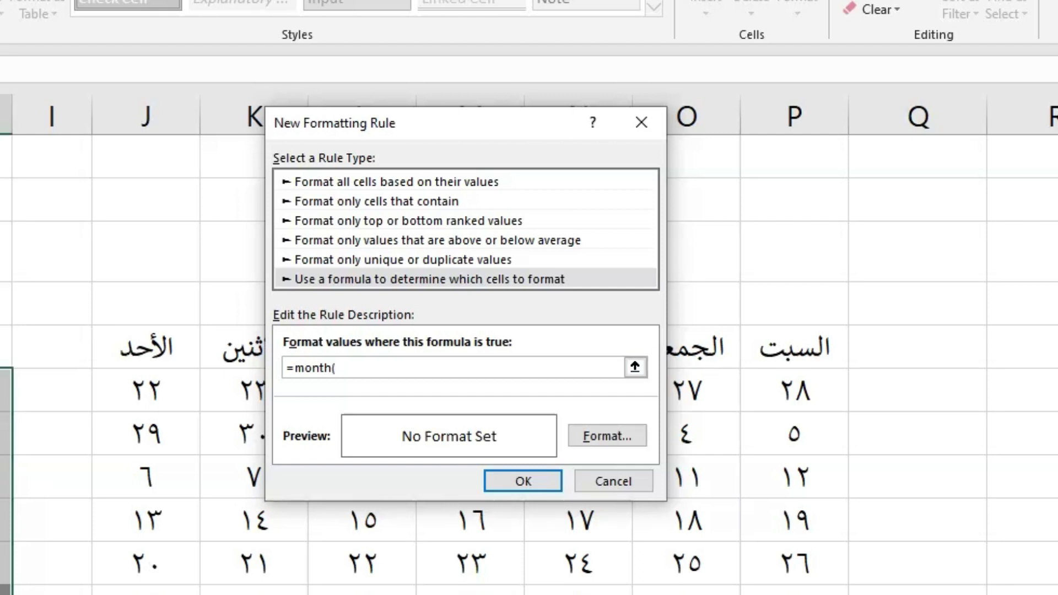
pyautogui.write('$B$6')
pyautogui.write(')')
pyautogui.write('=')
pyautogui.write('$B$3')
pyautogui.click(355, 364)
pyautogui.press('BackSpace')
pyautogui.click(340, 367)
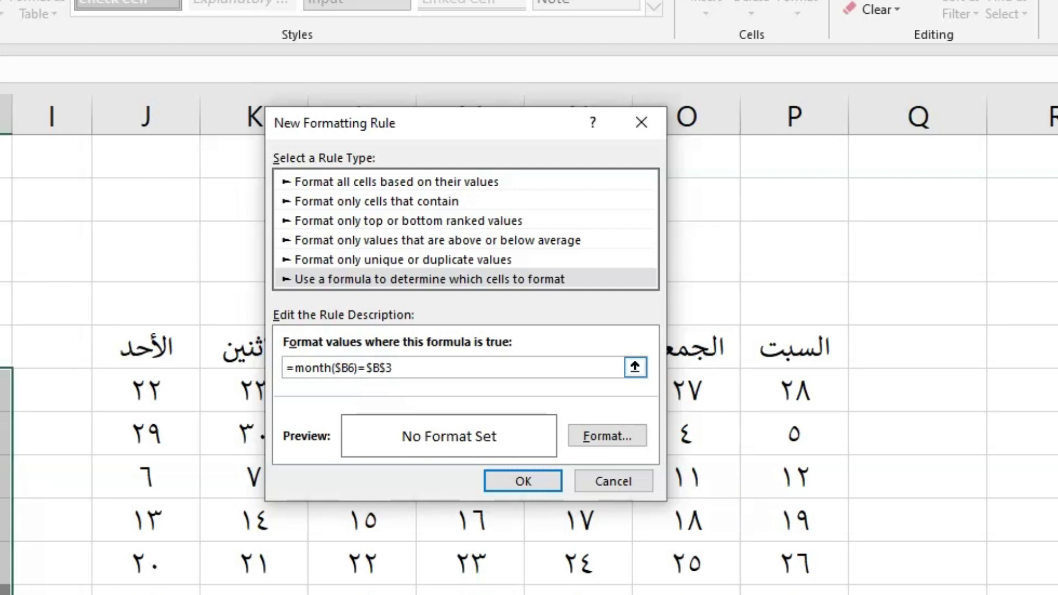
pyautogui.press('BackSpace')
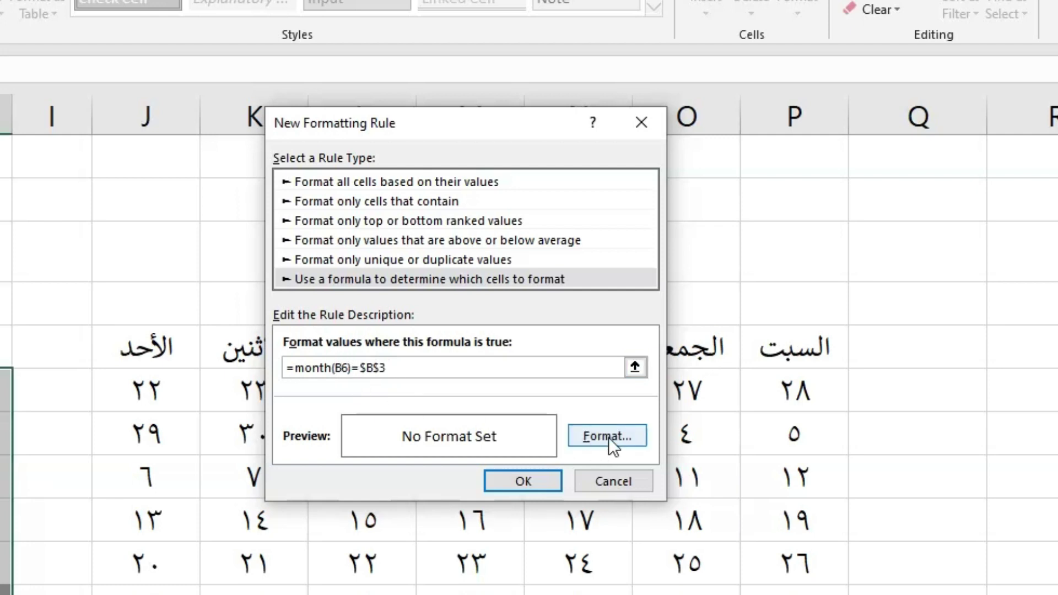
# Step: Format the January-dates rule with a light gold fill and bold text, then apply it
pyautogui.click(608, 437)
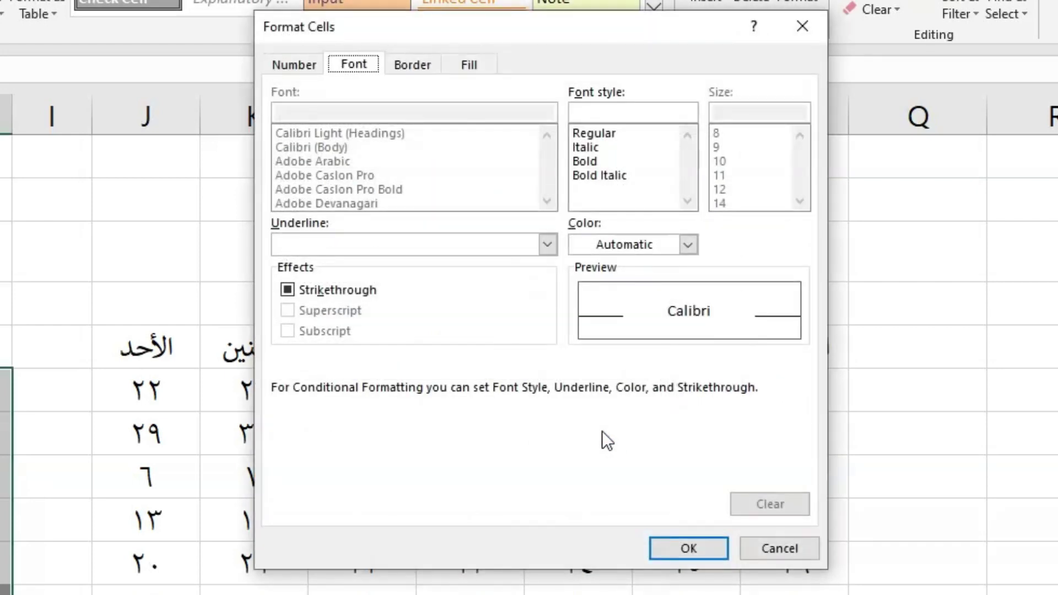
pyautogui.click(469, 65)
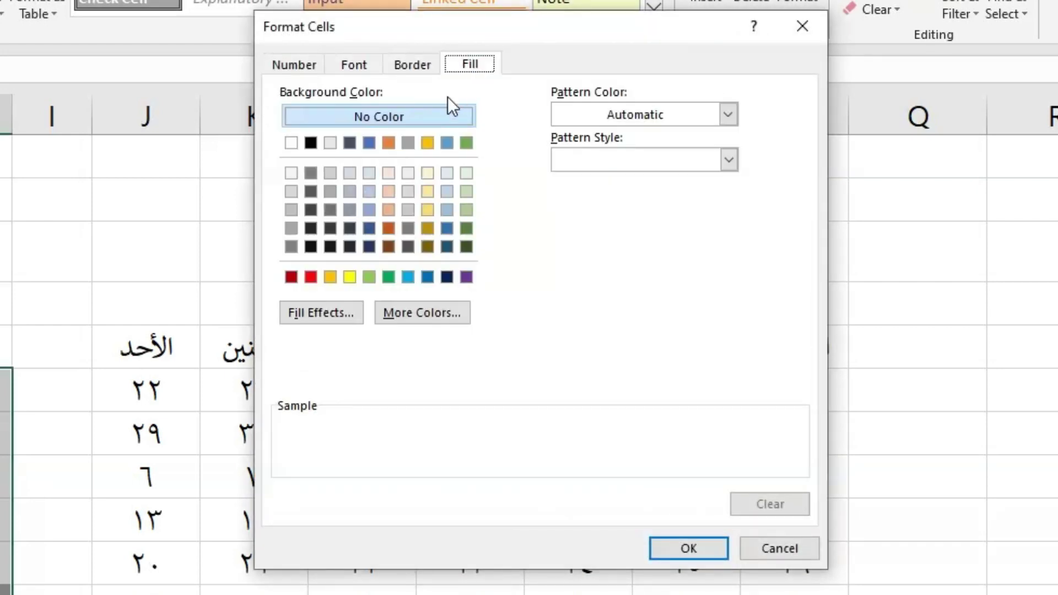
pyautogui.click(428, 192)
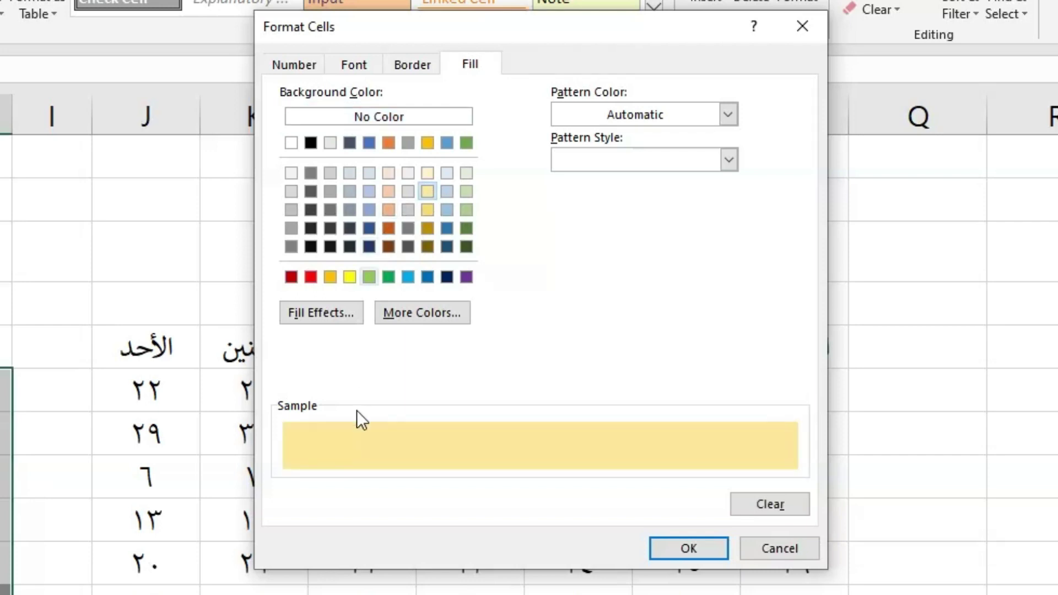
pyautogui.click(366, 70)
pyautogui.click(593, 161)
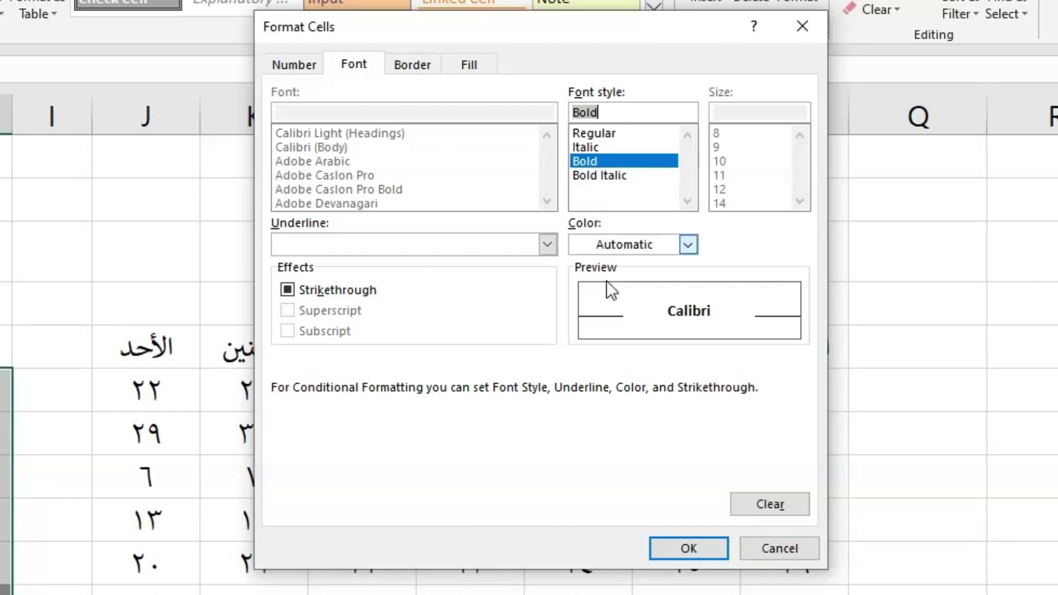
pyautogui.click(679, 545)
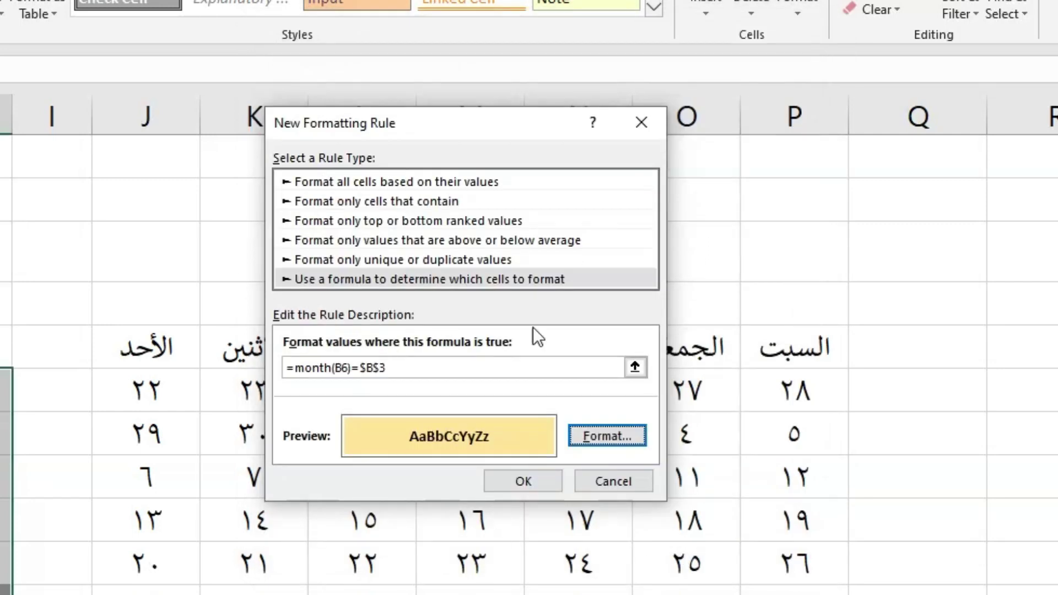
pyautogui.click(524, 481)
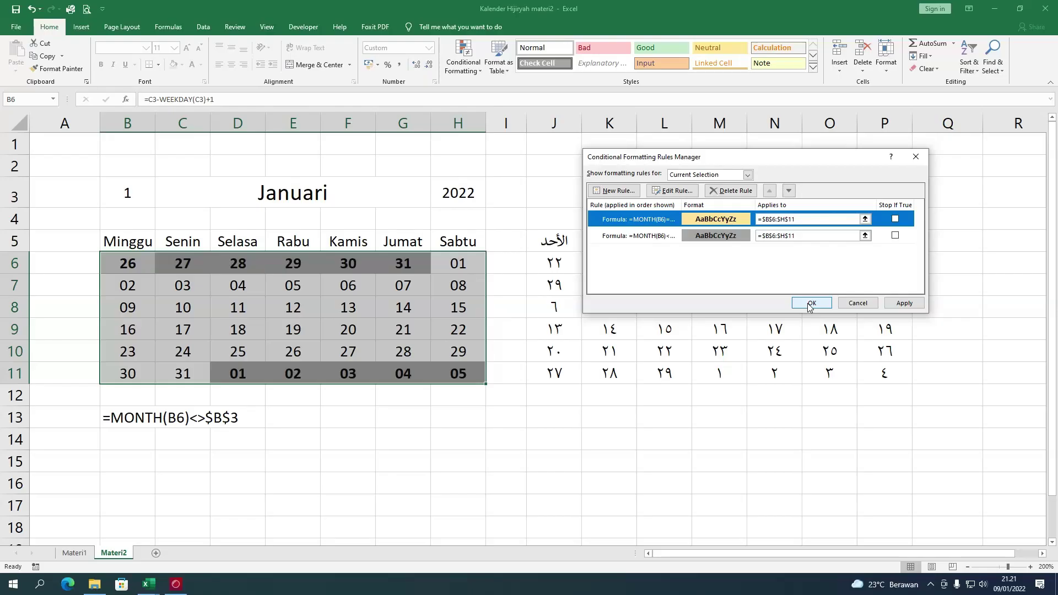
pyautogui.click(812, 303)
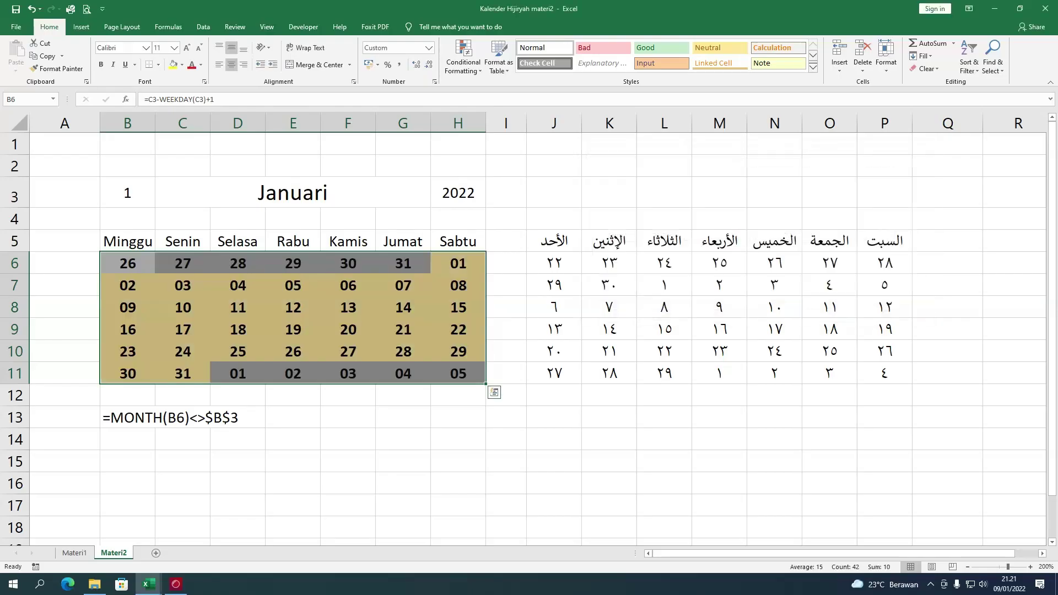
pyautogui.click(560, 305)
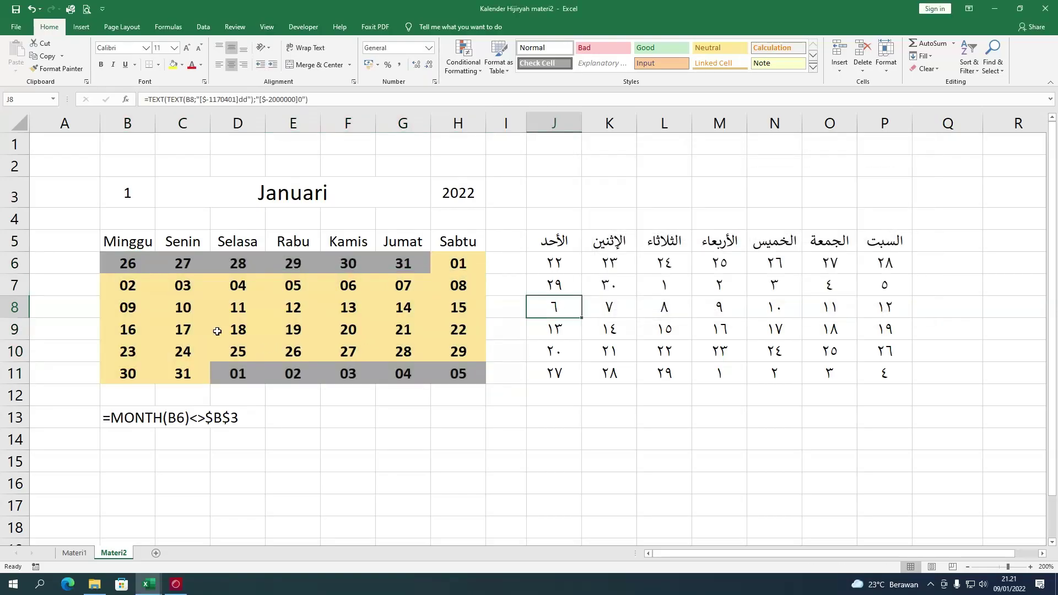
# Step: Apply All Borders to the calendar date cells B6:H11, then go to B3
pyautogui.moveTo(128, 264); pyautogui.dragTo(472, 373)
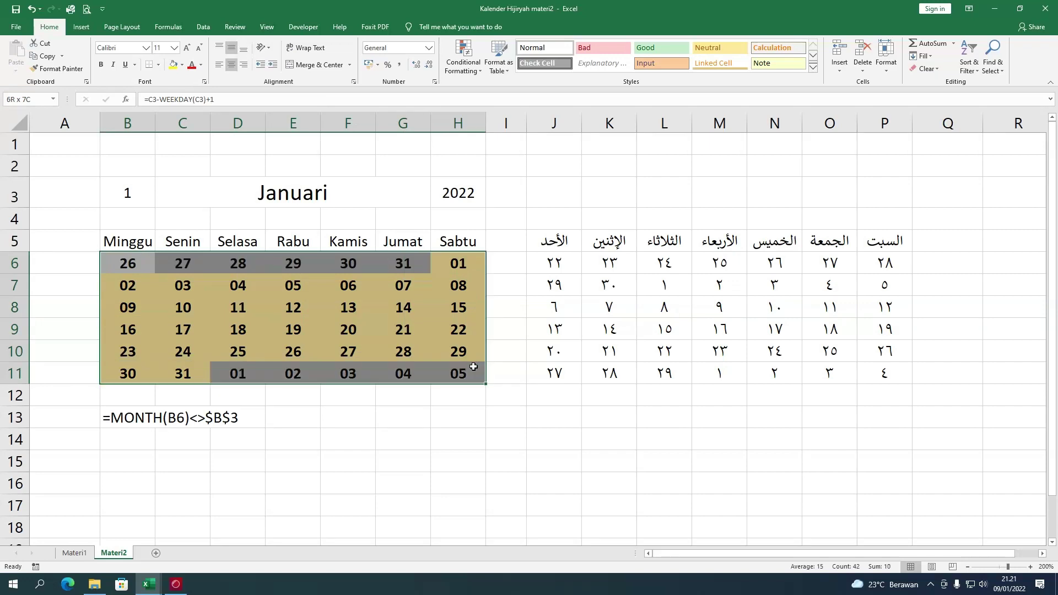
pyautogui.click(159, 65)
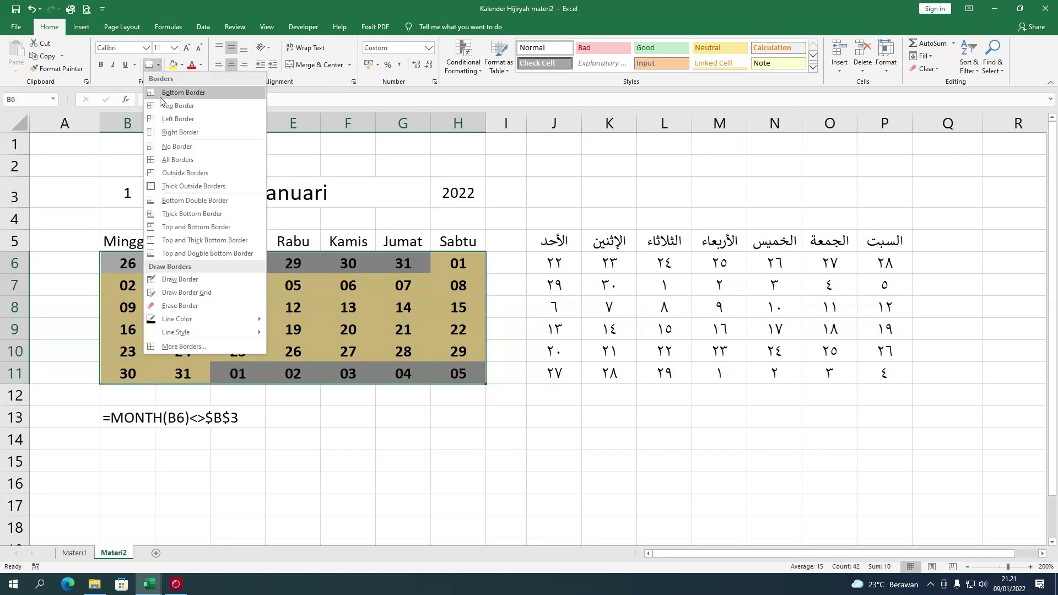
pyautogui.click(171, 161)
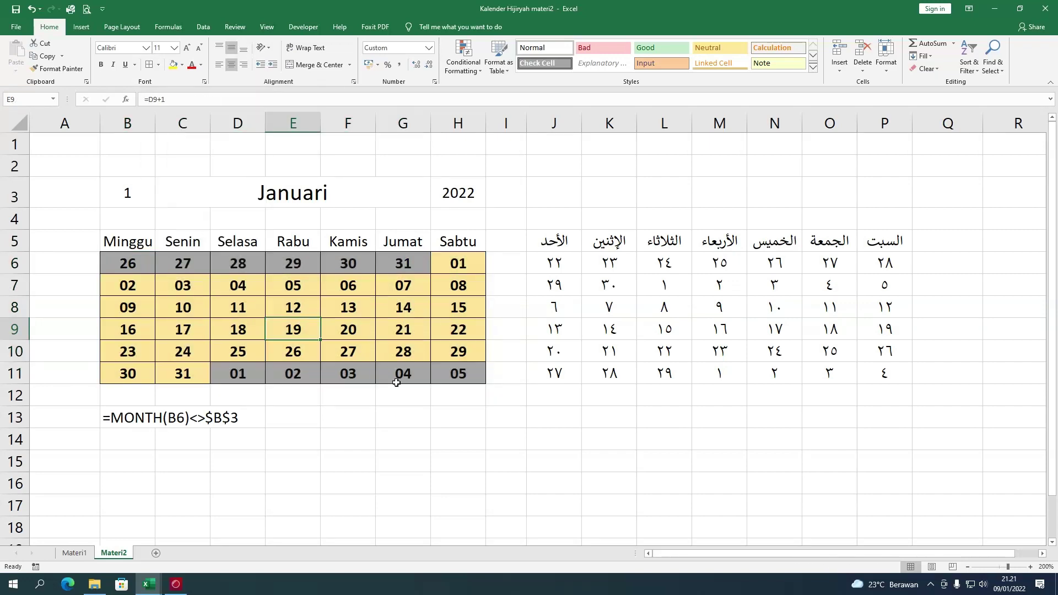
pyautogui.click(403, 417)
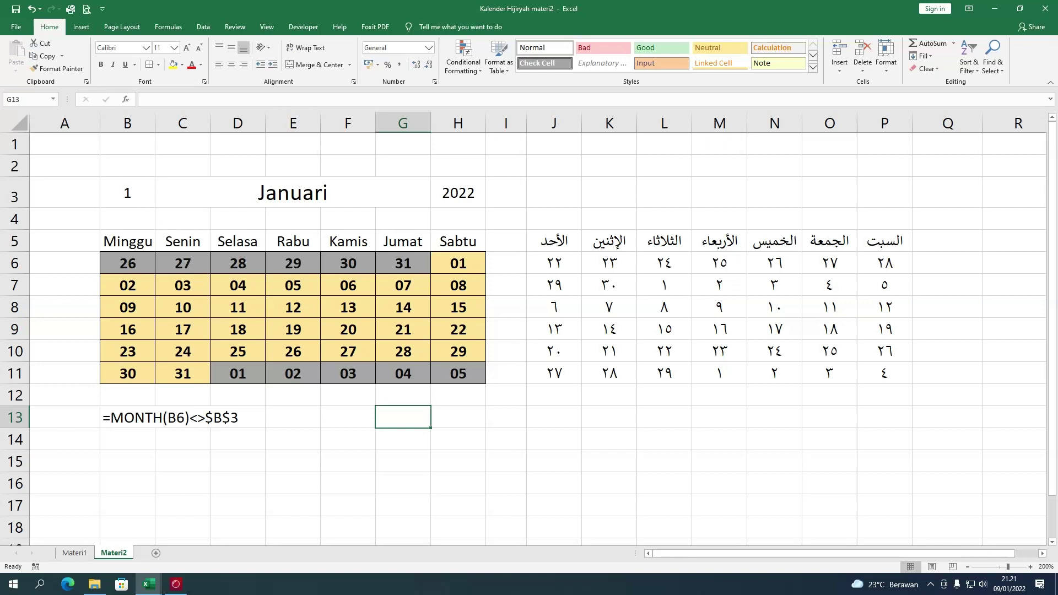
pyautogui.click(128, 192)
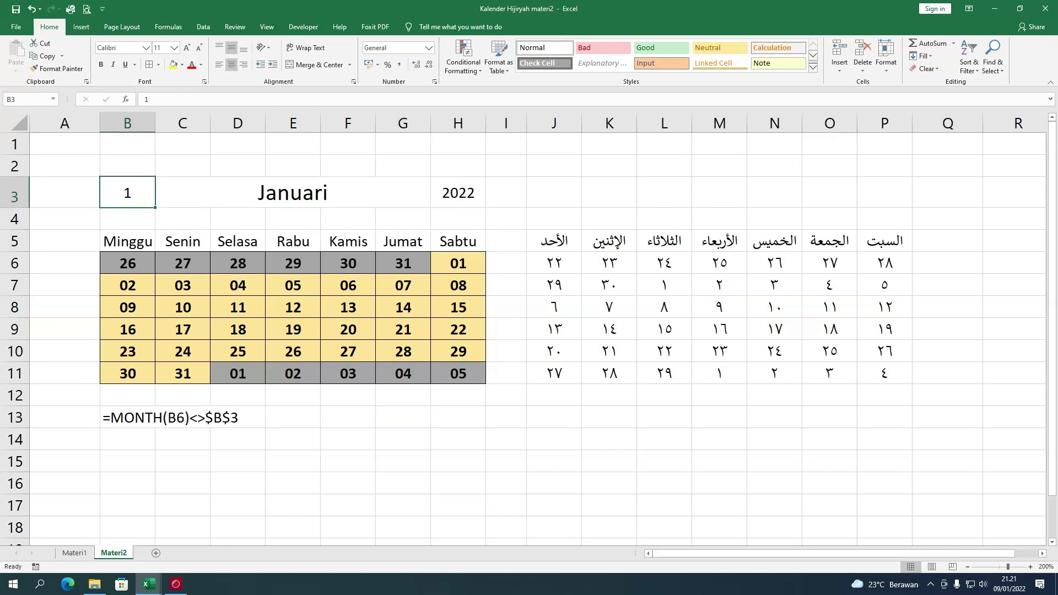
pyautogui.write('2')
pyautogui.press('Return')
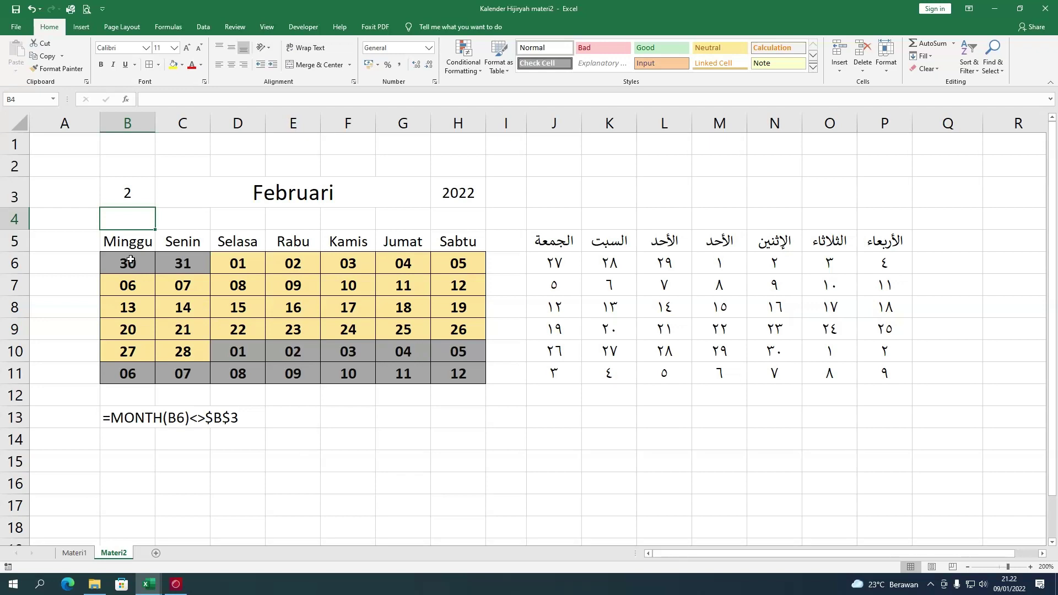
pyautogui.moveTo(135, 262); pyautogui.dragTo(163, 261)
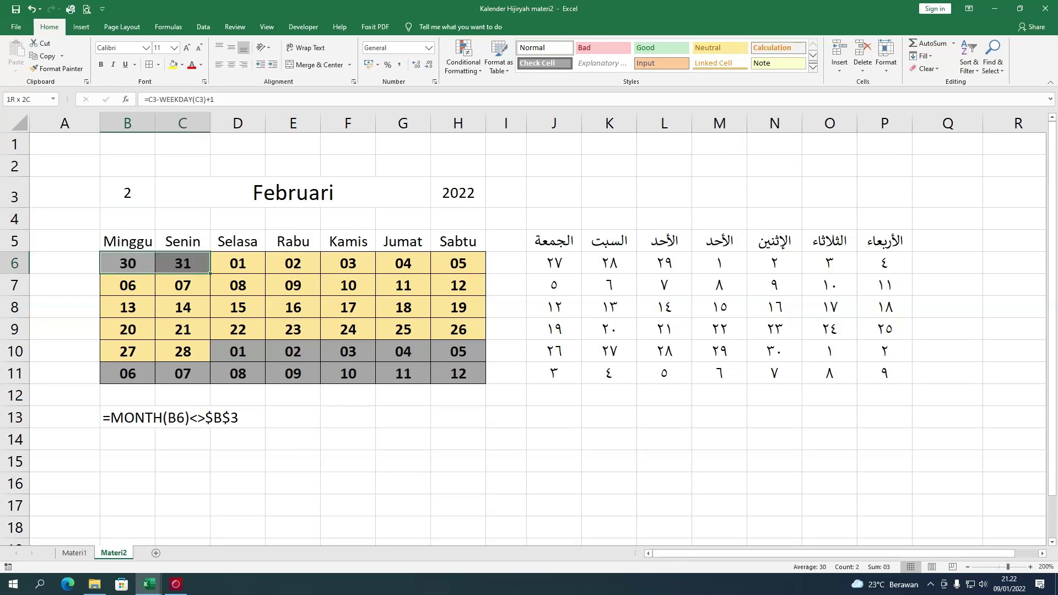
pyautogui.click(240, 260)
pyautogui.click(196, 349)
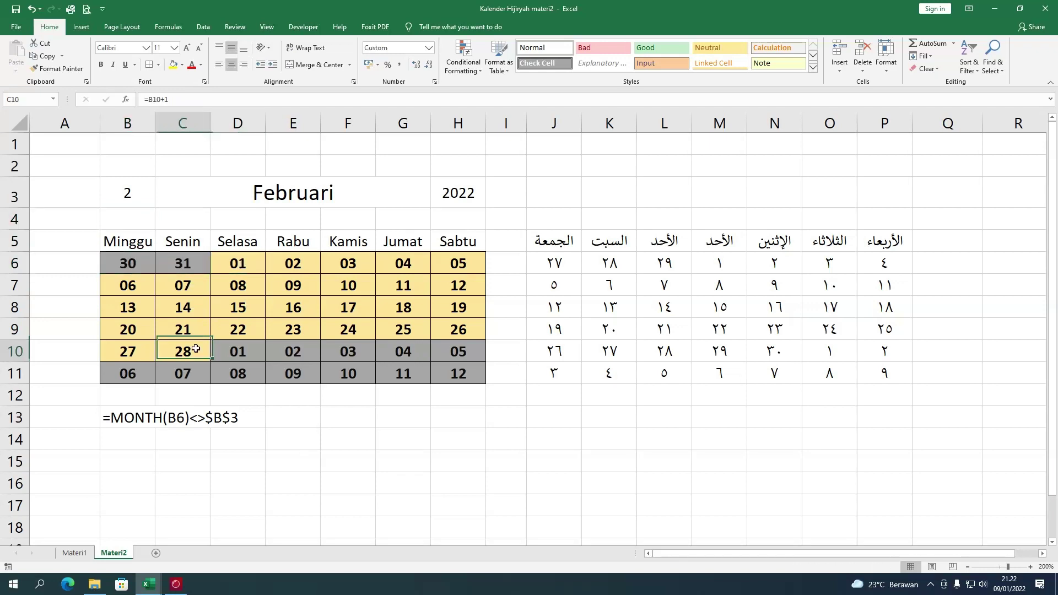
pyautogui.moveTo(237, 351); pyautogui.dragTo(402, 374)
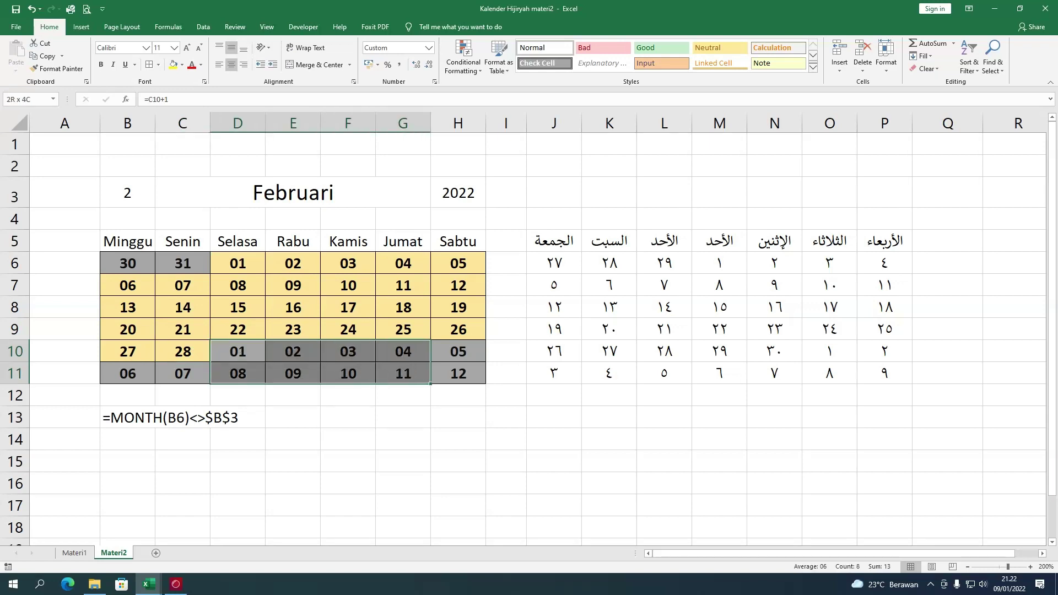
pyautogui.click(303, 376)
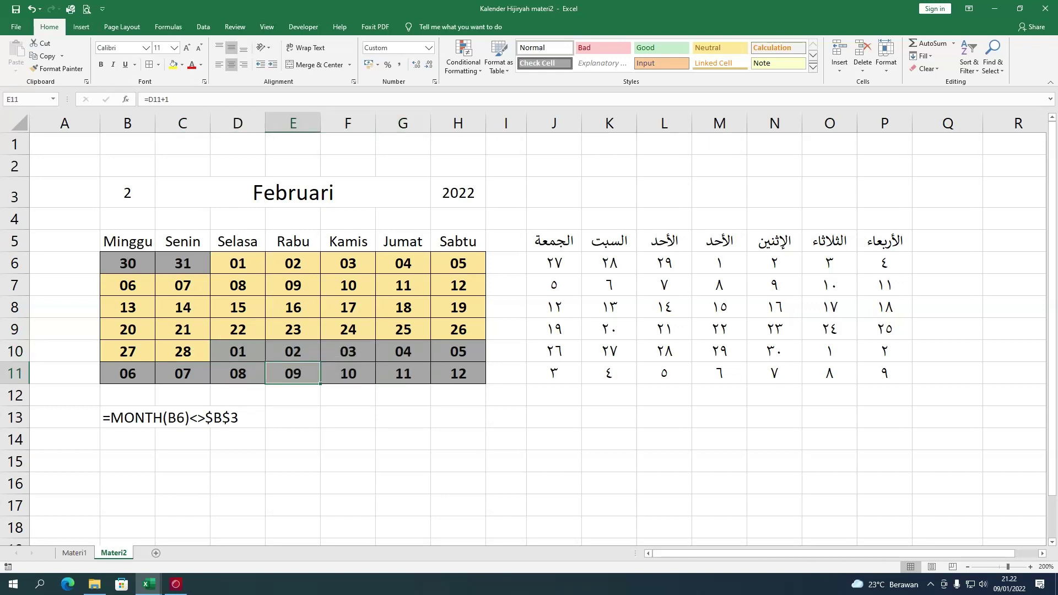
pyautogui.click(22, 374)
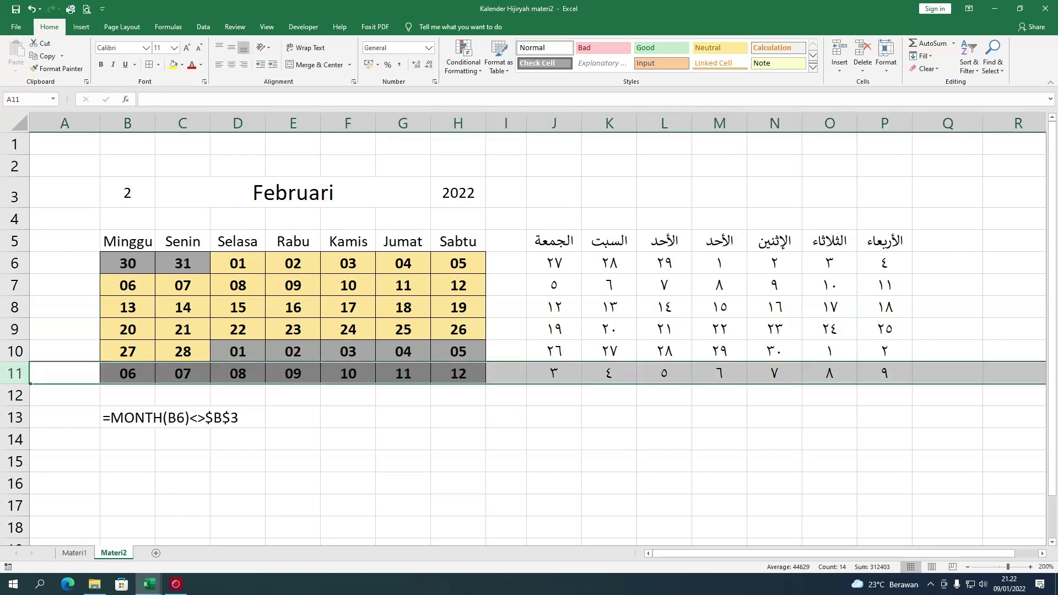
pyautogui.moveTo(22, 375)
pyautogui.mouseDown()
pyautogui.moveTo(242, 353)
pyautogui.moveTo(457, 352)
pyautogui.mouseUp()
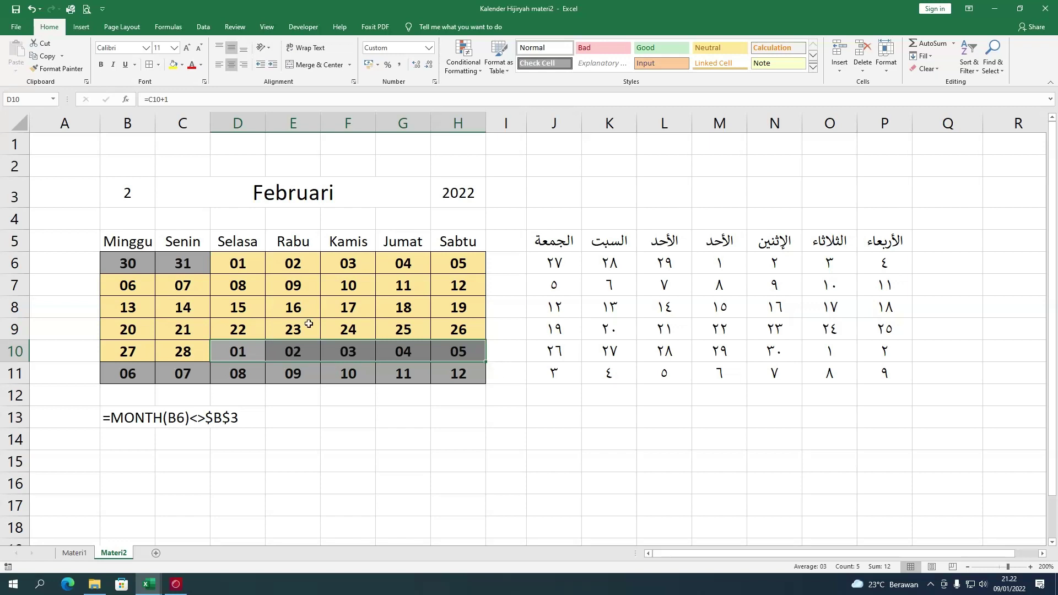
pyautogui.click(146, 198)
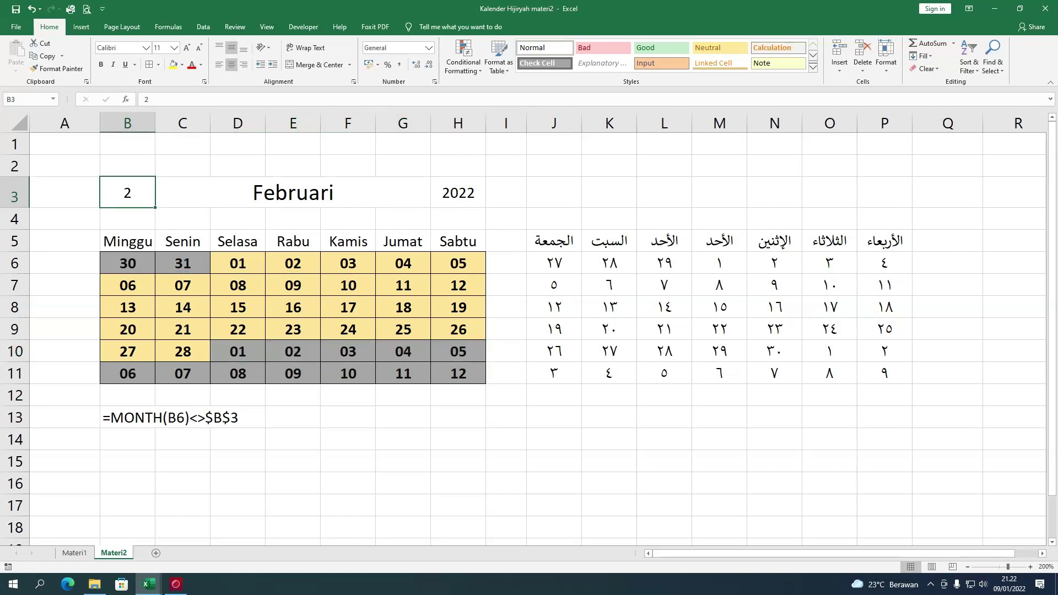
pyautogui.write('3')
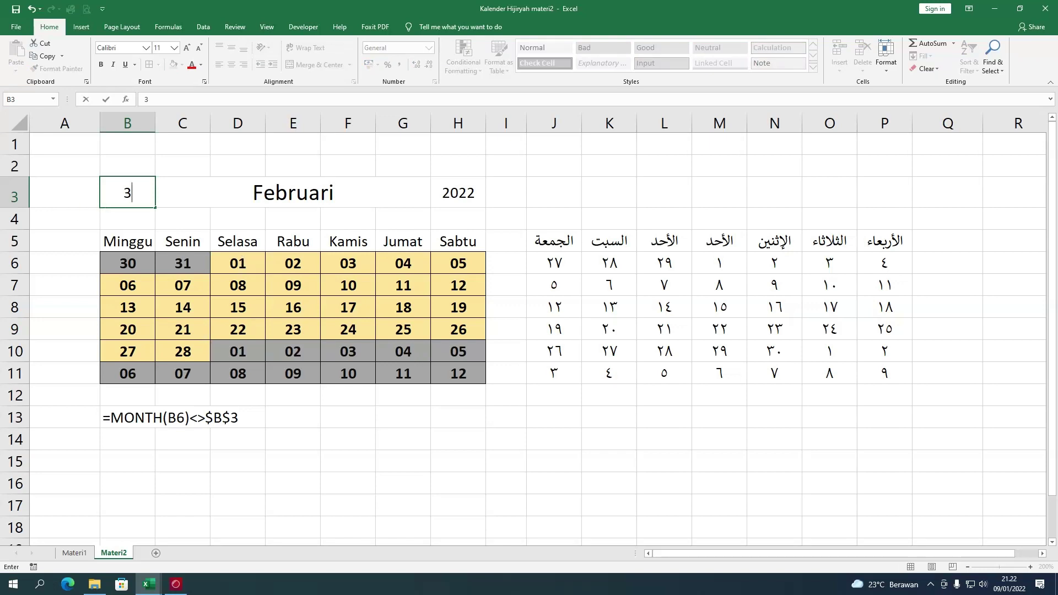
pyautogui.press('Return')
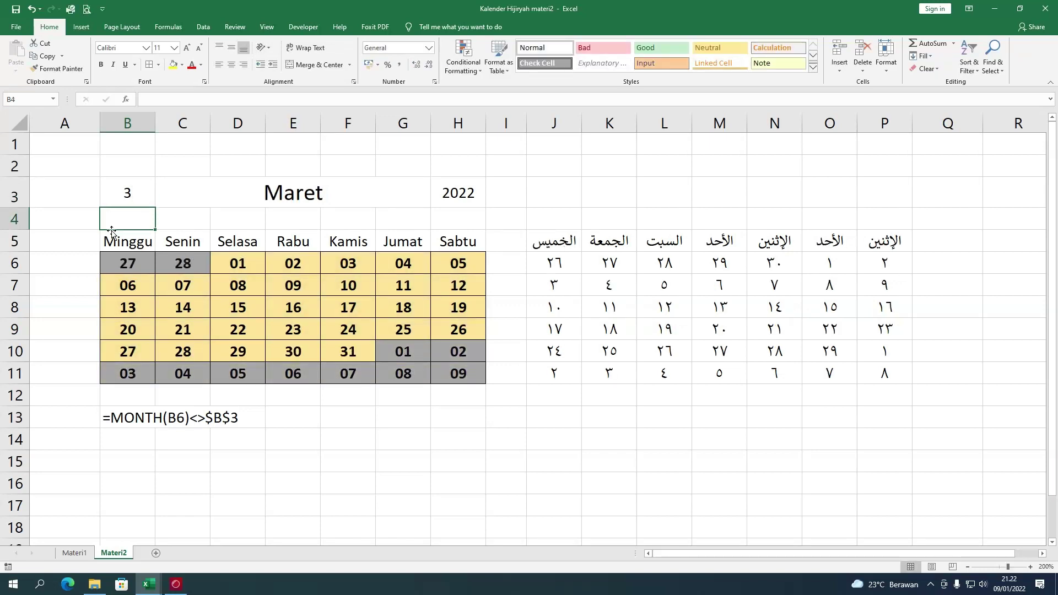
pyautogui.click(243, 263)
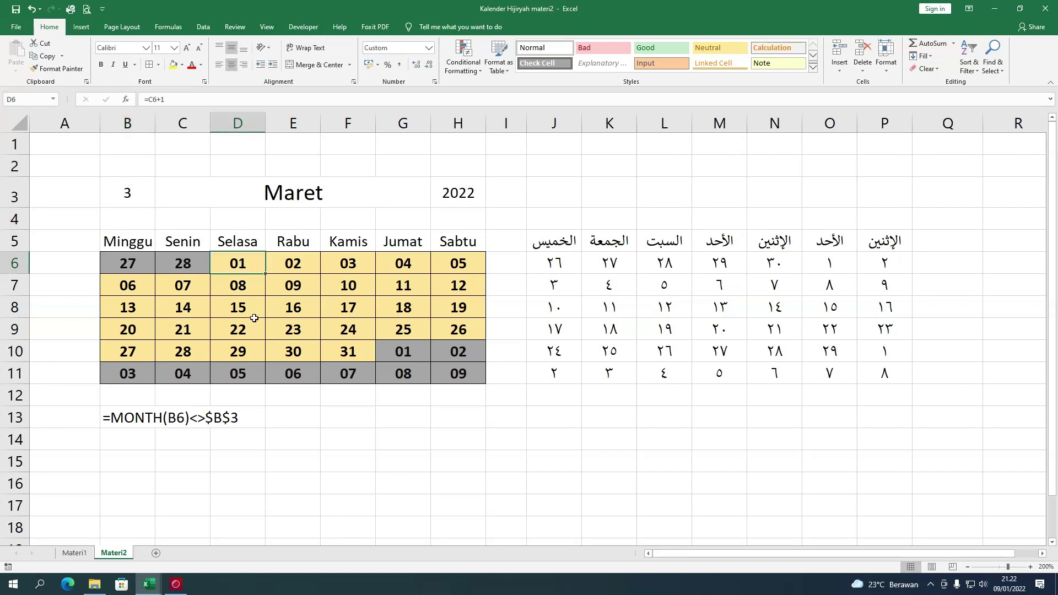
pyautogui.click(248, 350)
pyautogui.click(242, 263)
pyautogui.moveTo(242, 307); pyautogui.dragTo(246, 350)
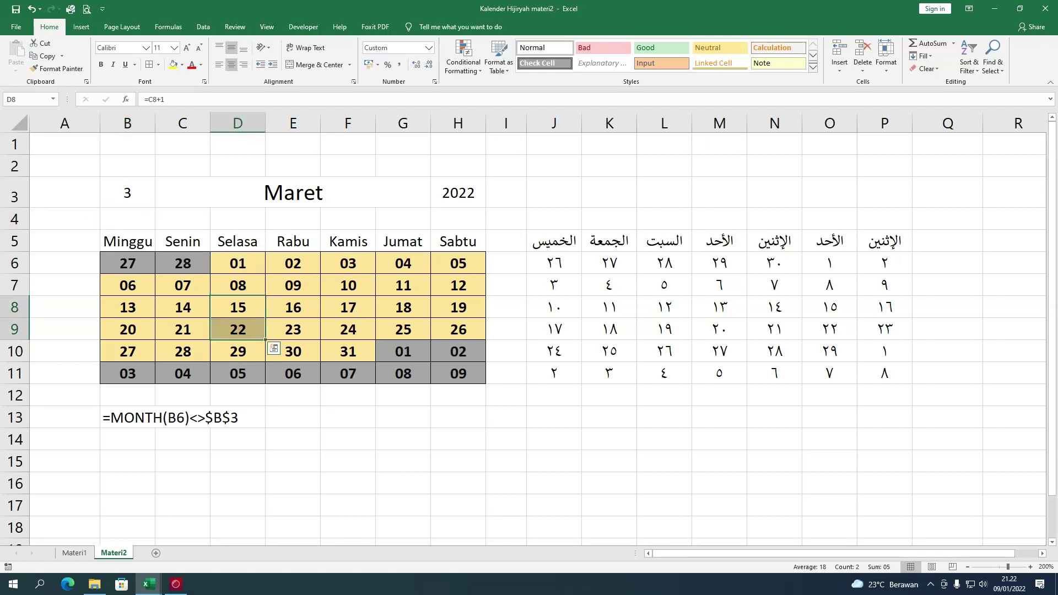
pyautogui.click(245, 350)
pyautogui.click(244, 269)
pyautogui.click(245, 345)
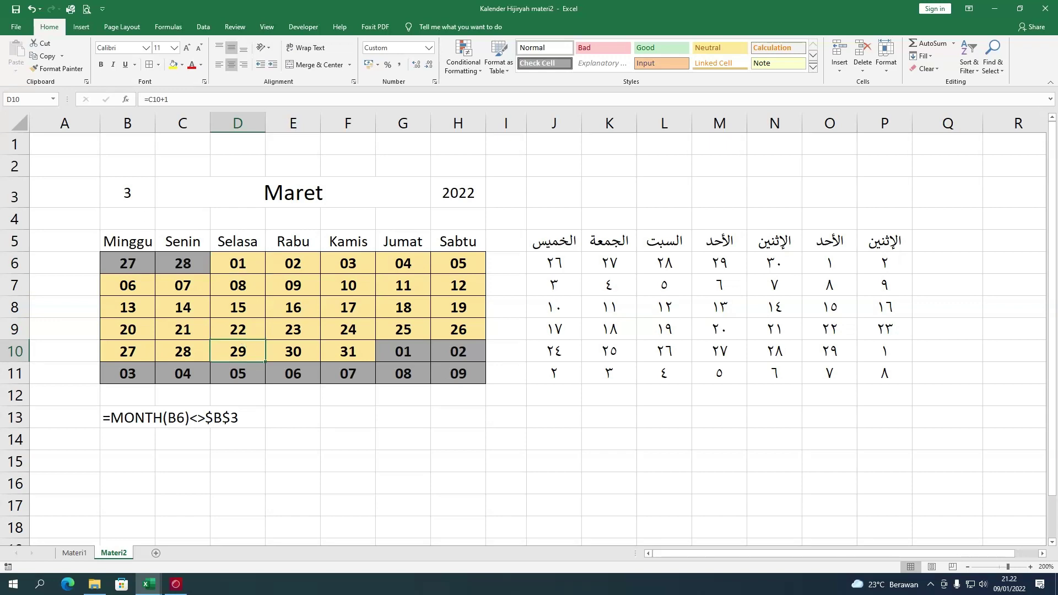
pyautogui.click(135, 199)
pyautogui.write('1')
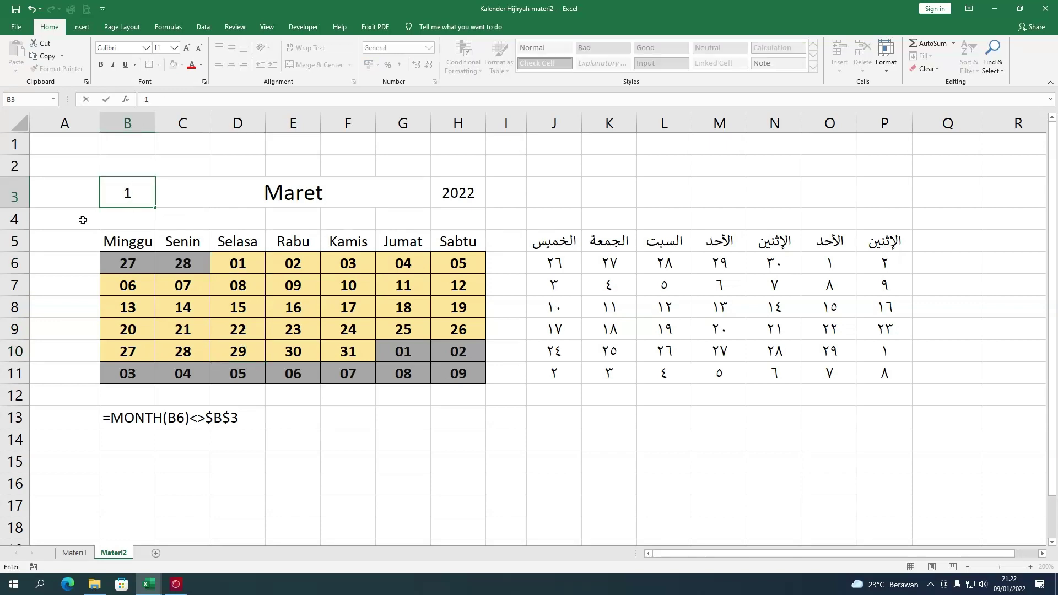
pyautogui.click(81, 219)
# Step: Copy the B13 helper formula into B14 and change it to =MONTH(B6)=$B$4
pyautogui.click(510, 435)
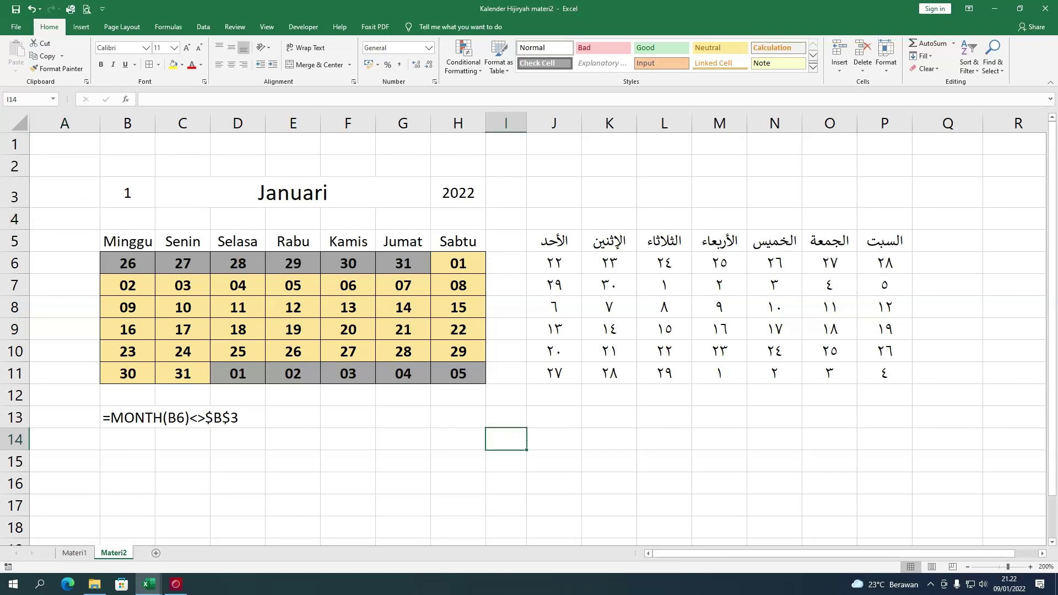
pyautogui.click(138, 419)
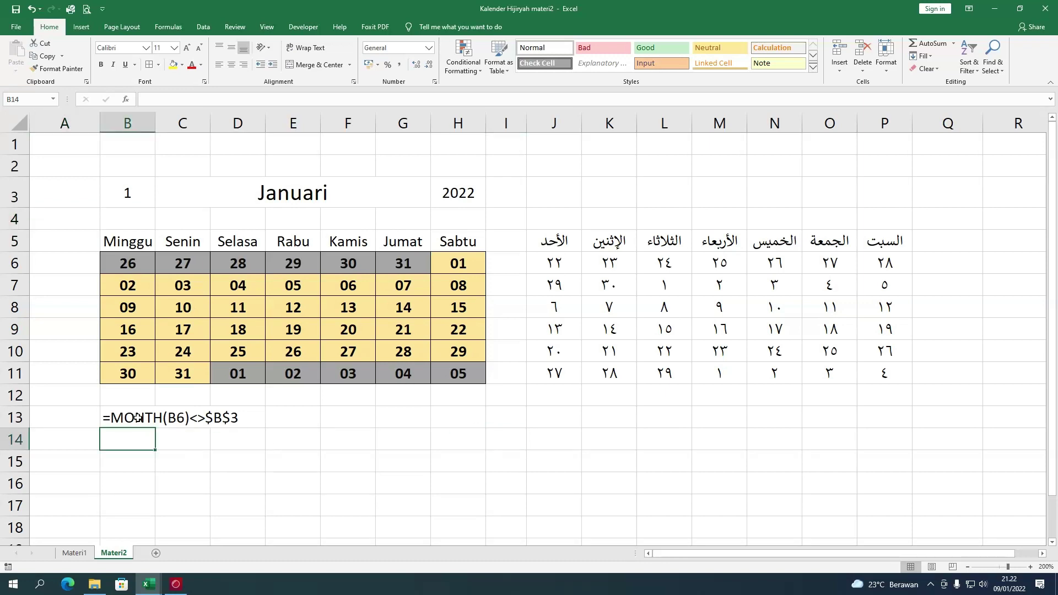
pyautogui.moveTo(155, 427); pyautogui.dragTo(156, 449)
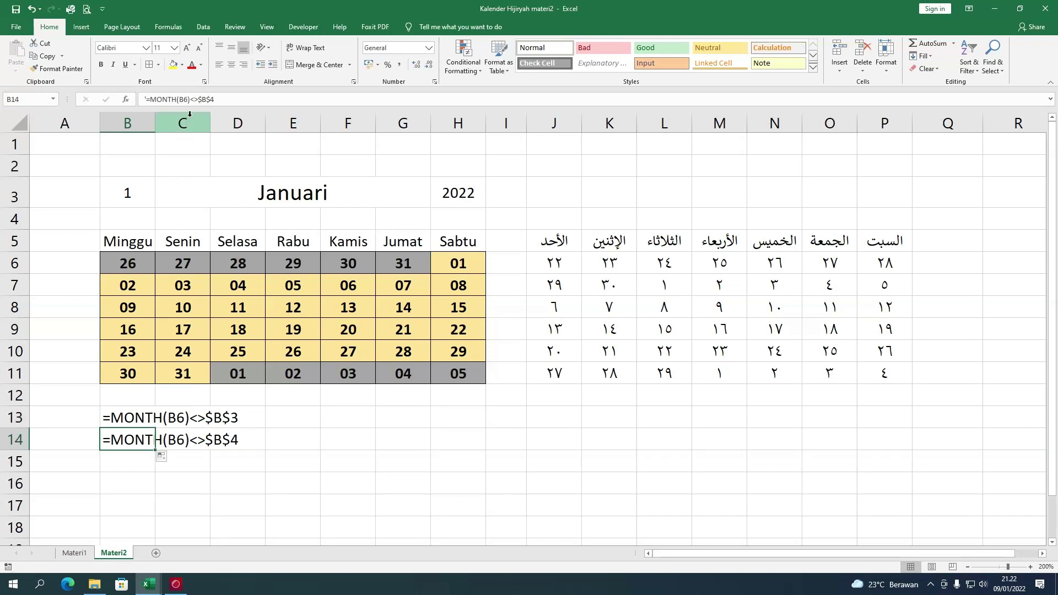
pyautogui.click(195, 99)
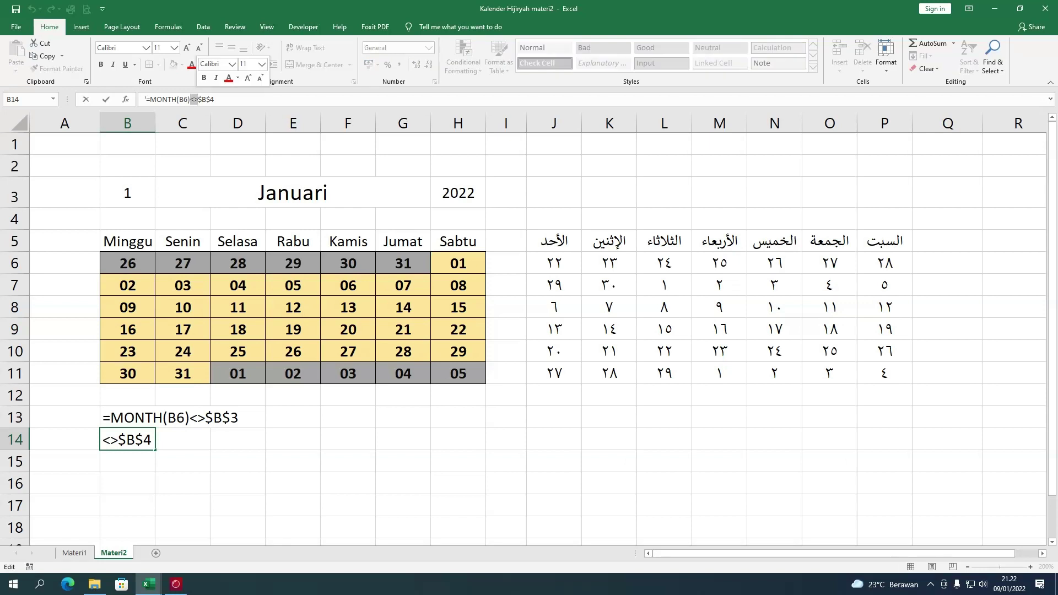
pyautogui.write('=')
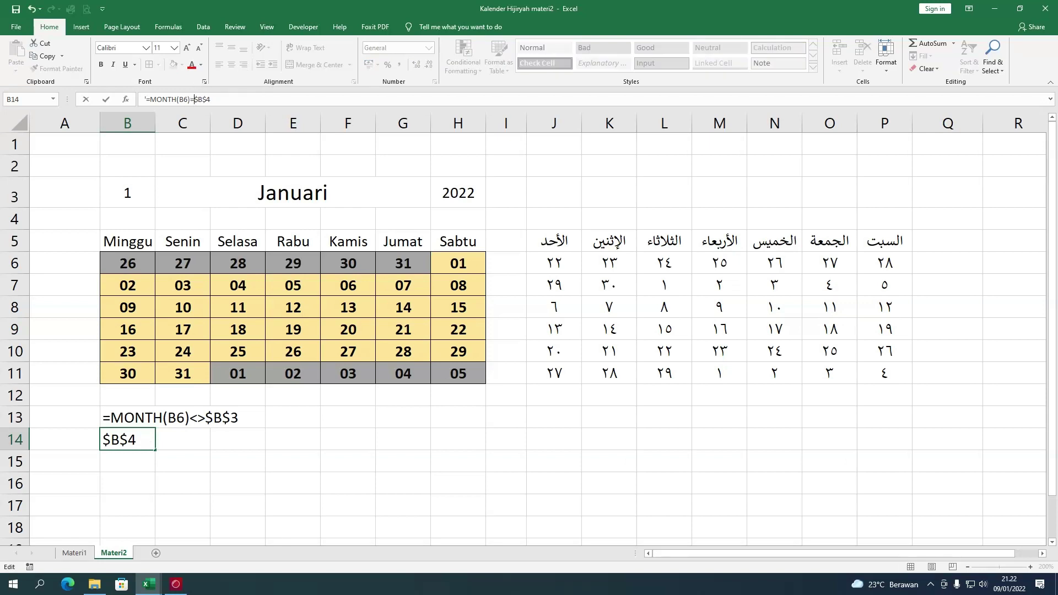
pyautogui.press('Return')
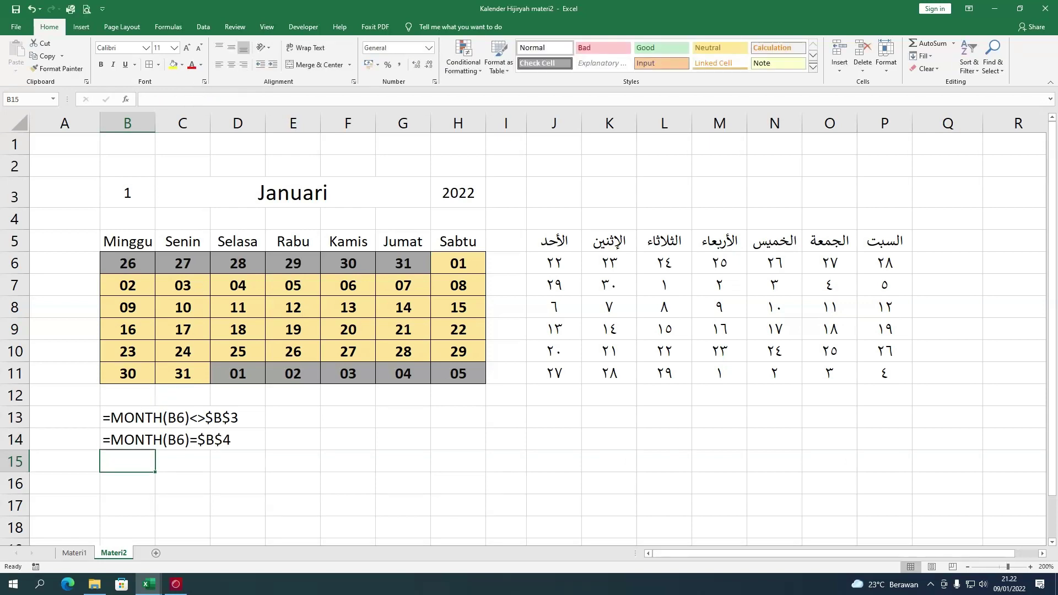
# Step: Select the mid-month dates B7:F9 in the calendar
pyautogui.click(141, 419)
pyautogui.moveTo(145, 272); pyautogui.dragTo(394, 258)
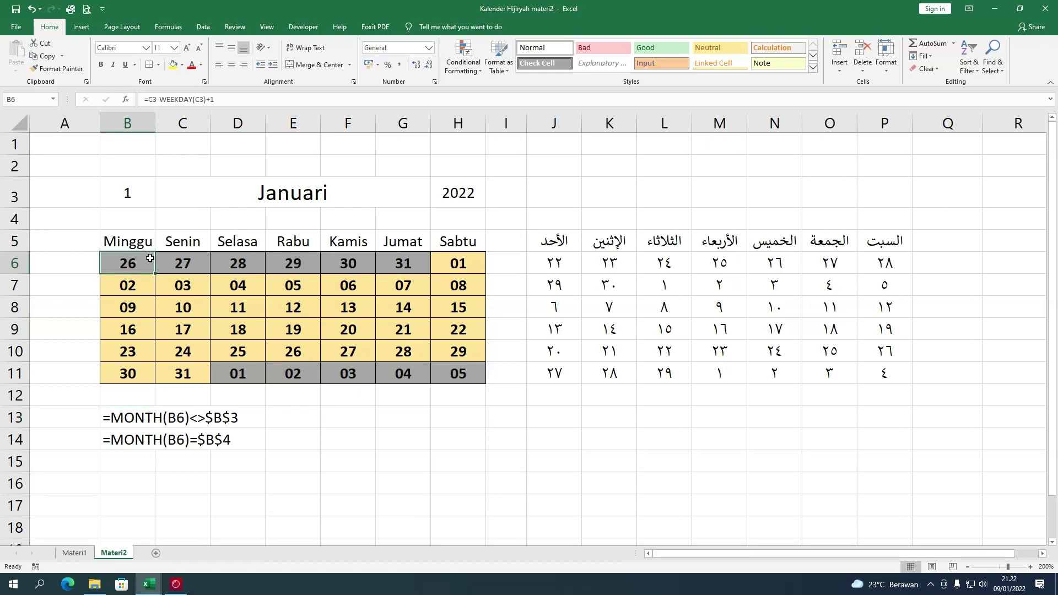
pyautogui.click(145, 439)
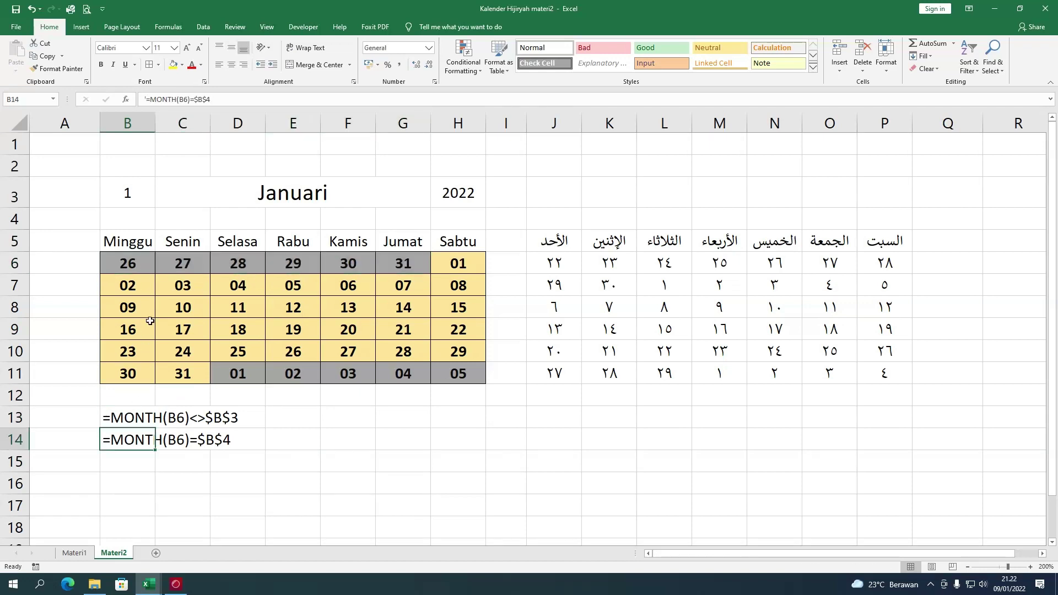
pyautogui.click(143, 291)
pyautogui.moveTo(143, 291); pyautogui.dragTo(347, 330)
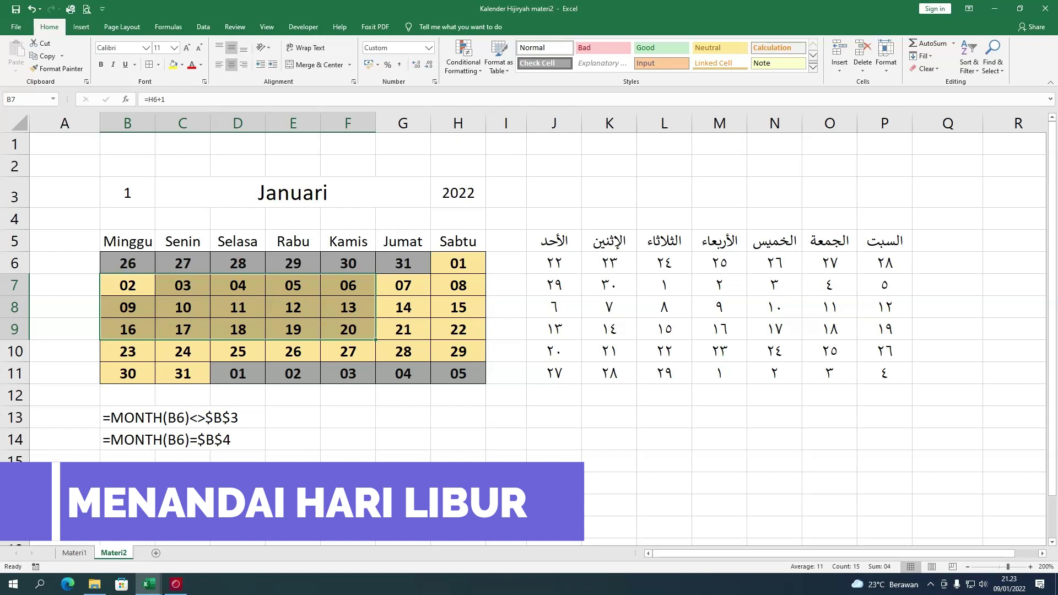
# Step: Select the Sunday dates B6:B11 and point out Friday and Saturday dates in the calendar
pyautogui.moveTo(133, 242); pyautogui.dragTo(138, 370)
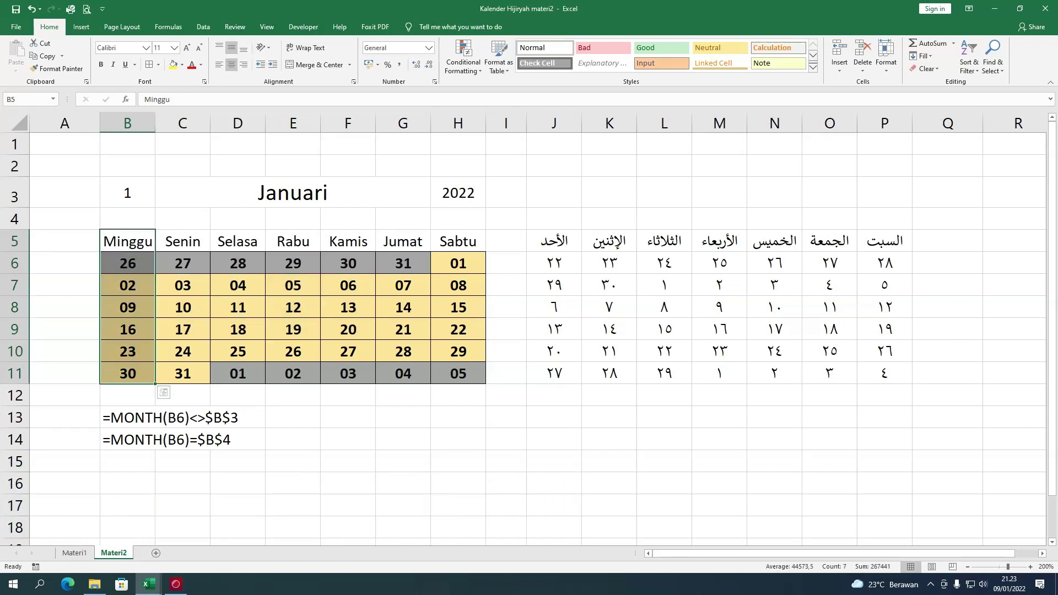
pyautogui.moveTo(185, 298)
pyautogui.mouseDown()
pyautogui.moveTo(309, 282)
pyautogui.moveTo(466, 355)
pyautogui.mouseUp()
pyautogui.click(380, 333)
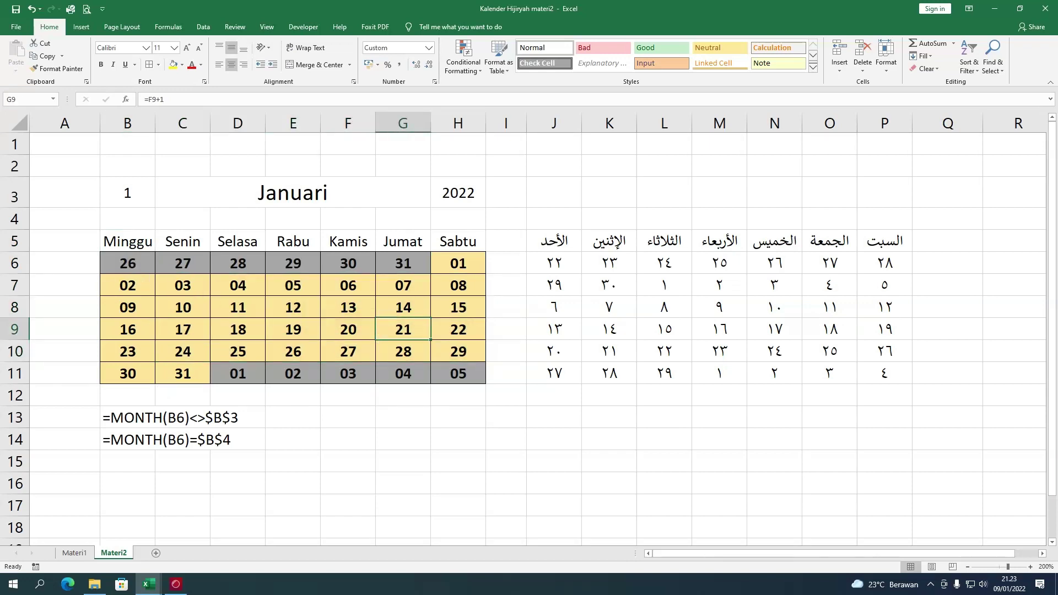
pyautogui.moveTo(133, 267); pyautogui.dragTo(134, 367)
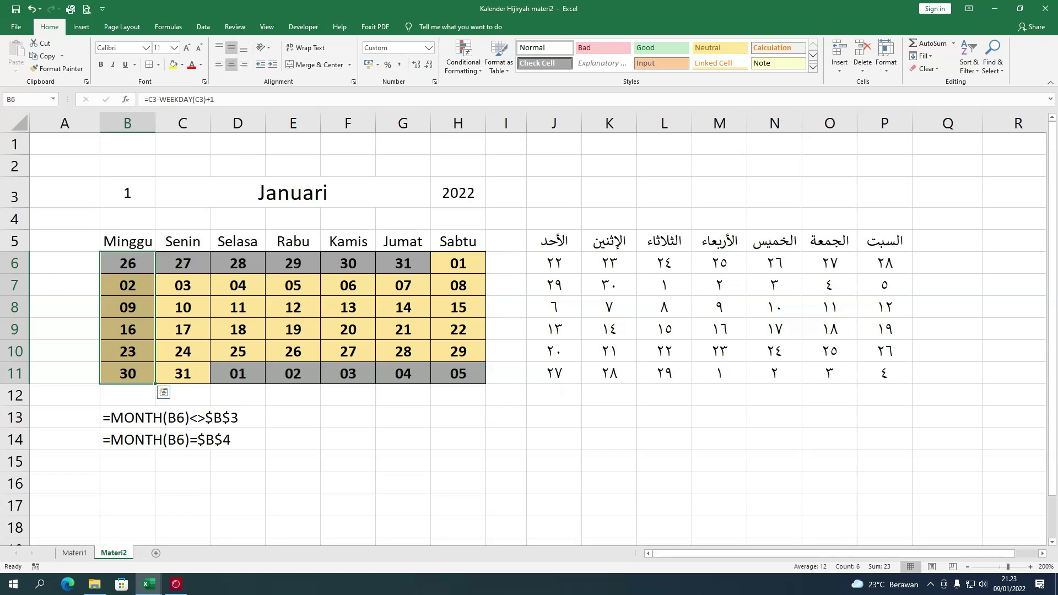
pyautogui.click(416, 307)
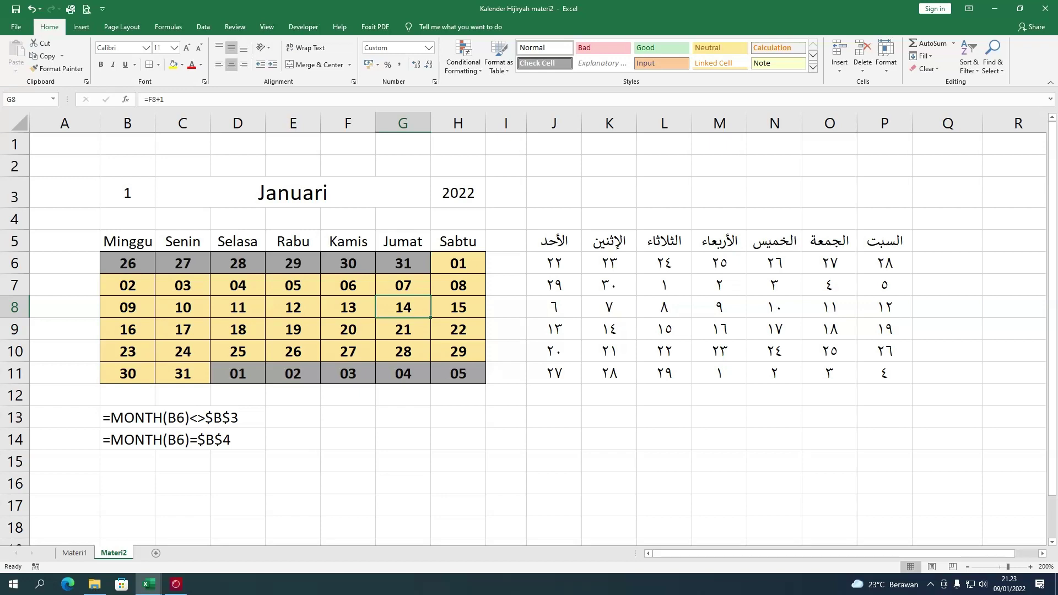
pyautogui.click(467, 272)
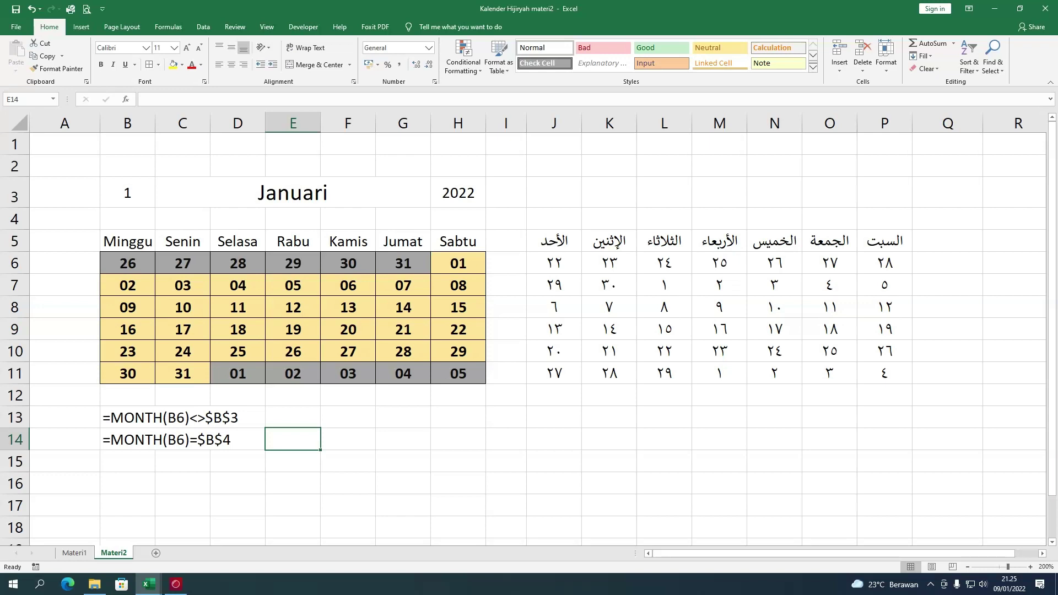
# Step: Delete columns J to P holding the Arabic-numeral calendar
pyautogui.click(962, 245)
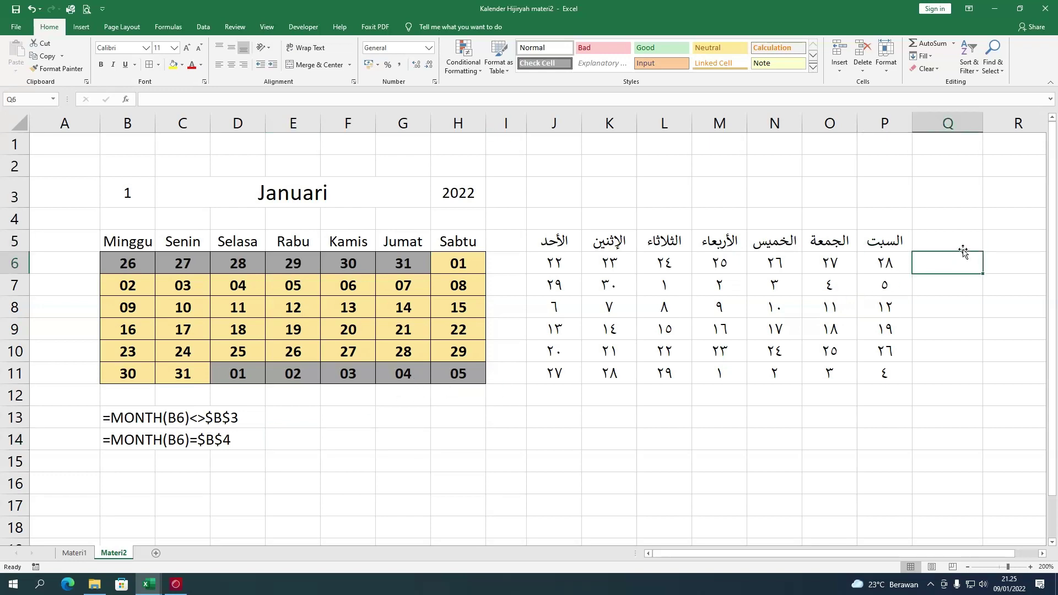
pyautogui.click(952, 223)
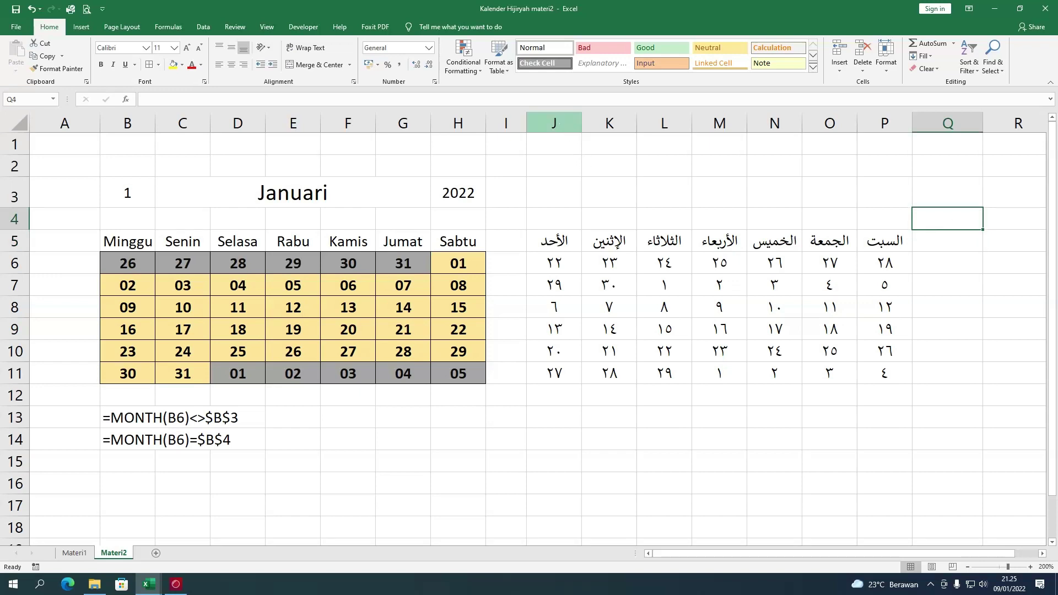
pyautogui.moveTo(573, 138); pyautogui.dragTo(866, 160)
pyautogui.rightClick(685, 300)
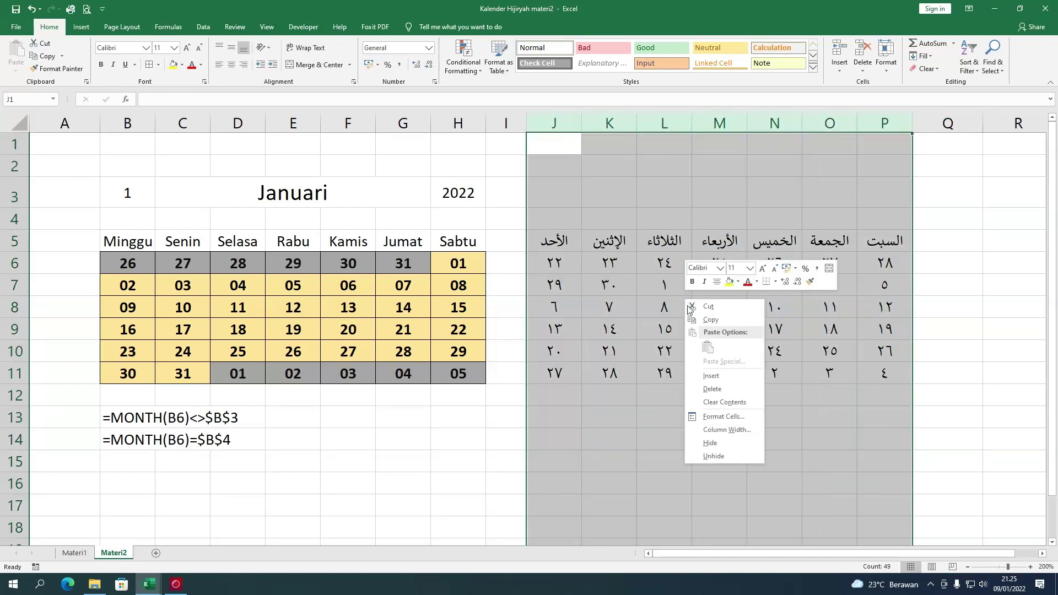
pyautogui.click(712, 388)
# Step: Type the heading 'Hari Libur' in cell J4
pyautogui.click(659, 368)
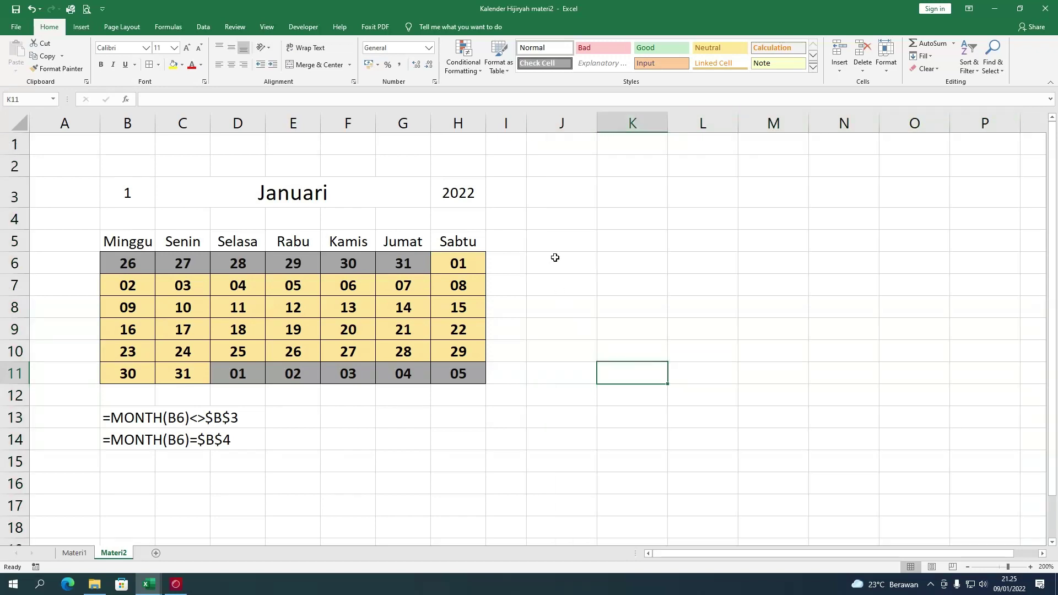
pyautogui.click(562, 220)
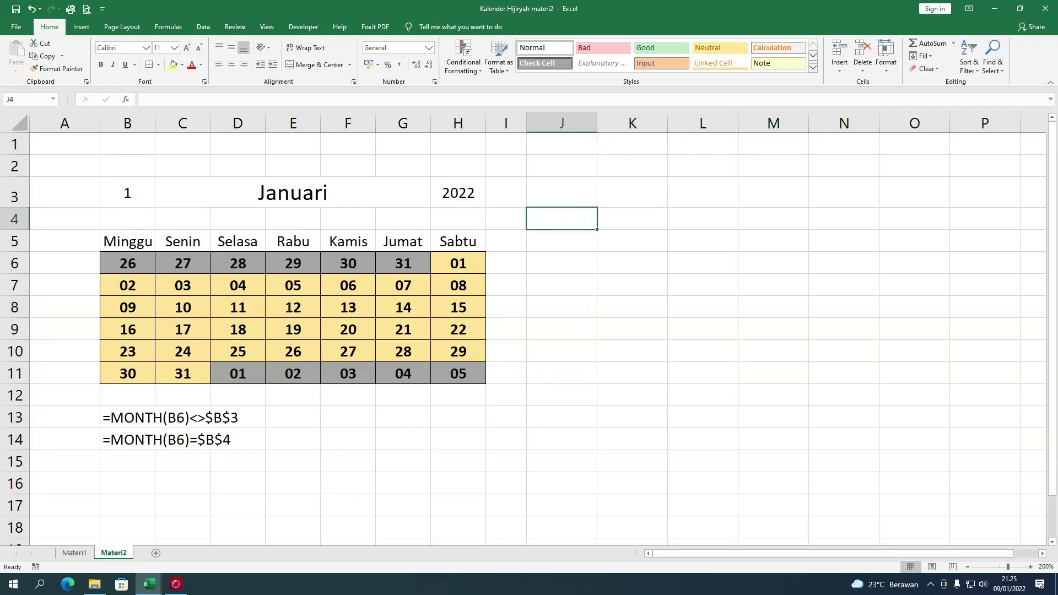
pyautogui.write('Hari')
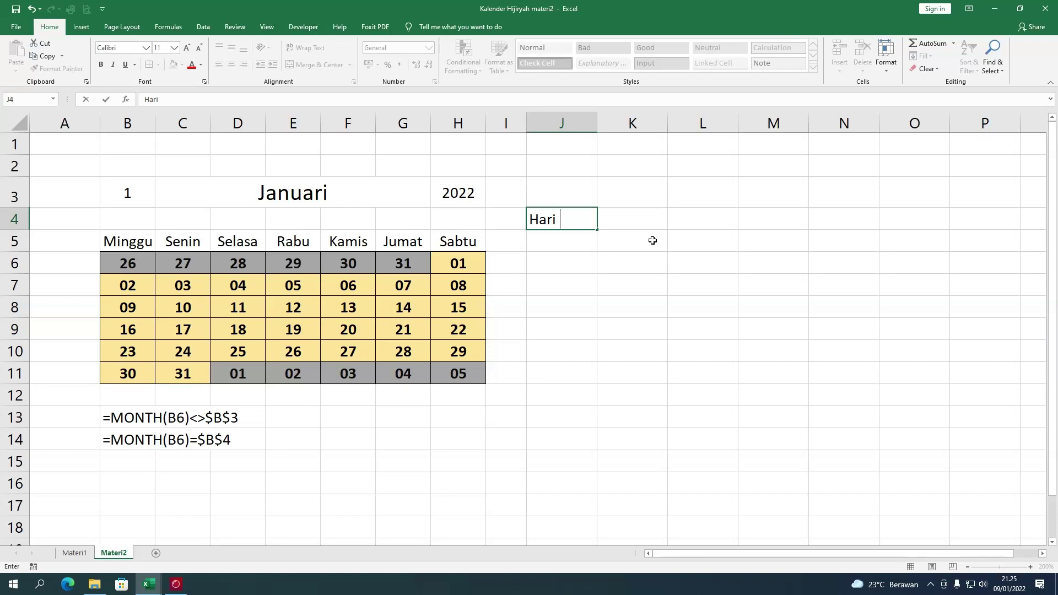
pyautogui.write(' Libur')
# Step: Merge and centre 'Hari Libur' across J4:K4 and narrow column J
pyautogui.click(601, 301)
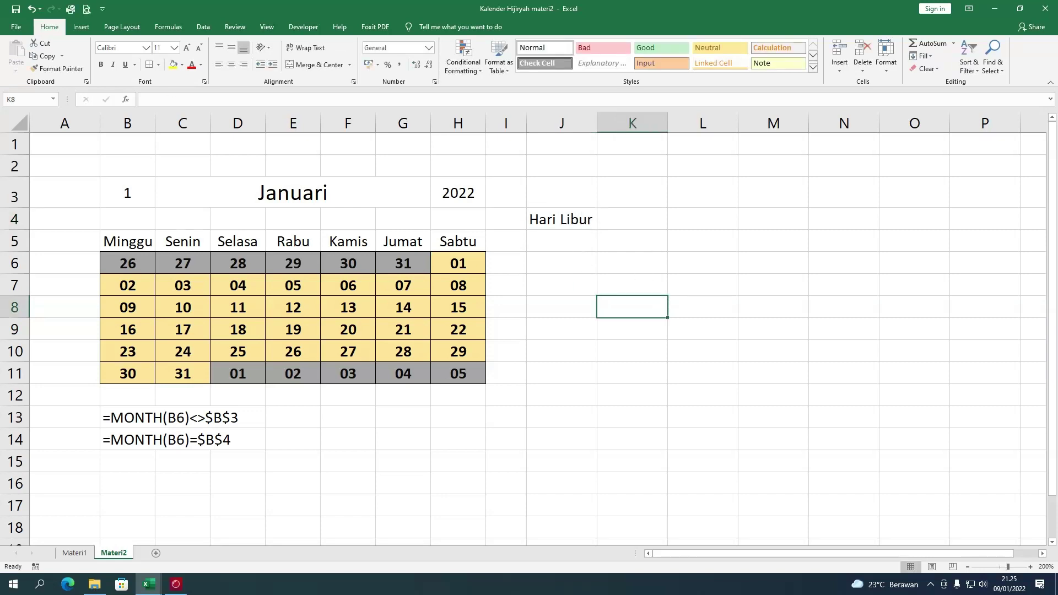
pyautogui.click(581, 234)
pyautogui.moveTo(595, 218); pyautogui.dragTo(606, 221)
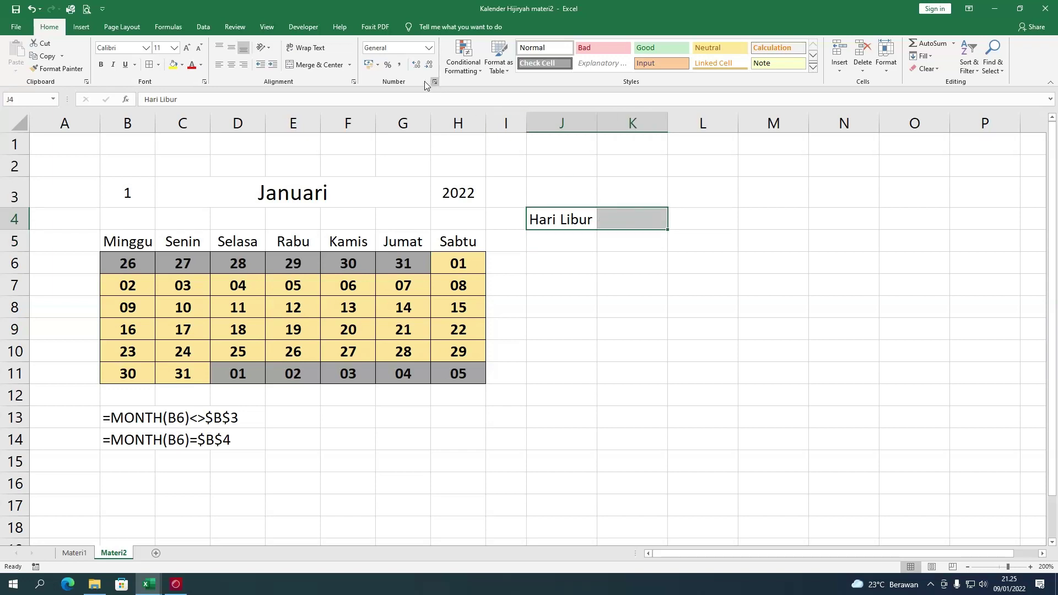
pyautogui.click(313, 65)
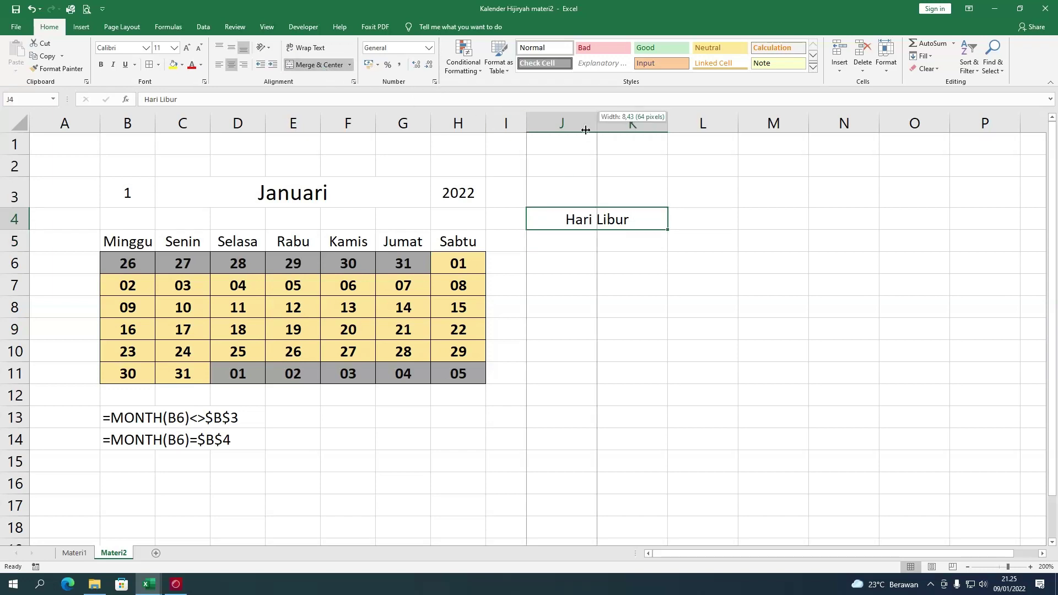
pyautogui.moveTo(586, 130); pyautogui.dragTo(549, 130)
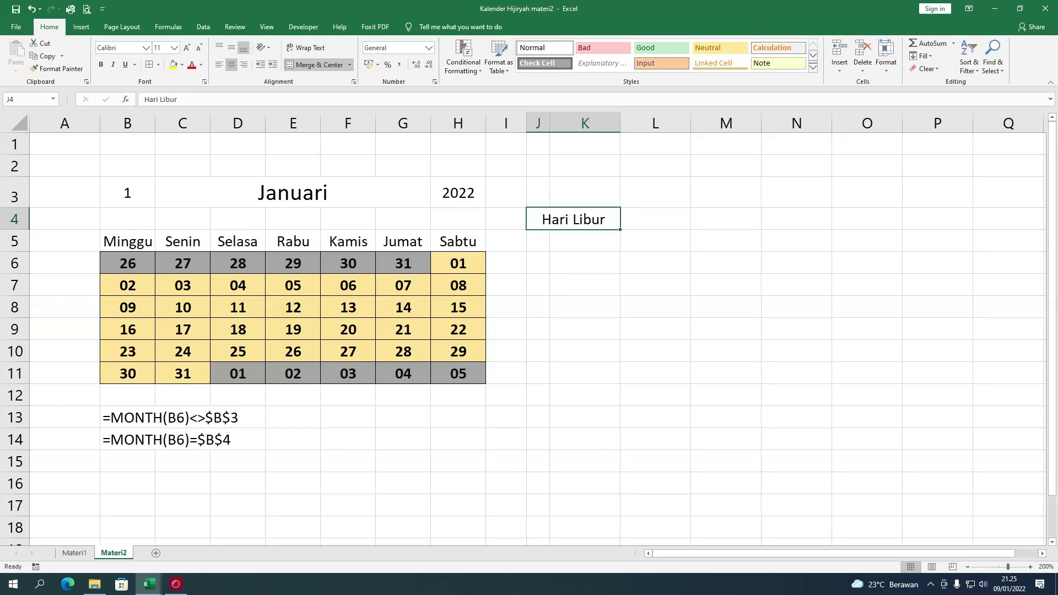
# Step: Enter holiday number 1 with date 01/01/2022 in J5:K5
pyautogui.press('Return')
pyautogui.write('1')
pyautogui.press('Tab')
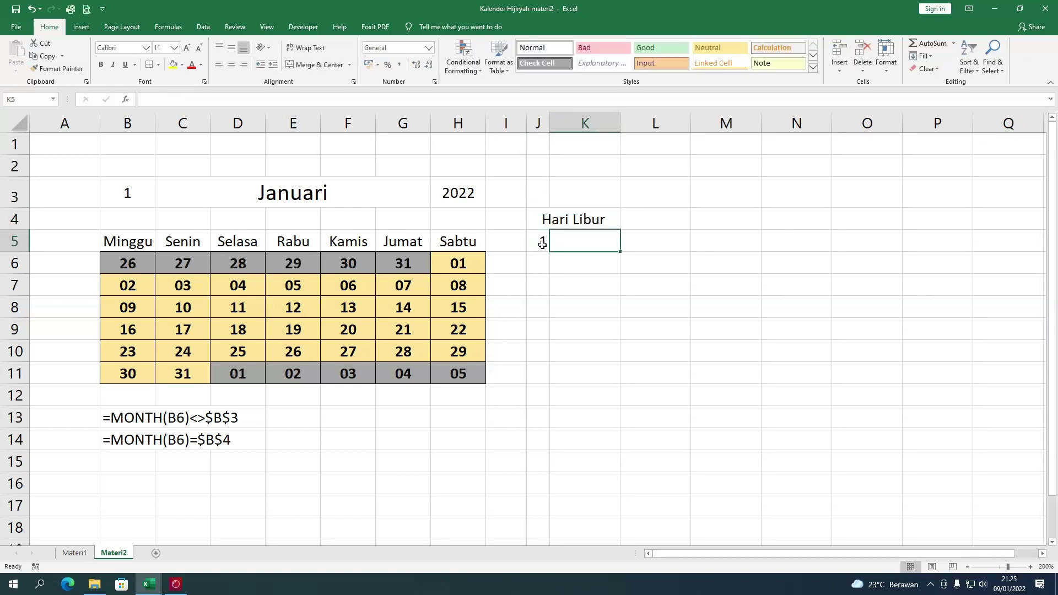
pyautogui.write('0')
pyautogui.write('1/01')
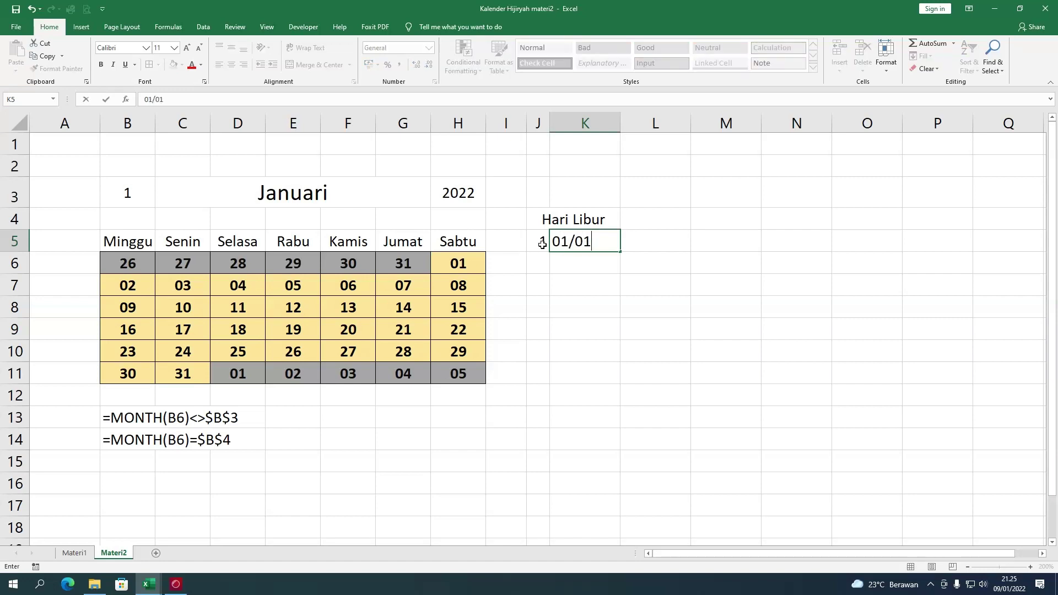
pyautogui.write('/2')
pyautogui.write('022')
pyautogui.press('Tab')
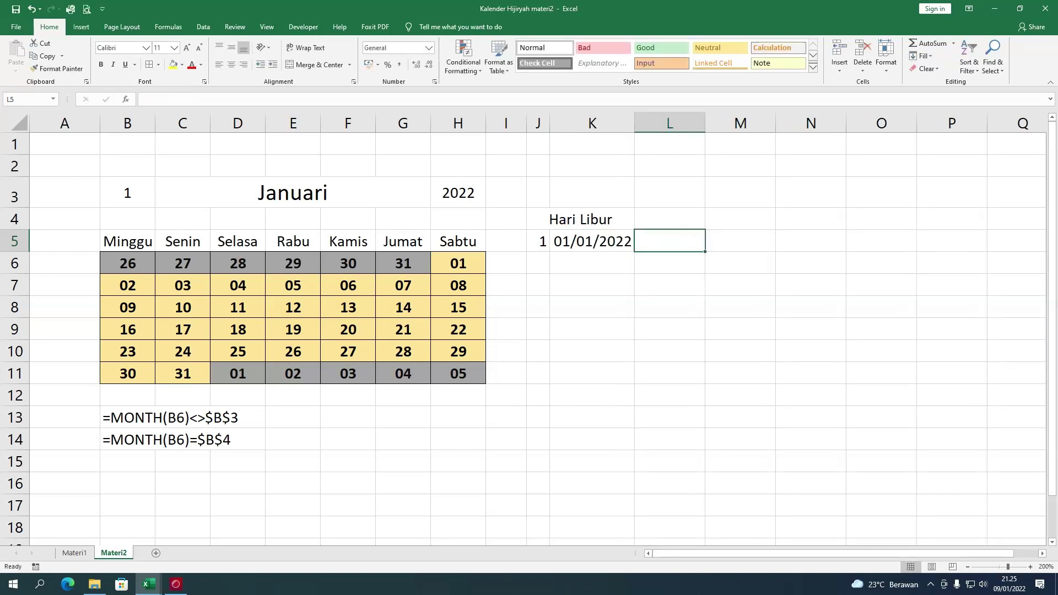
# Step: Add the heading 'Keterangan' in L4 and 'Tahun Baru Masehi 2022' in L5
pyautogui.press('Up')
pyautogui.write('Ketera')
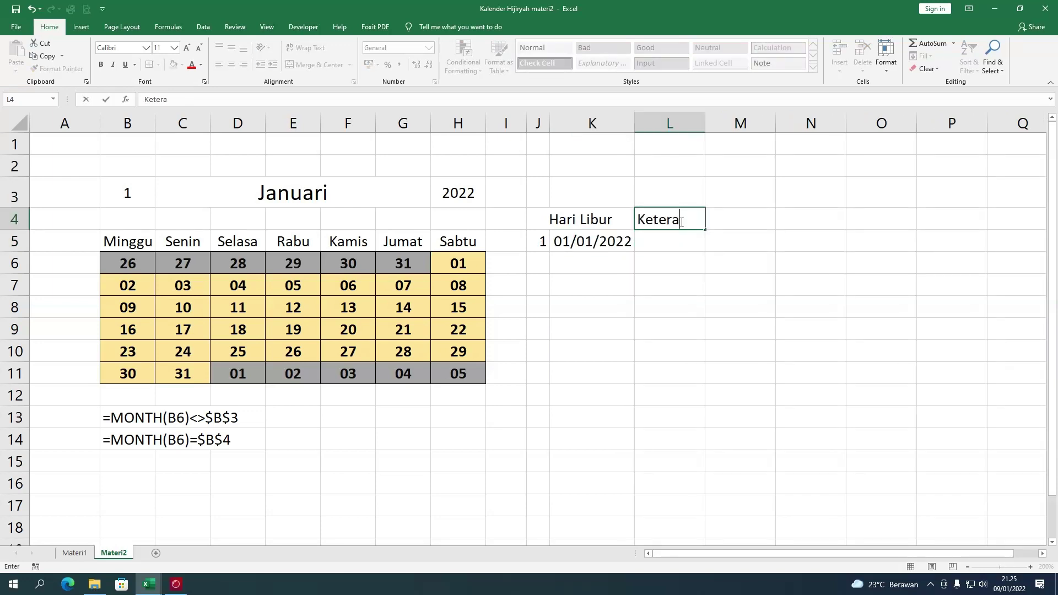
pyautogui.write('ngan')
pyautogui.press('Return')
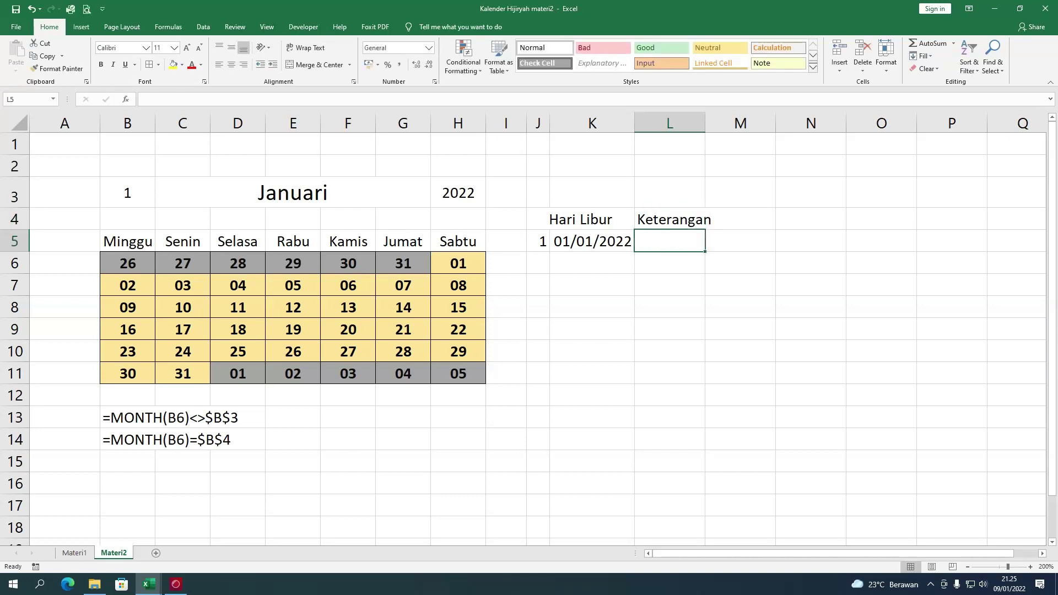
pyautogui.write('T')
pyautogui.write('ahun Baru ')
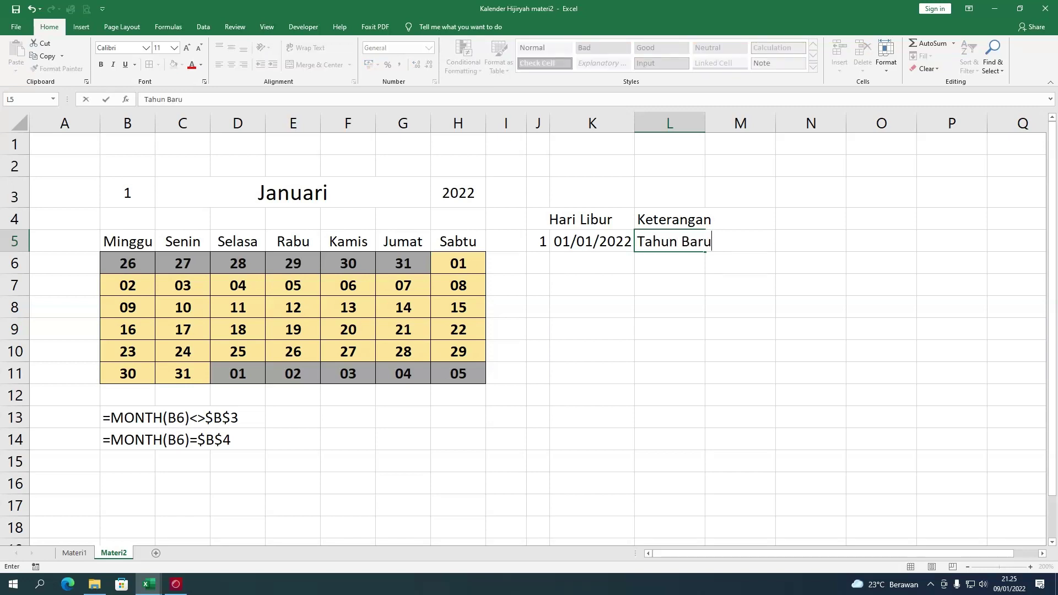
pyautogui.write('Mas')
pyautogui.write('ehi')
pyautogui.write(' 2')
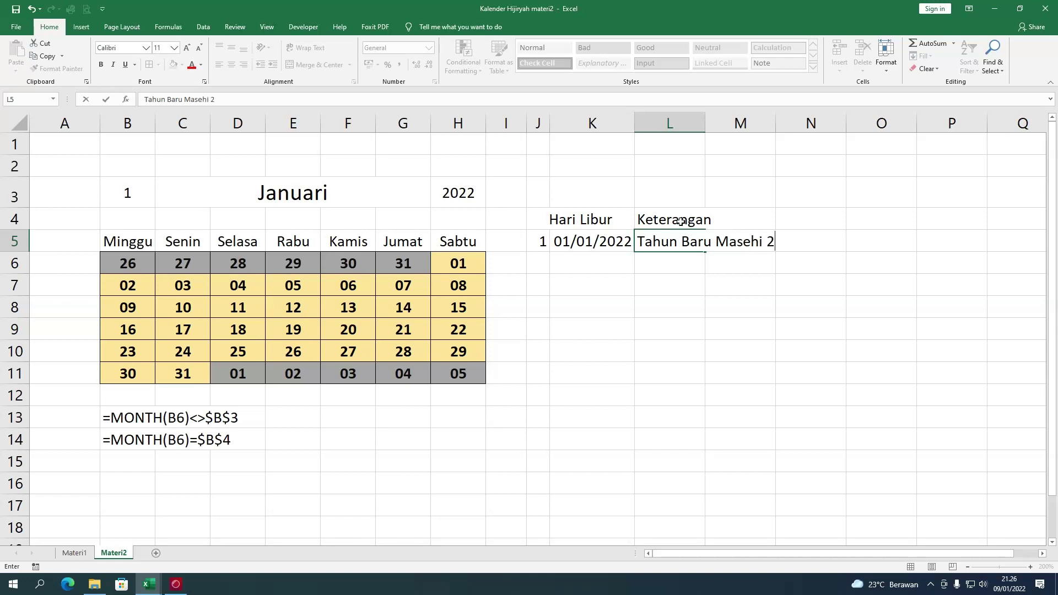
pyautogui.write('022')
pyautogui.press('Return')
# Step: Change L5 to read ': Tahun Baru Masehi 2022' with a leading colon
pyautogui.click(655, 243)
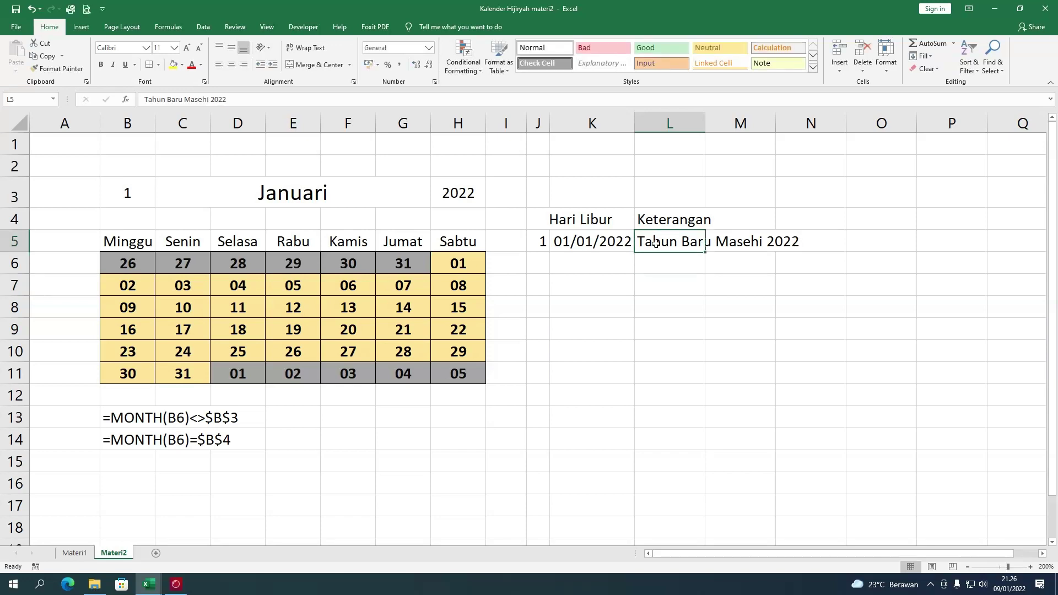
pyautogui.write('2022')
pyautogui.click(145, 100)
pyautogui.write('=')
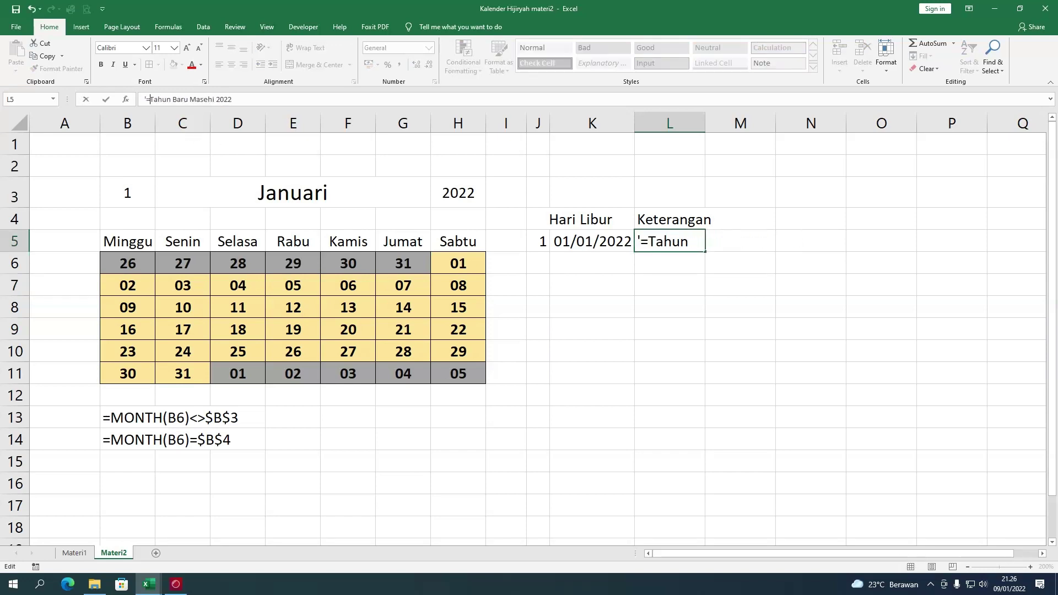
pyautogui.press('Return')
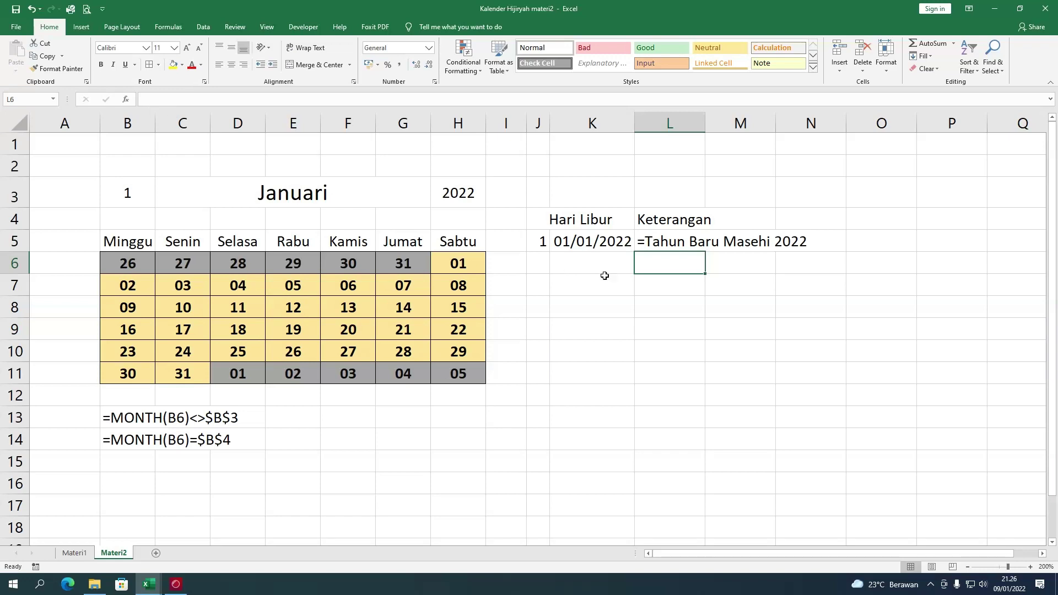
pyautogui.click(644, 245)
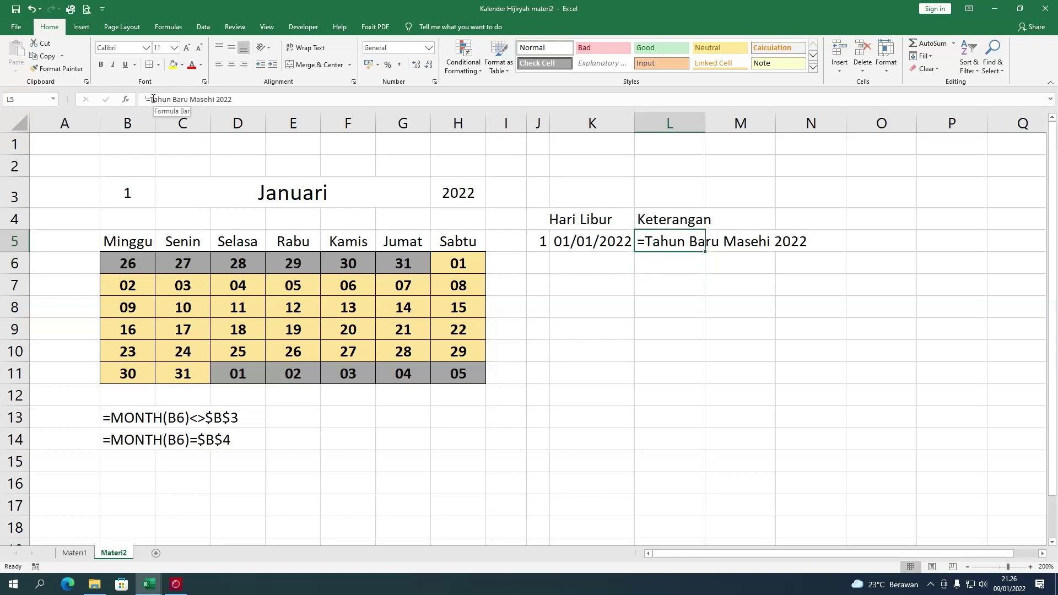
pyautogui.click(142, 100)
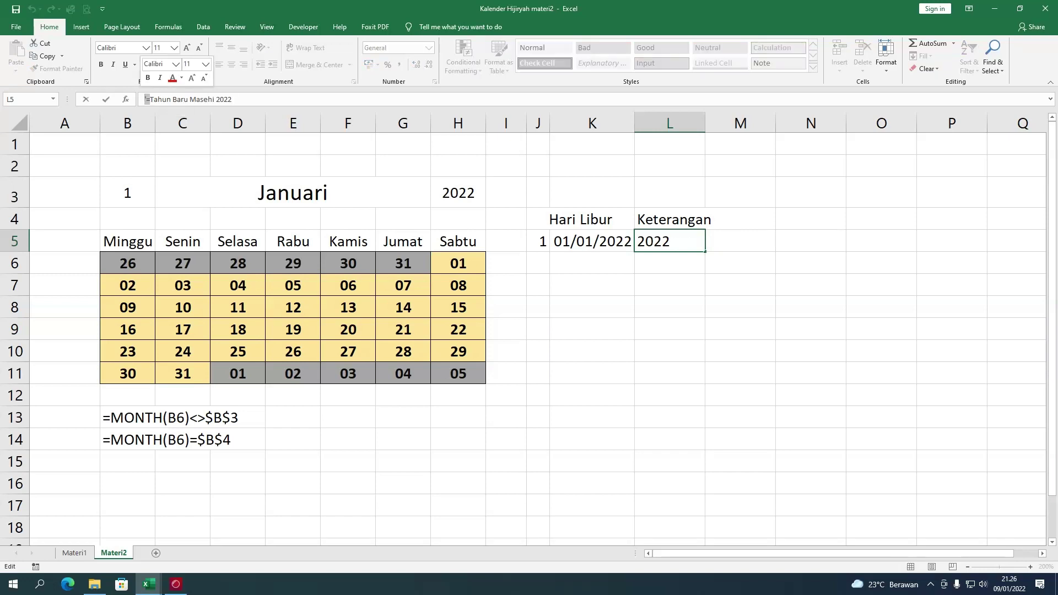
pyautogui.press('Delete')
pyautogui.write(':')
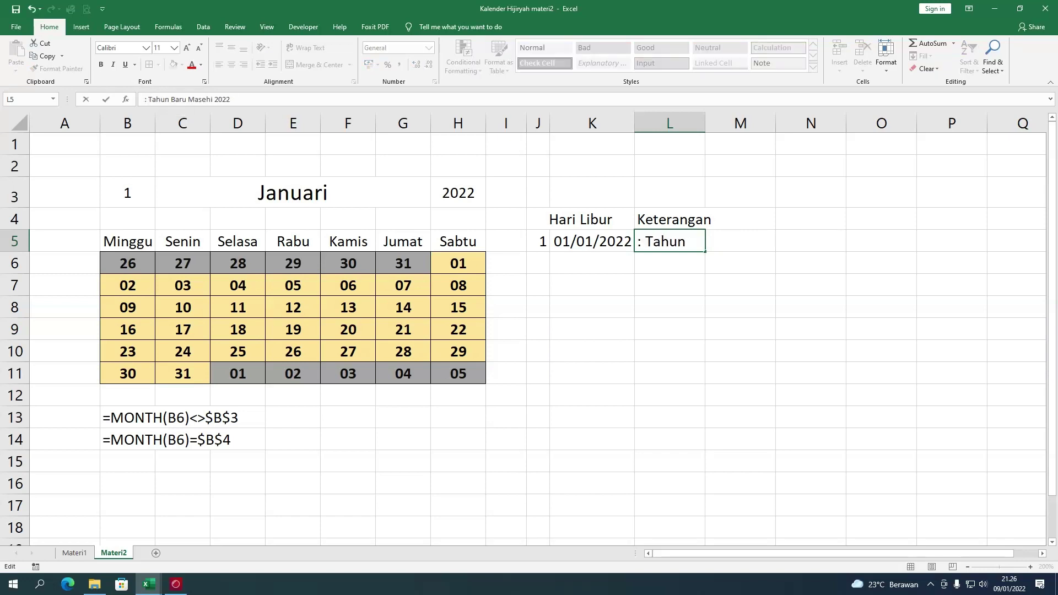
pyautogui.press('Return')
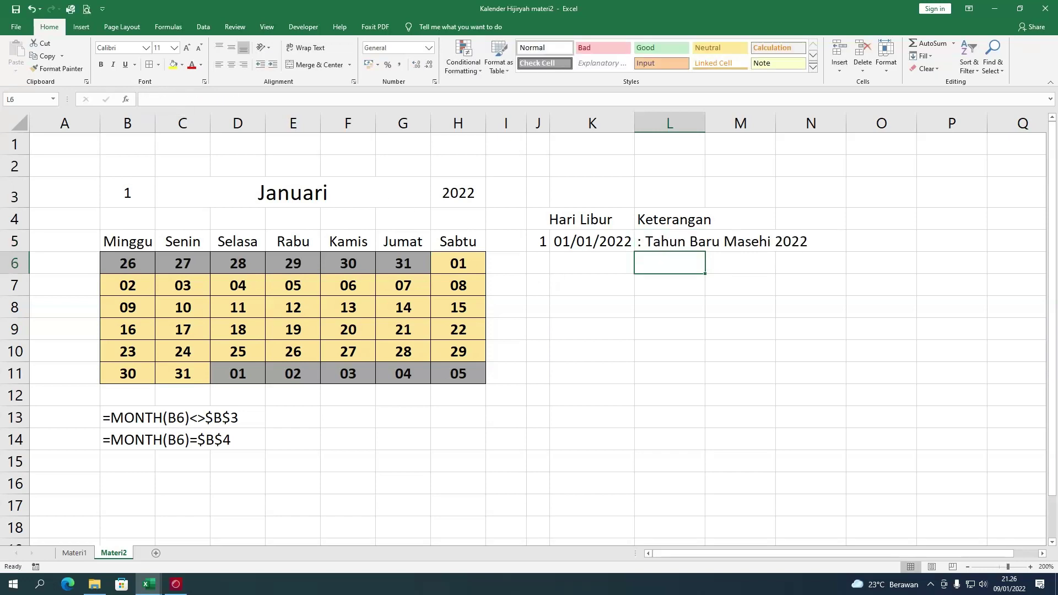
# Step: Number the next holiday 2 in J6 and select the holiday date cells in column K
pyautogui.click(544, 263)
pyautogui.write('2')
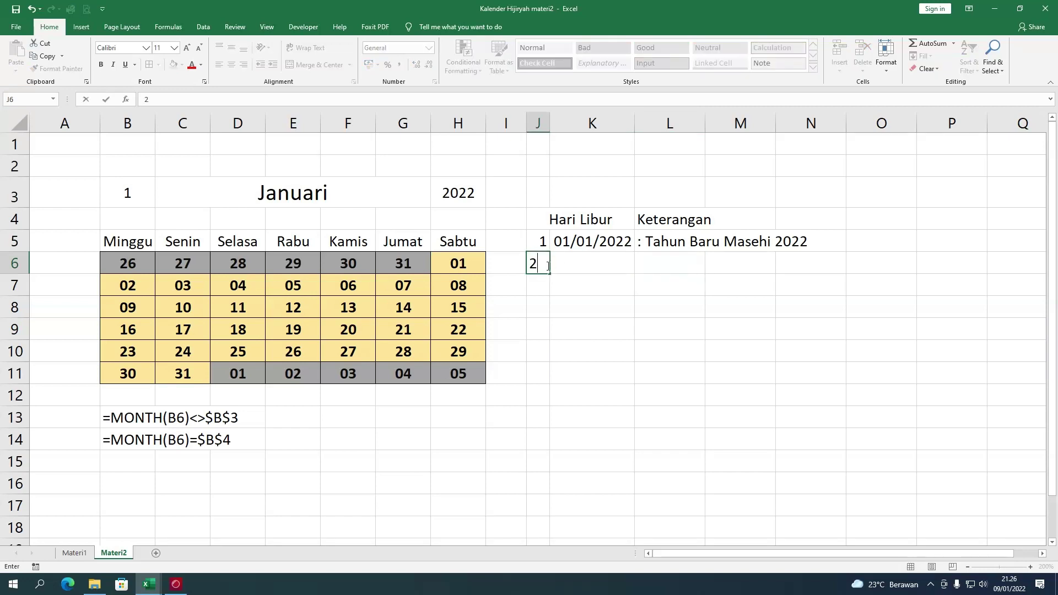
pyautogui.click(560, 266)
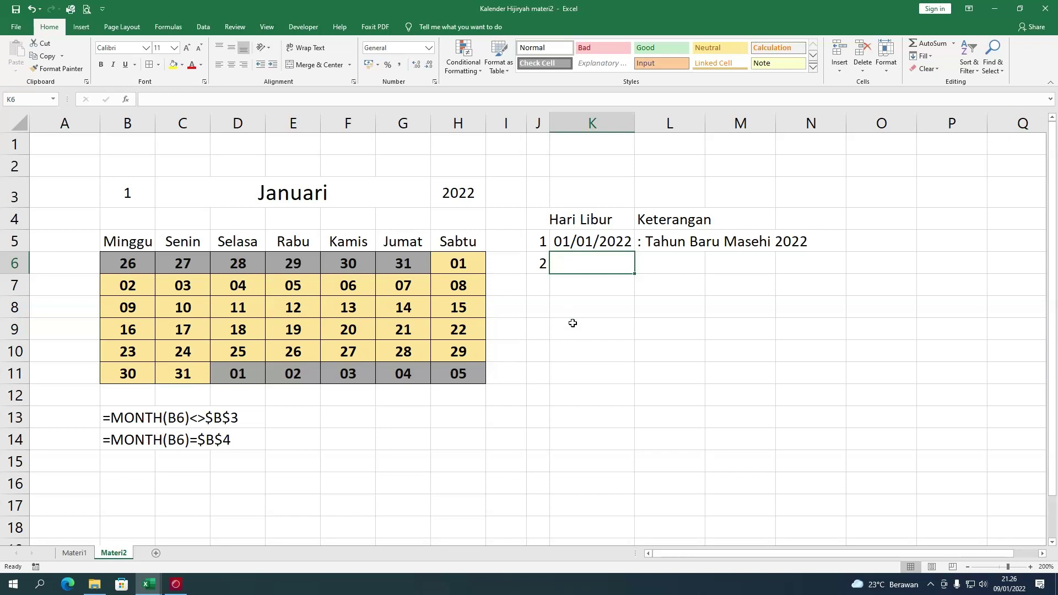
pyautogui.moveTo(584, 243); pyautogui.dragTo(590, 373)
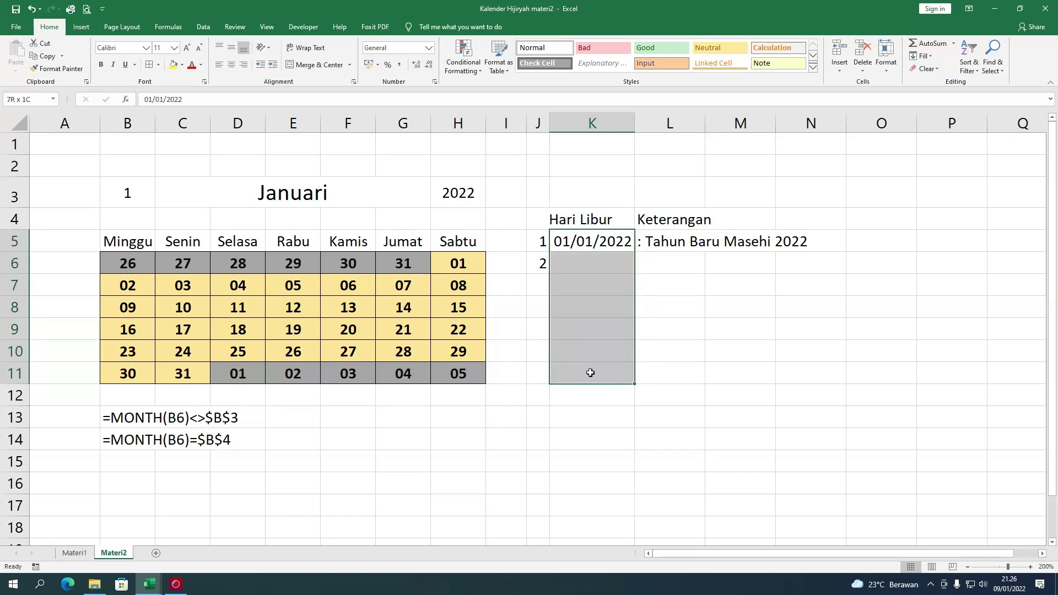
pyautogui.click(599, 307)
pyautogui.click(590, 263)
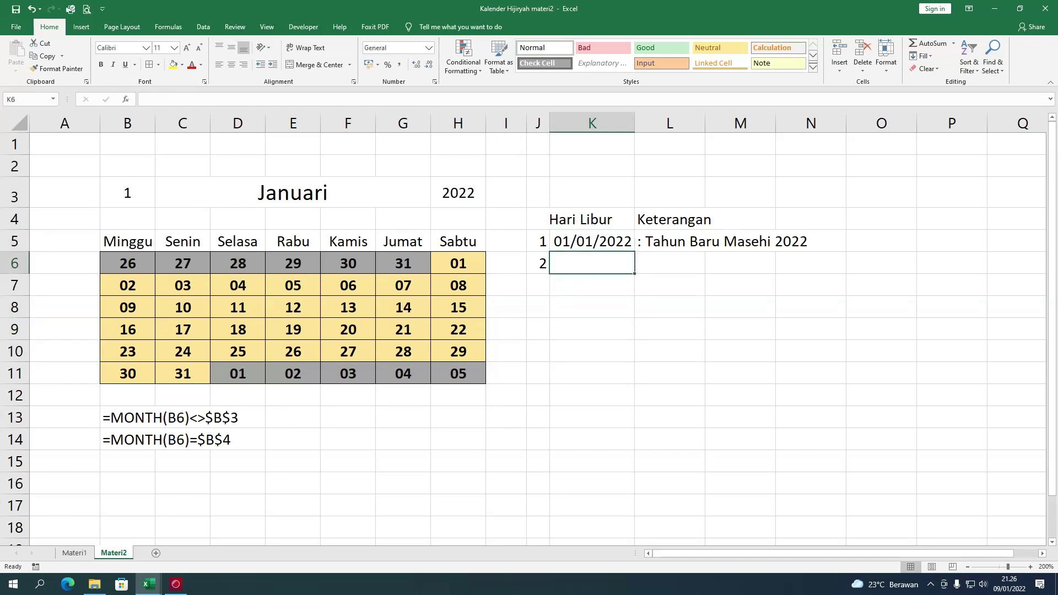
# Step: Select the date grid B6:H11 and open the Conditional Formatting Rules Manager
pyautogui.click(575, 247)
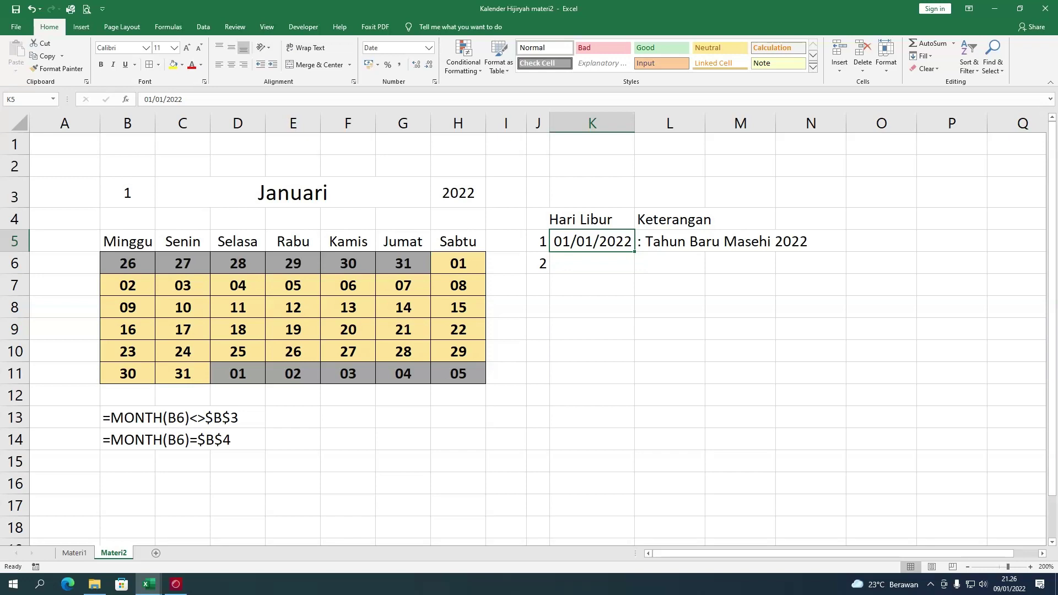
pyautogui.moveTo(135, 275); pyautogui.dragTo(120, 374)
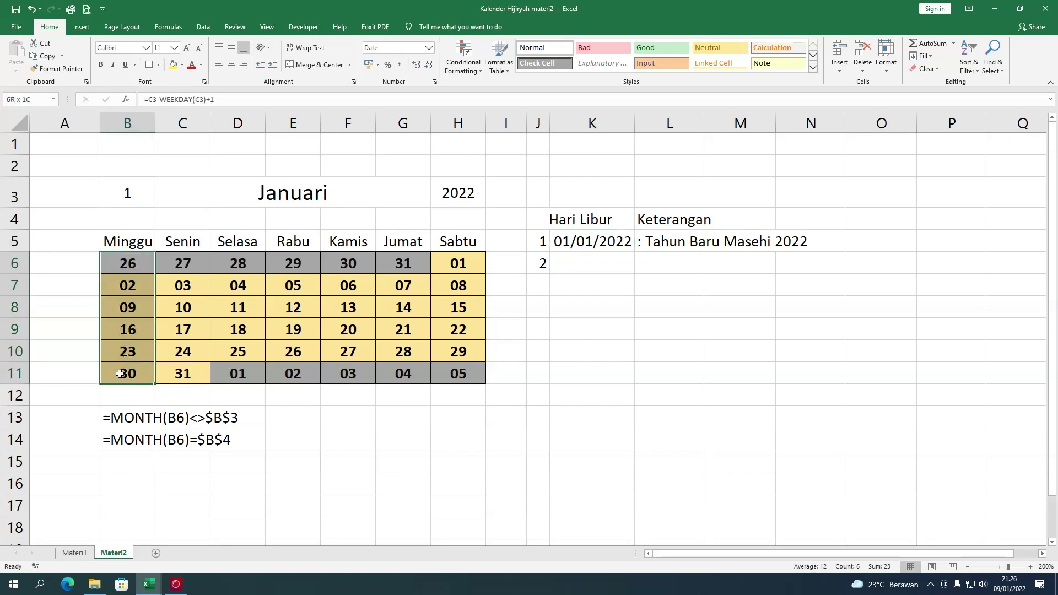
pyautogui.click(283, 330)
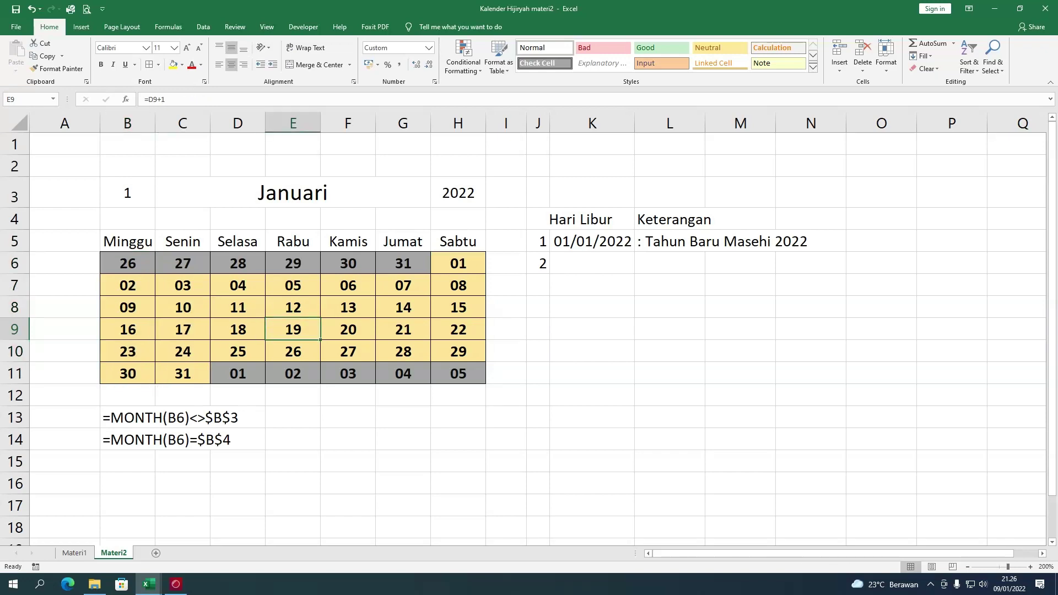
pyautogui.moveTo(134, 264)
pyautogui.mouseDown()
pyautogui.moveTo(446, 264)
pyautogui.moveTo(453, 368)
pyautogui.mouseUp()
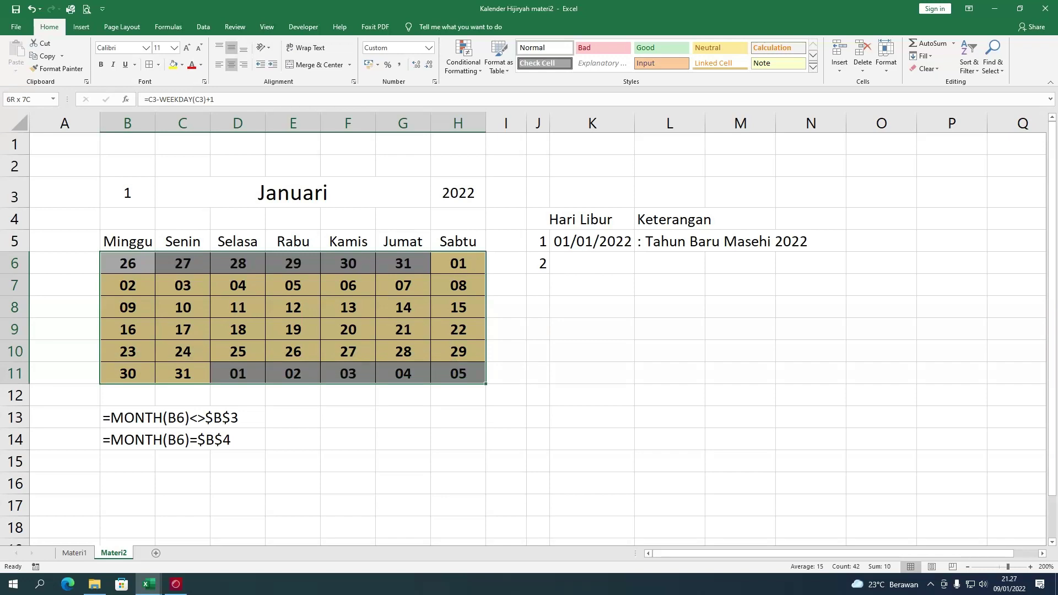
pyautogui.click(477, 70)
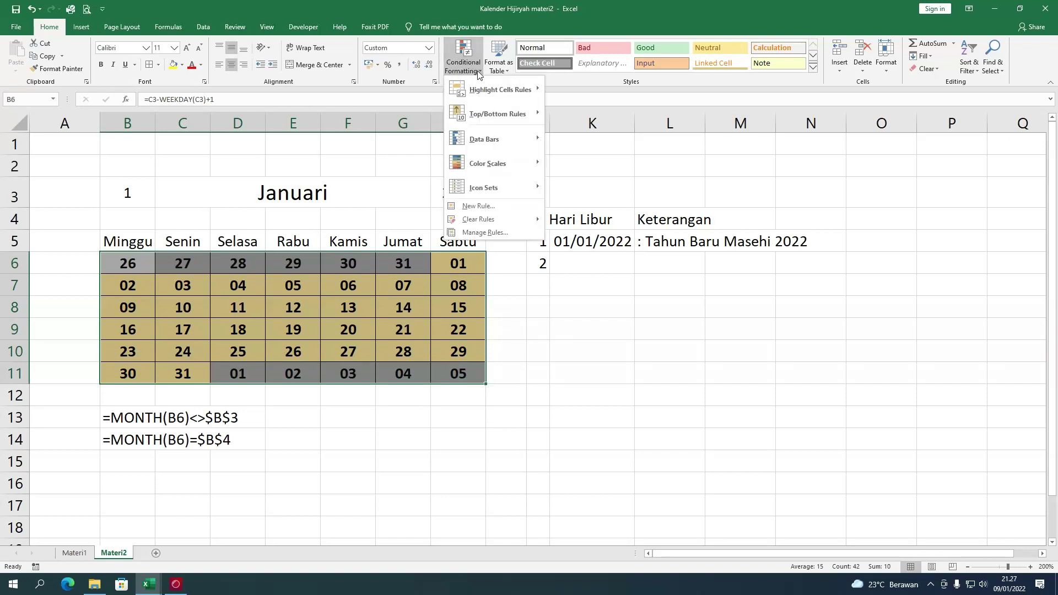
pyautogui.click(502, 233)
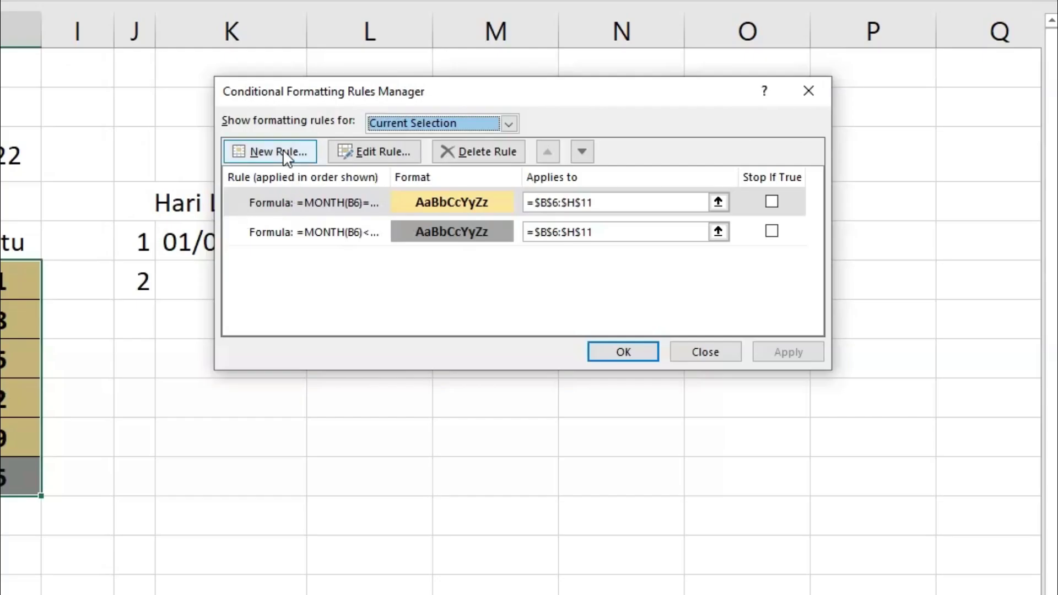
# Step: Start a new formula rule reading =NETWORKDAYS.INTL($B$6;$B$6;11;
pyautogui.click(284, 154)
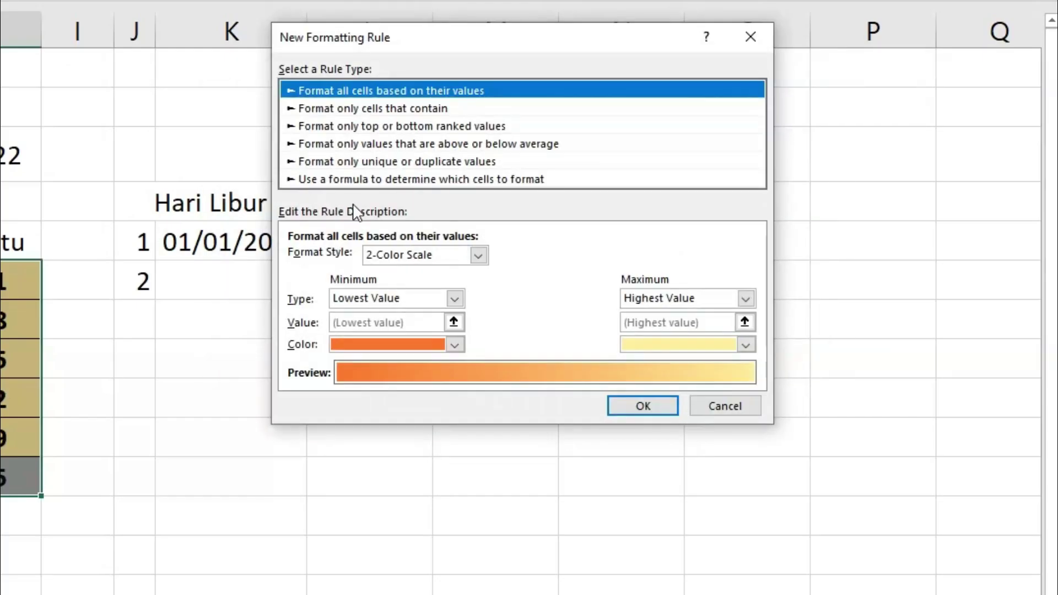
pyautogui.click(379, 180)
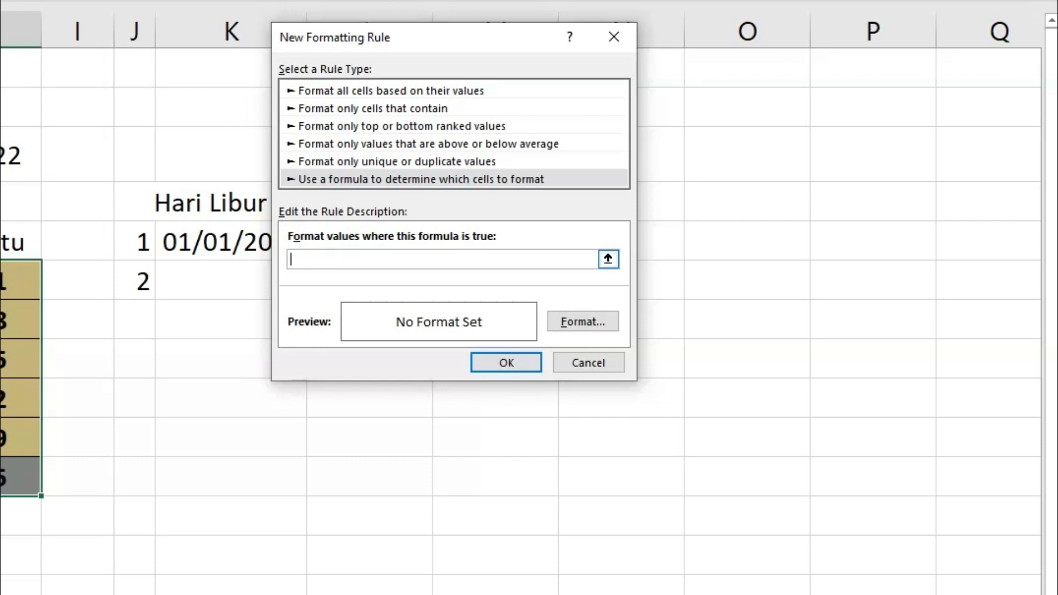
pyautogui.write('NET')
pyautogui.write('WORK')
pyautogui.write('D')
pyautogui.write('AYS.')
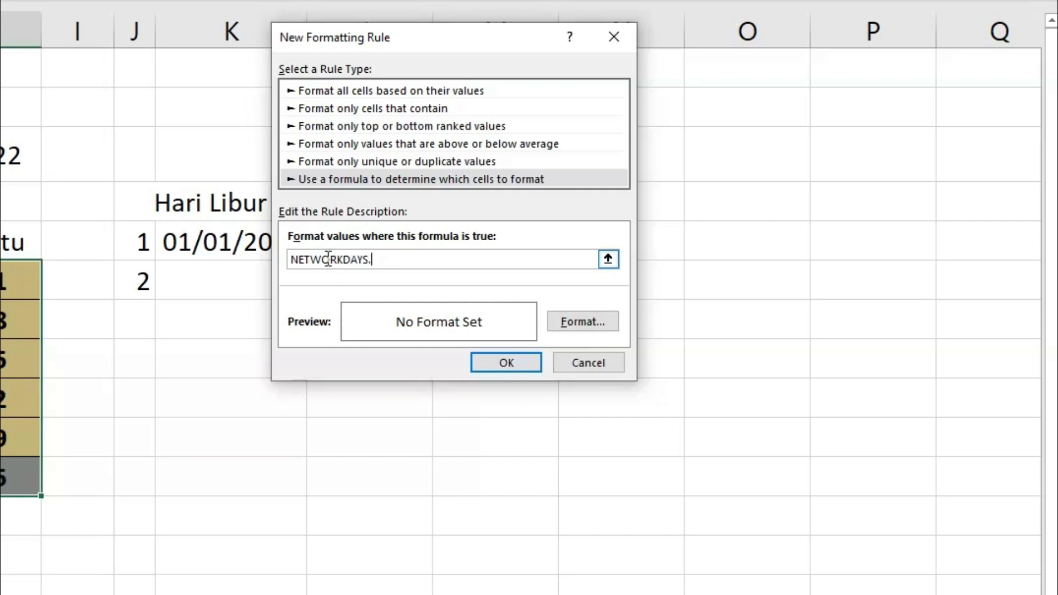
pyautogui.write('INTL')
pyautogui.write('(')
pyautogui.click(291, 259)
pyautogui.write('=')
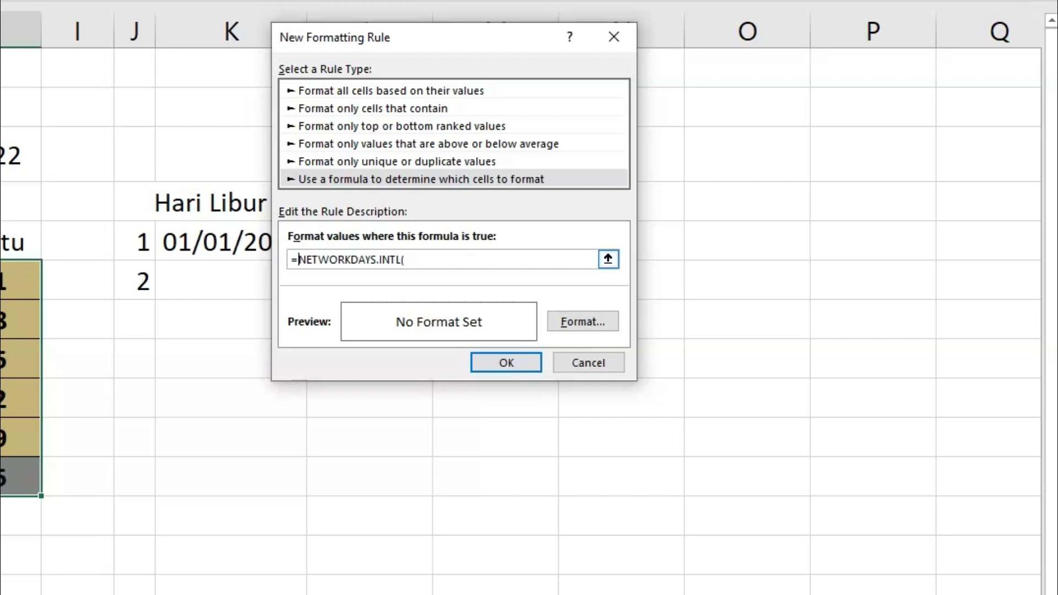
pyautogui.press('End')
pyautogui.write('$B$6;')
pyautogui.write('$B$6;')
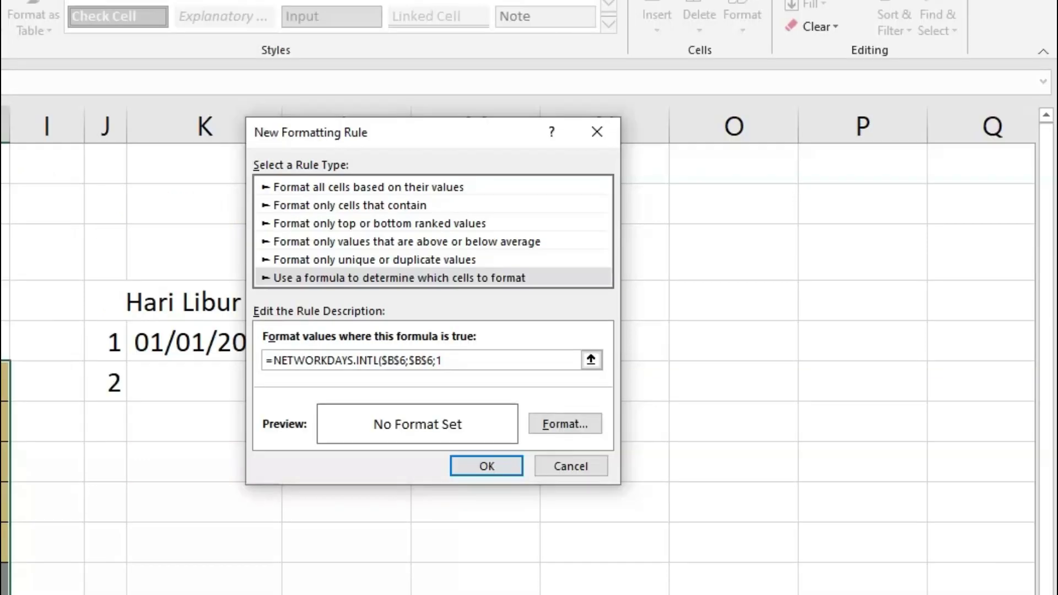
pyautogui.write('1')
pyautogui.write('1;')
pyautogui.moveTo(407, 137); pyautogui.dragTo(613, 140)
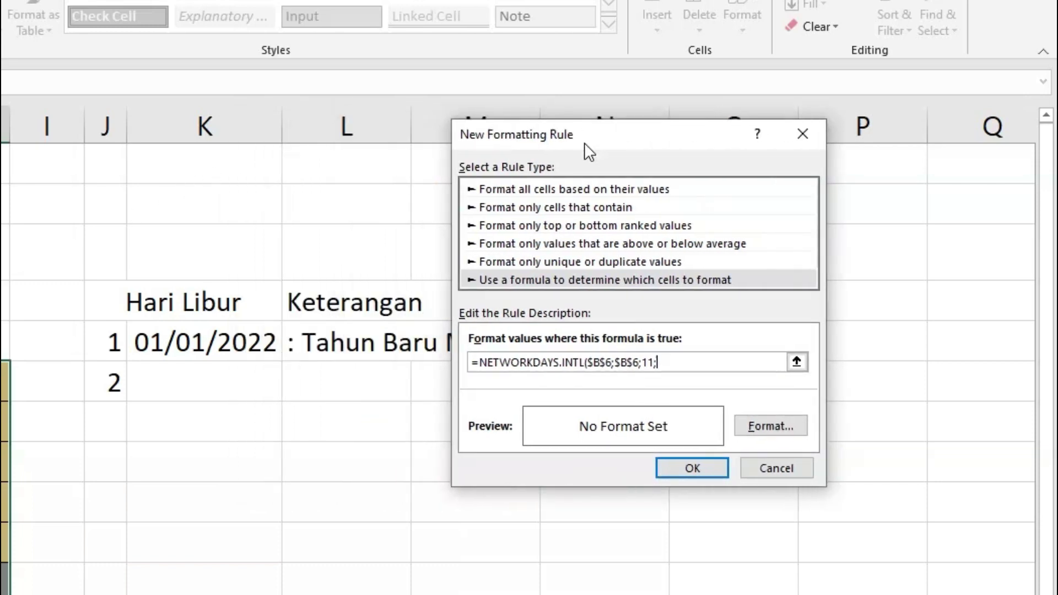
# Step: Complete the formula as =NETWORKDAYS.INTL(B6;B6;11;$K$5:$K$11)=0 with relative B6 references
pyautogui.moveTo(204, 342); pyautogui.dragTo(201, 593)
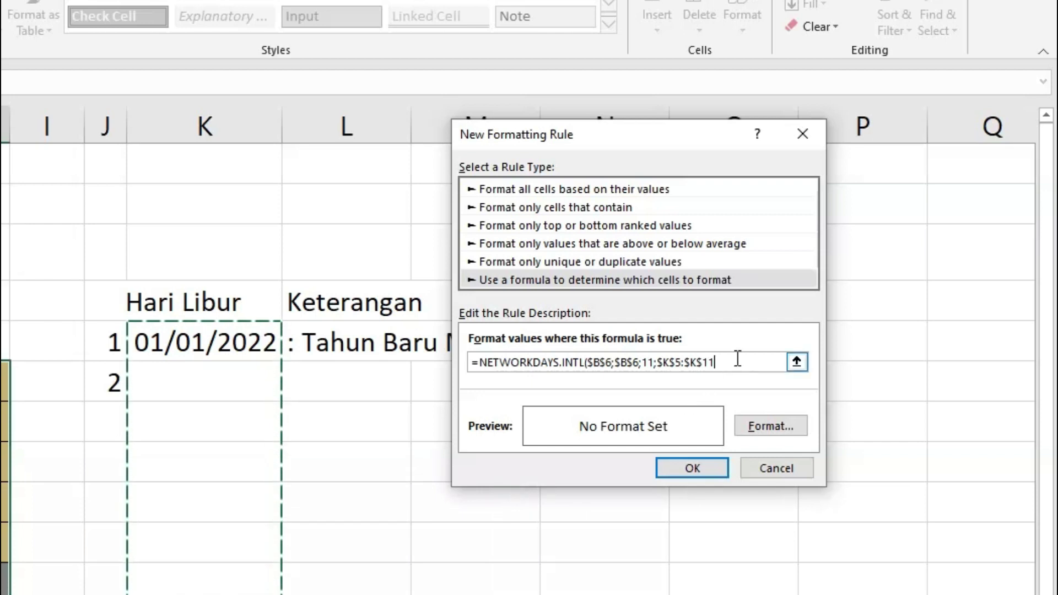
pyautogui.write(')')
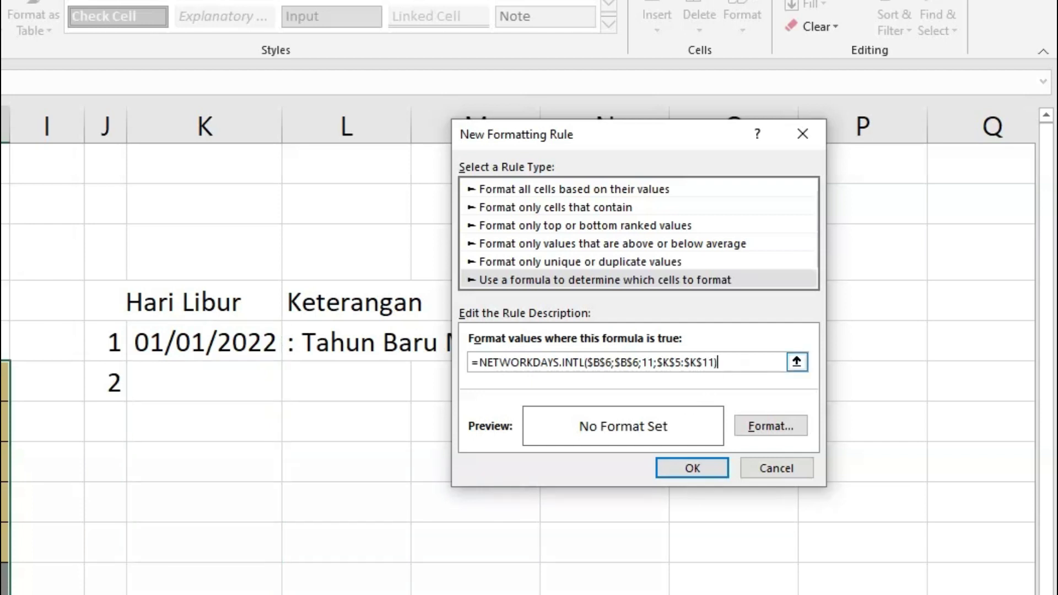
pyautogui.write('=')
pyautogui.write('0')
pyautogui.click(593, 362)
pyautogui.click(594, 362)
pyautogui.press('BackSpace')
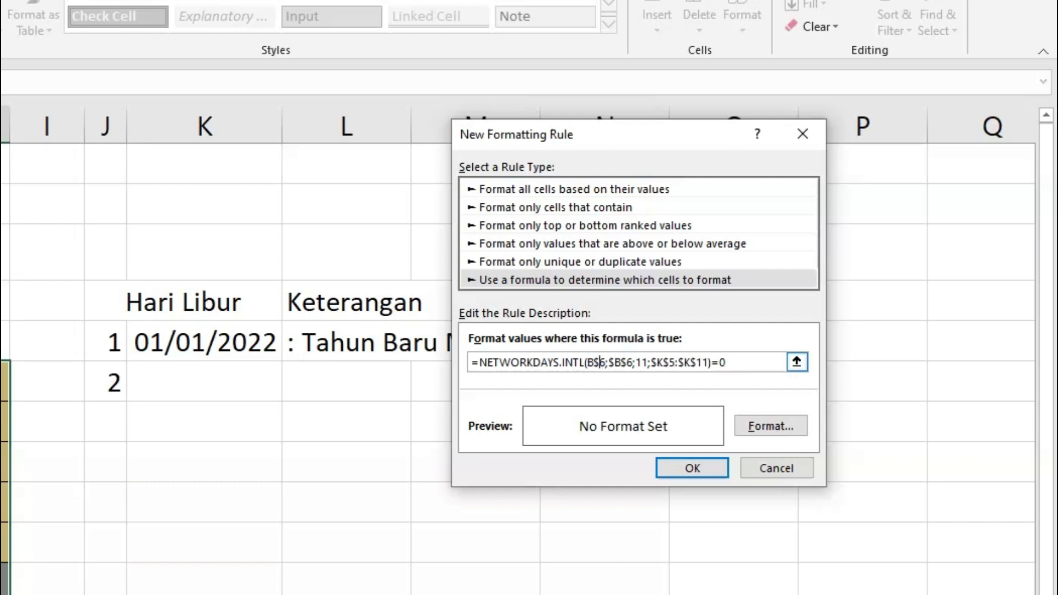
pyautogui.press('BackSpace')
pyautogui.click(614, 362)
pyautogui.press('BackSpace')
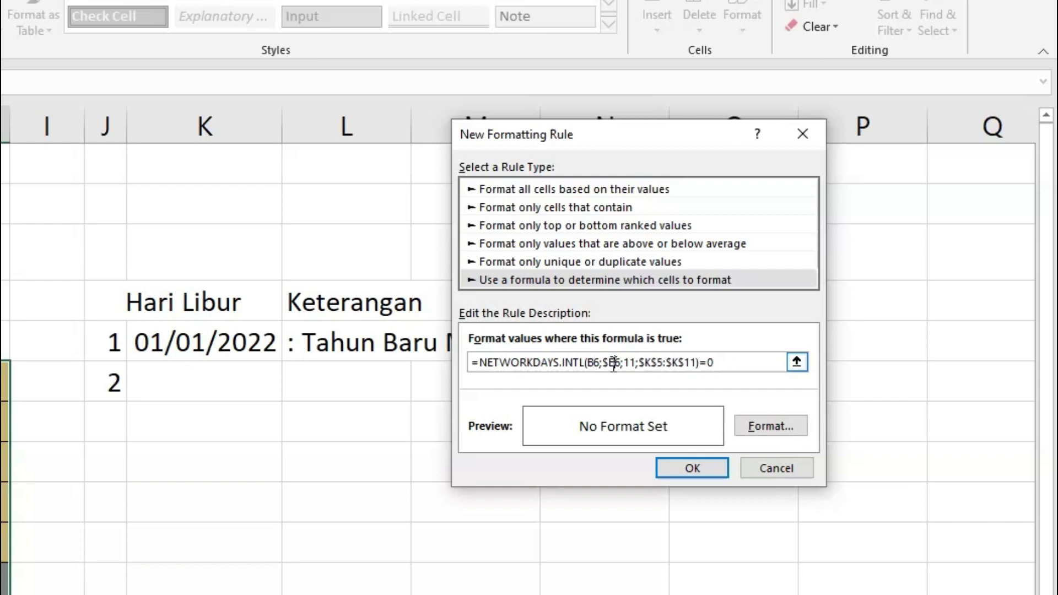
pyautogui.click(608, 362)
pyautogui.press('BackSpace')
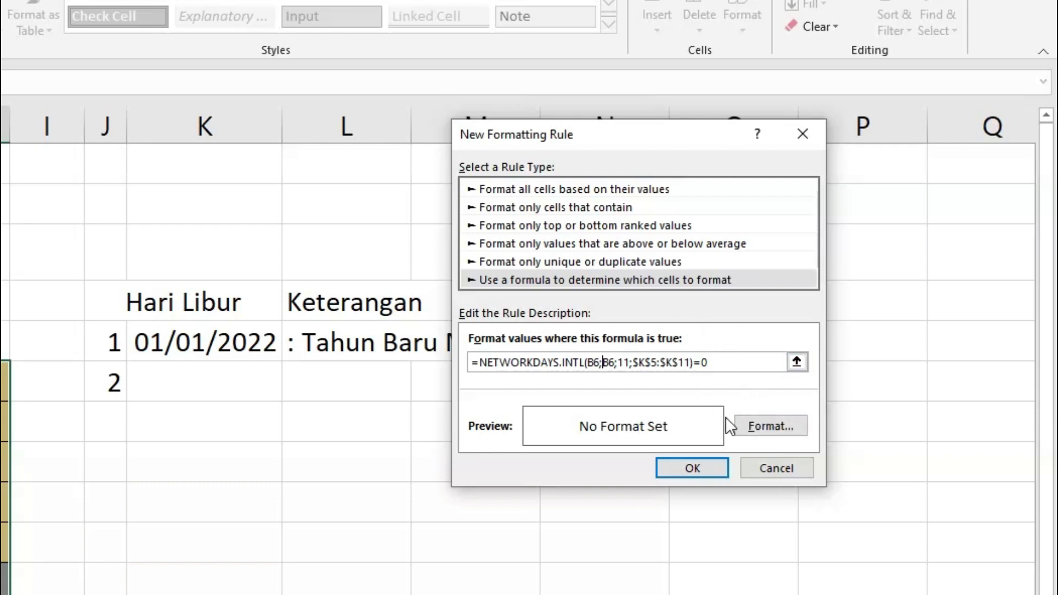
# Step: Set the rule's format to a red fill with white bold text
pyautogui.click(769, 427)
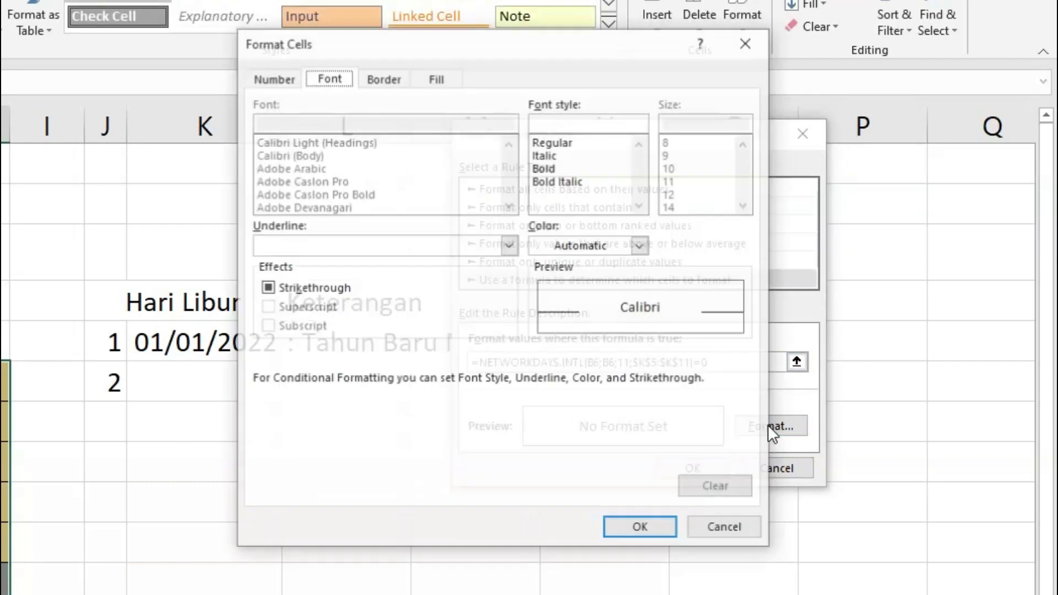
pyautogui.click(437, 79)
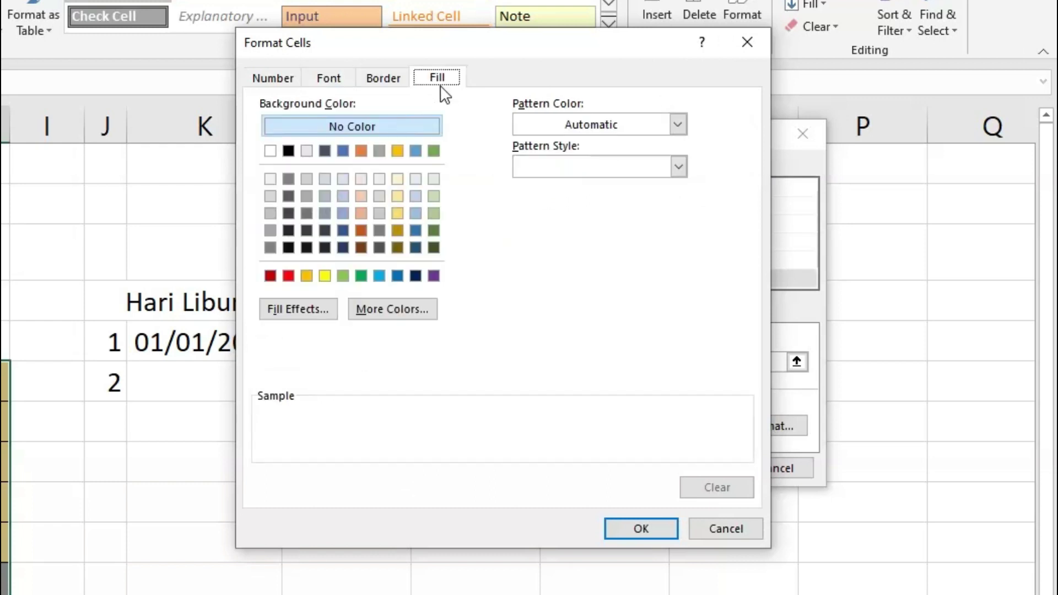
pyautogui.click(288, 276)
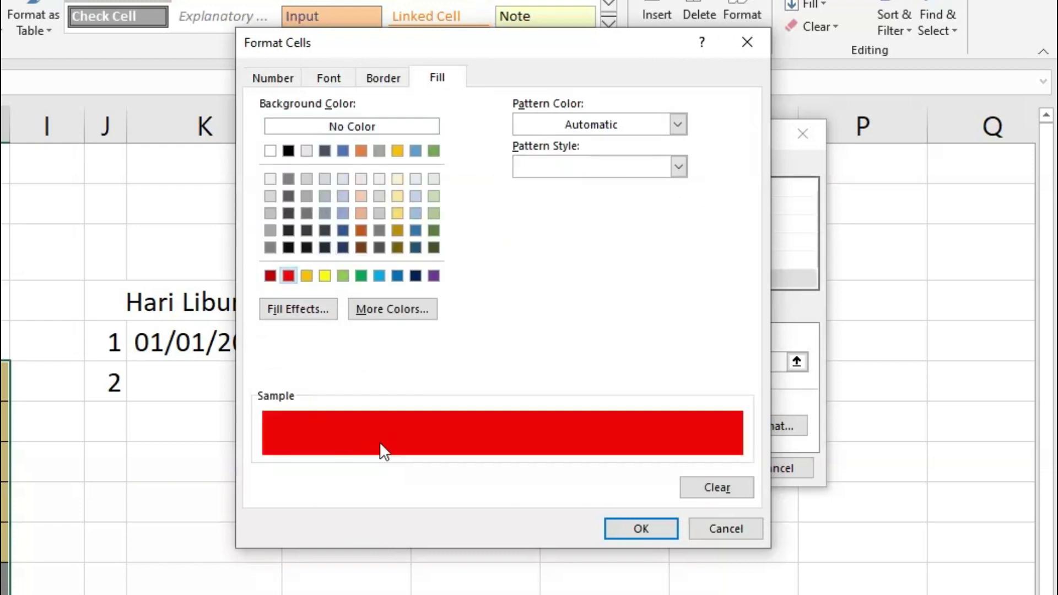
pyautogui.click(335, 77)
pyautogui.click(582, 250)
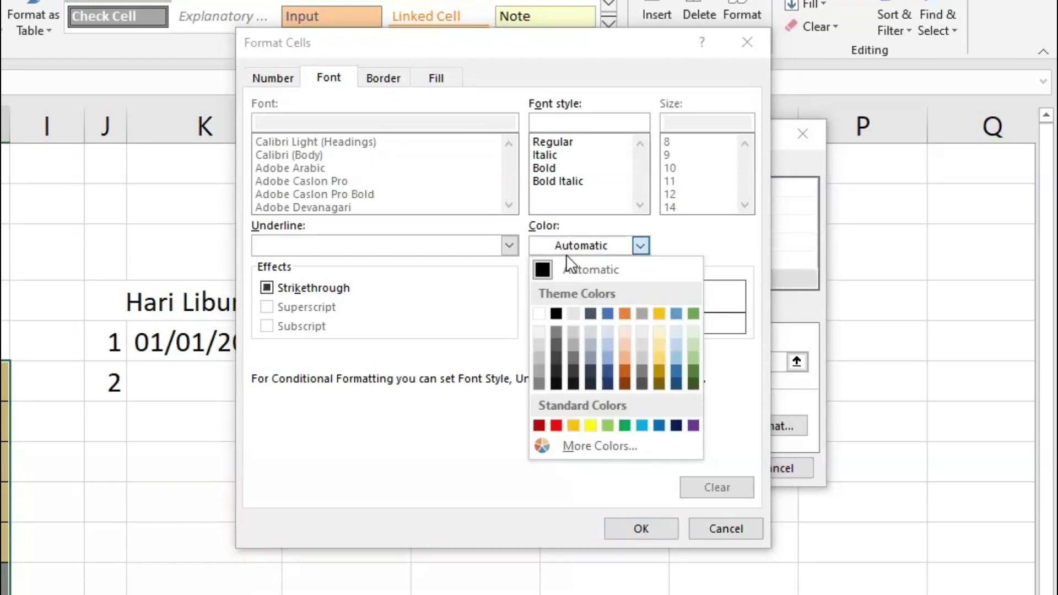
pyautogui.click(533, 315)
pyautogui.click(544, 168)
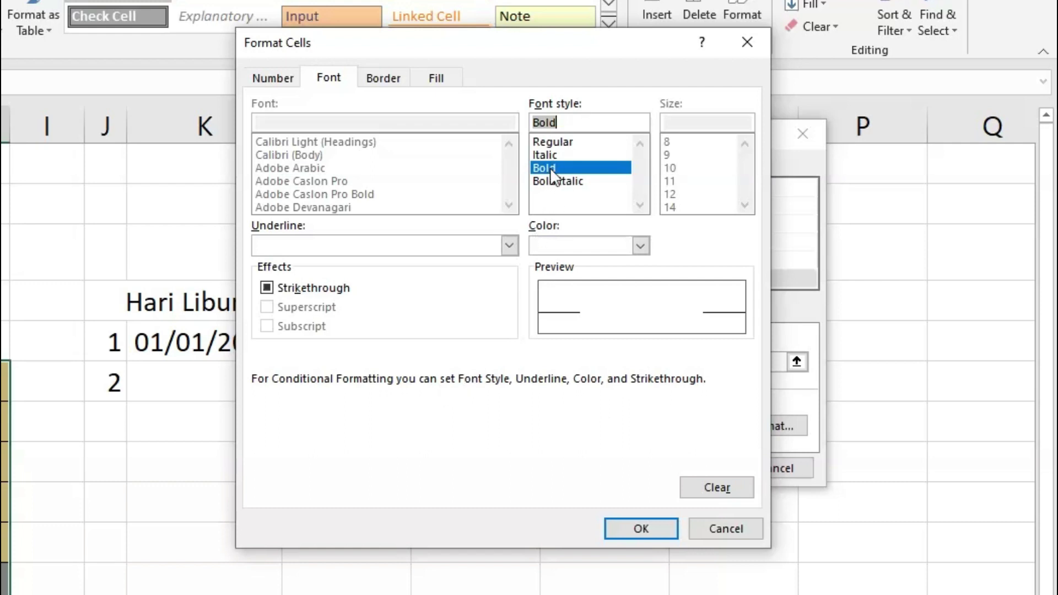
pyautogui.click(437, 77)
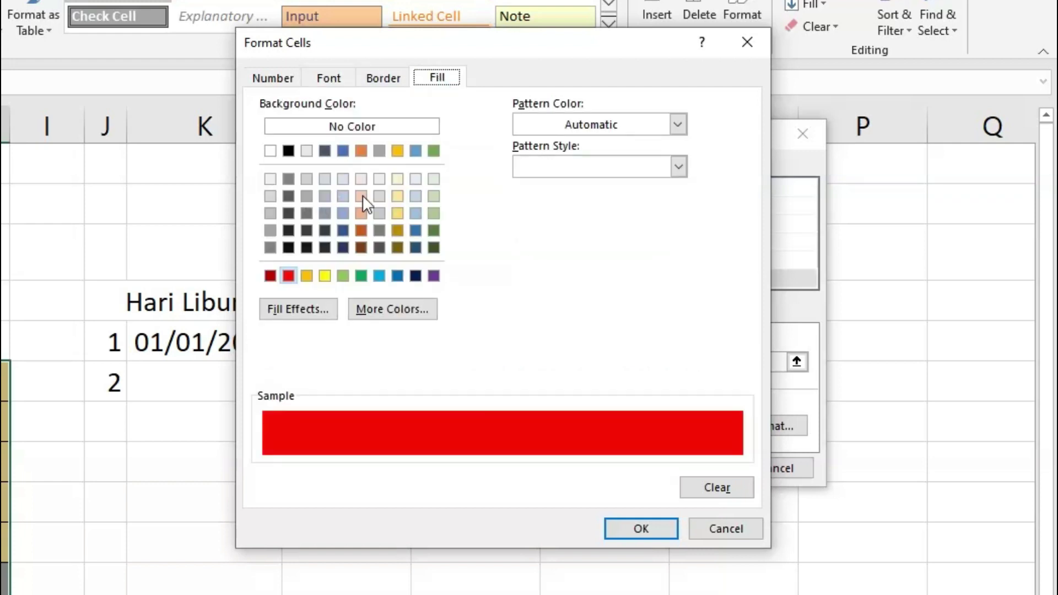
pyautogui.click(639, 530)
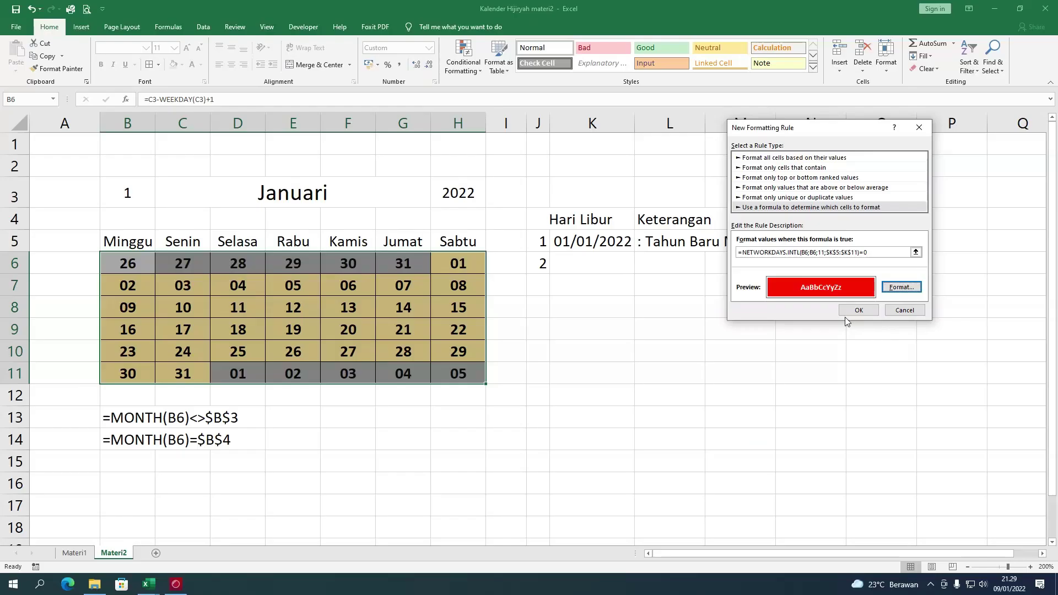
# Step: Confirm the new rule and apply it from the Rules Manager
pyautogui.click(859, 309)
pyautogui.click(811, 302)
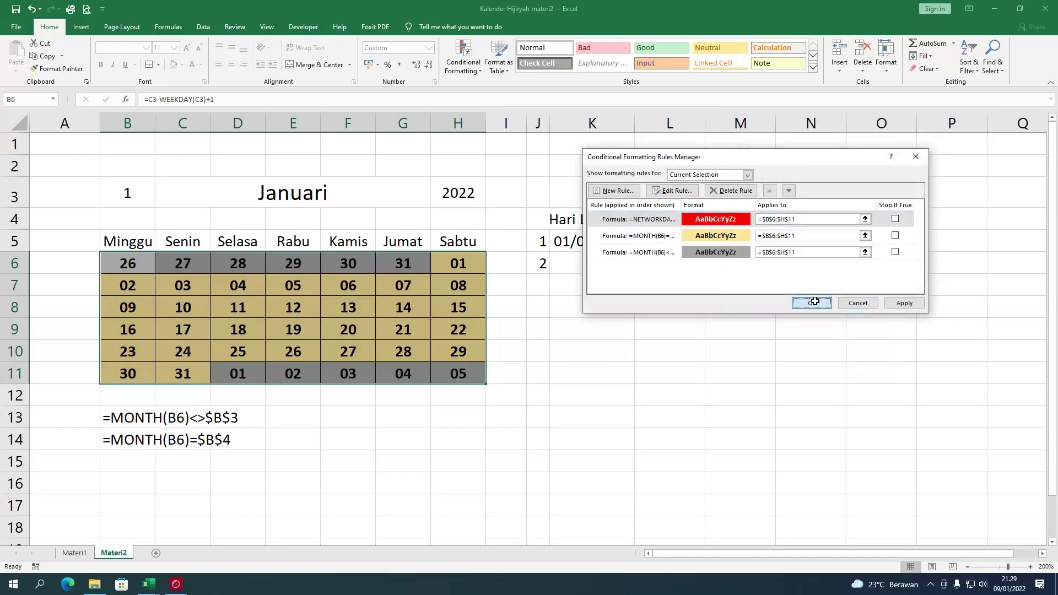
pyautogui.click(592, 347)
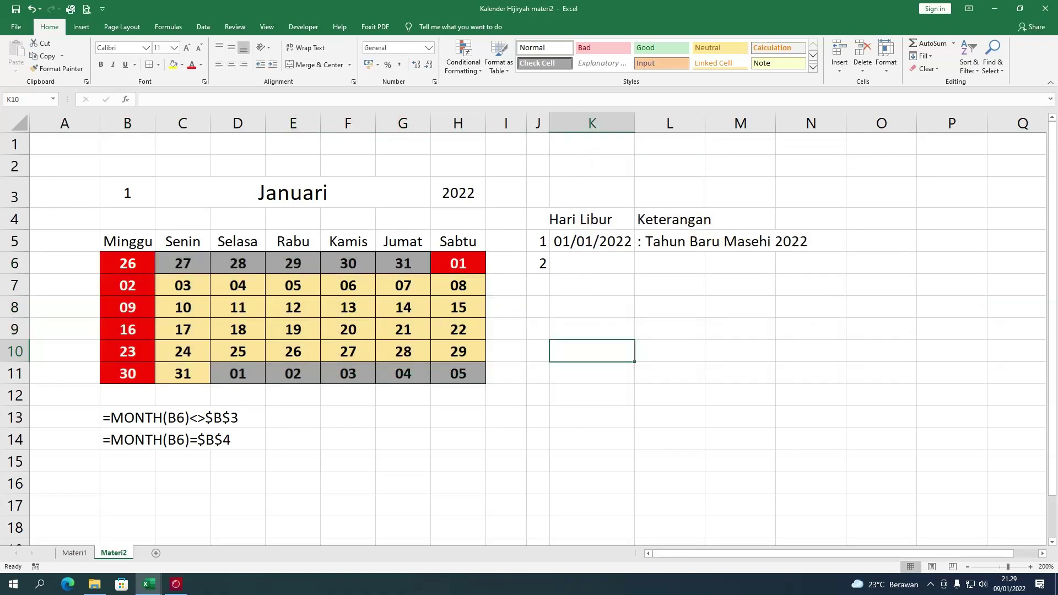
# Step: Enter 12/01/2022 in K6 as the second holiday date
pyautogui.click(604, 271)
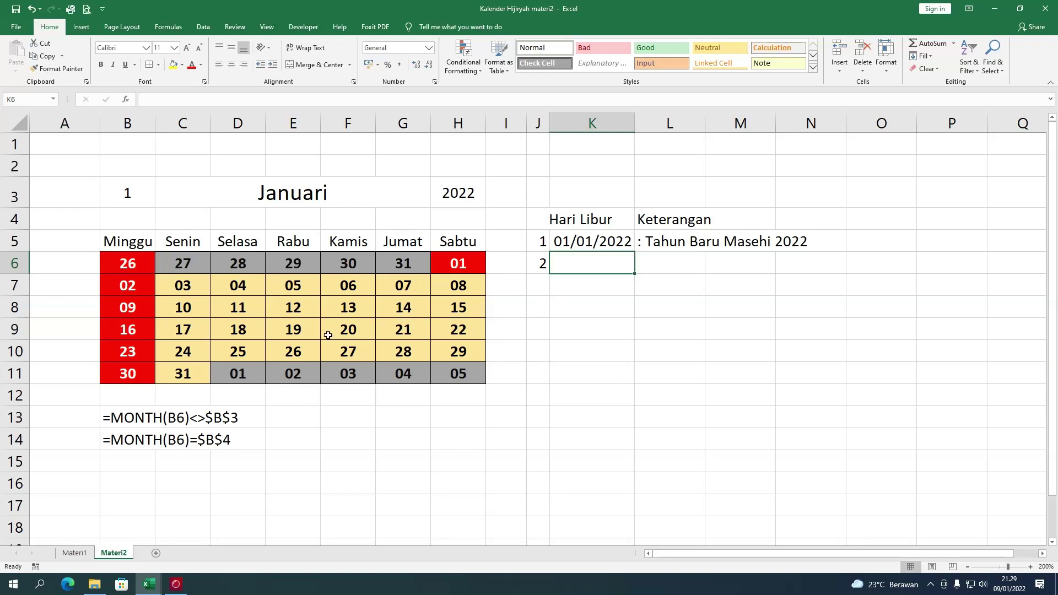
pyautogui.click(306, 310)
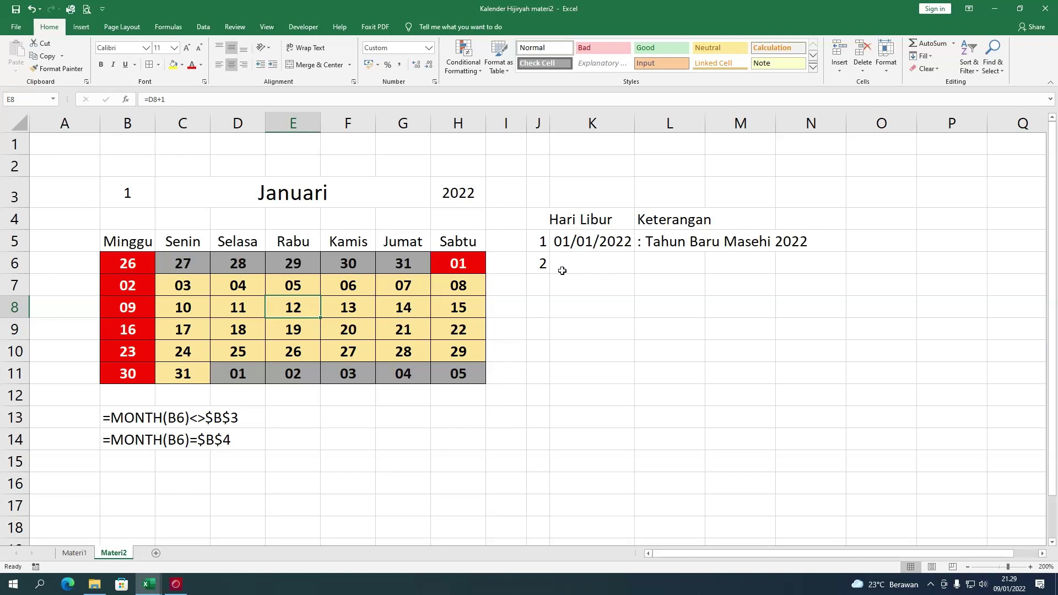
pyautogui.click(592, 263)
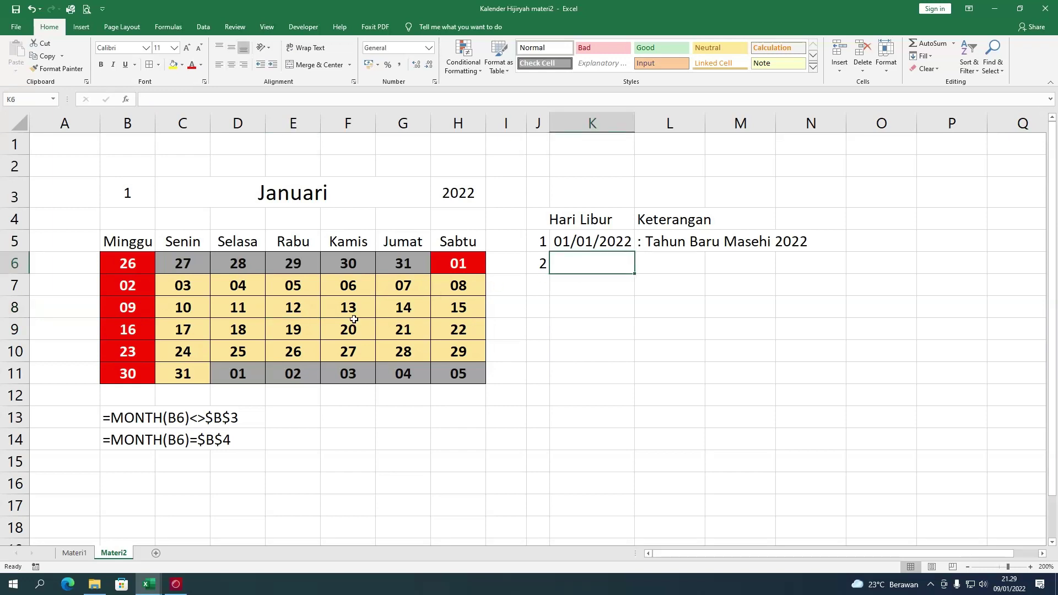
pyautogui.write('1')
pyautogui.write('2/0')
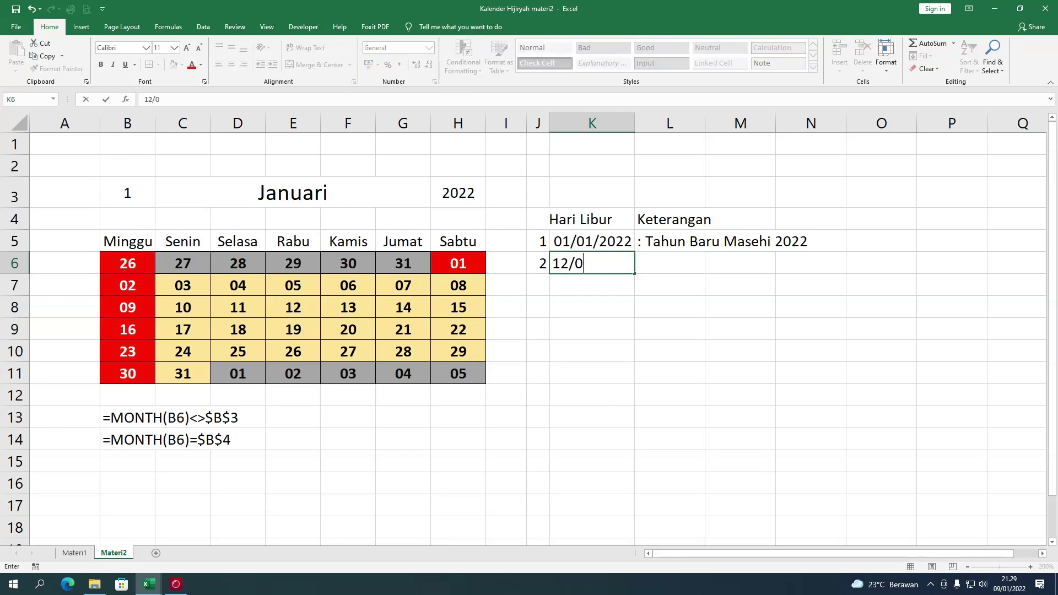
pyautogui.write('1/')
pyautogui.write('2022')
pyautogui.press('Tab')
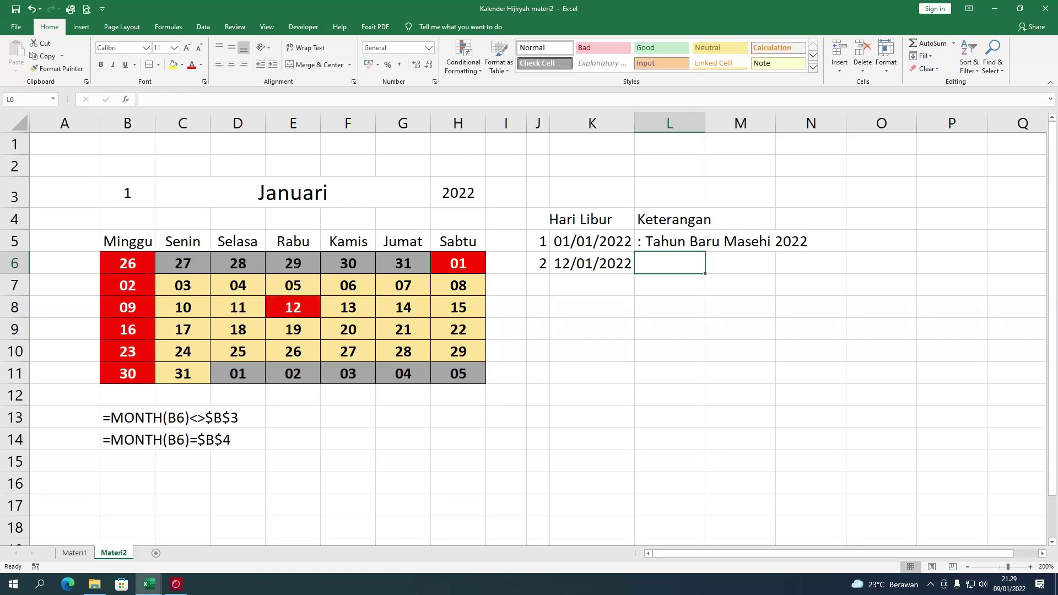
# Step: Note it as ':Contoh Hari Libur1' in L6 and fill down to Libur3 in L8
pyautogui.write(':')
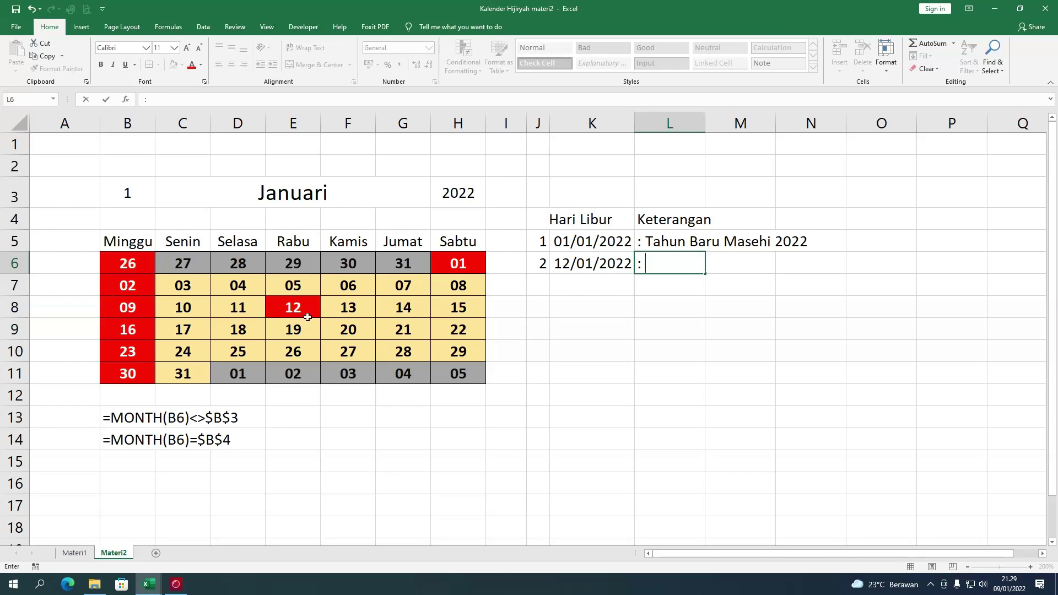
pyautogui.press('BackSpace')
pyautogui.write('Contoh ')
pyautogui.write('Ha')
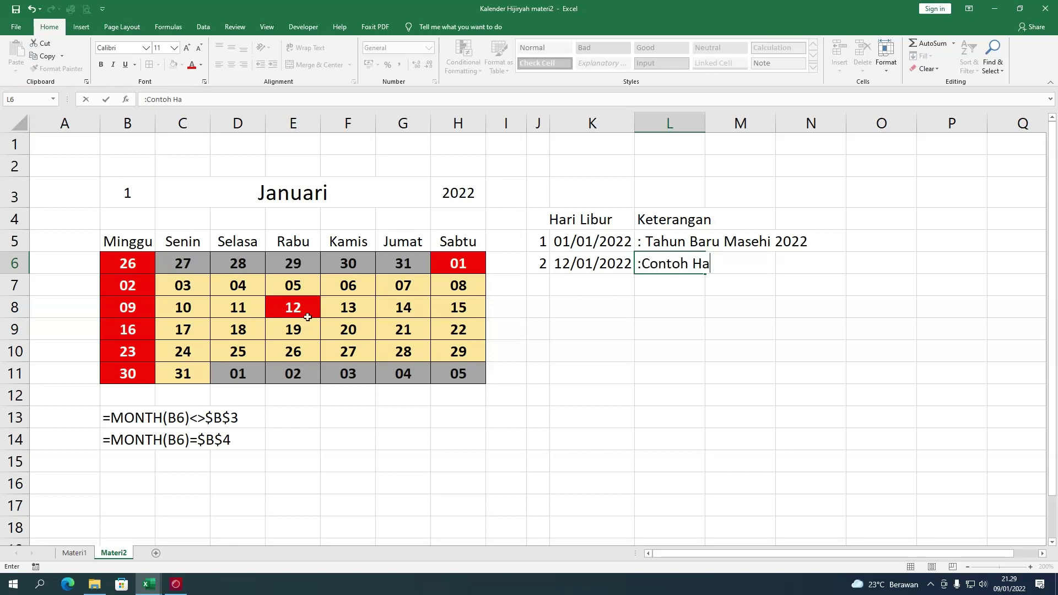
pyautogui.write('ri ')
pyautogui.write('Libur')
pyautogui.write('1')
pyautogui.click(620, 304)
pyautogui.click(686, 263)
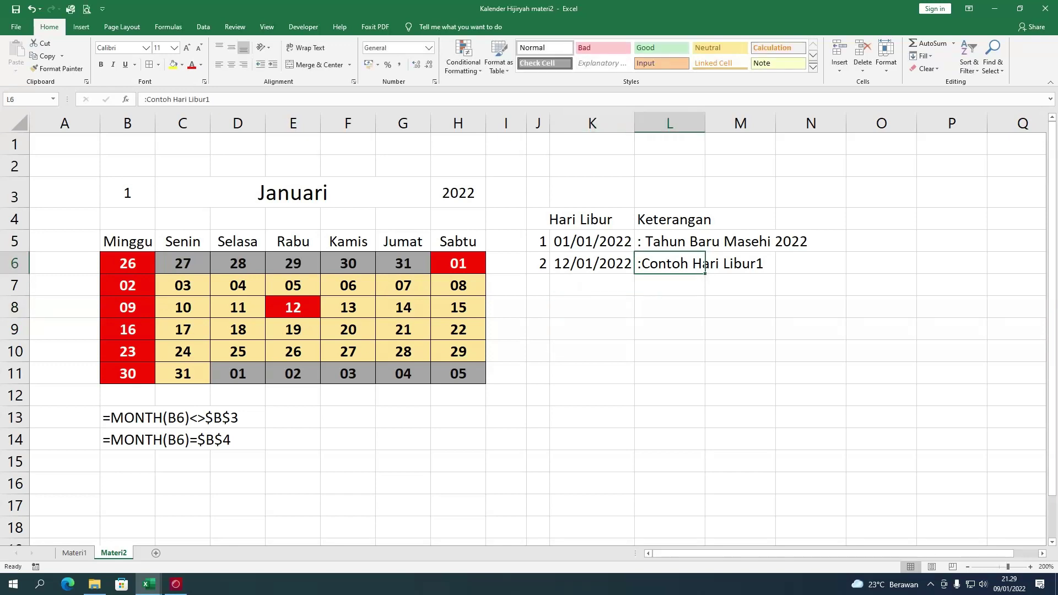
pyautogui.moveTo(705, 274); pyautogui.dragTo(660, 309)
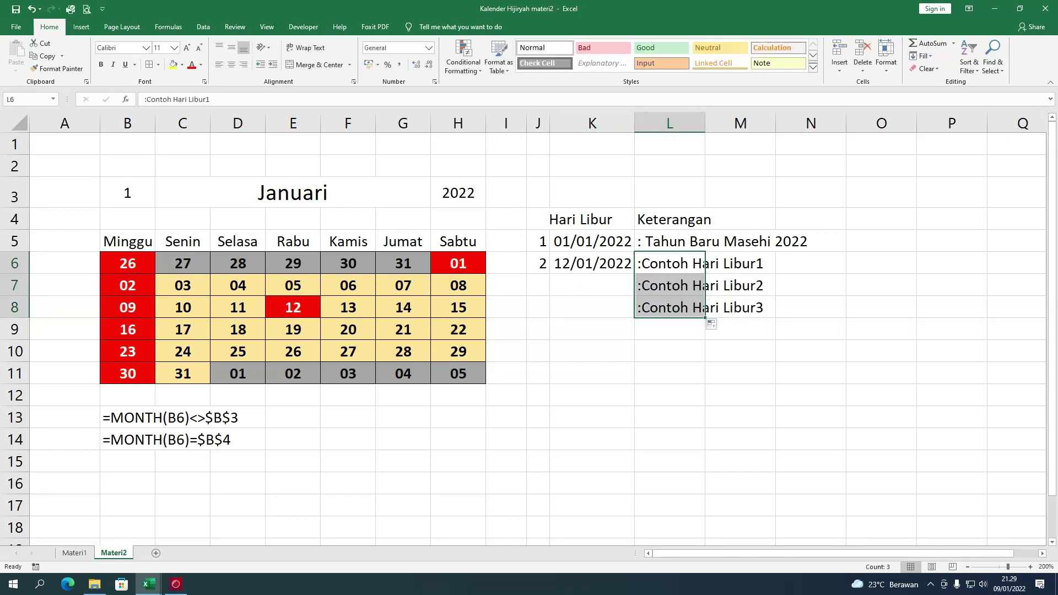
pyautogui.click(599, 289)
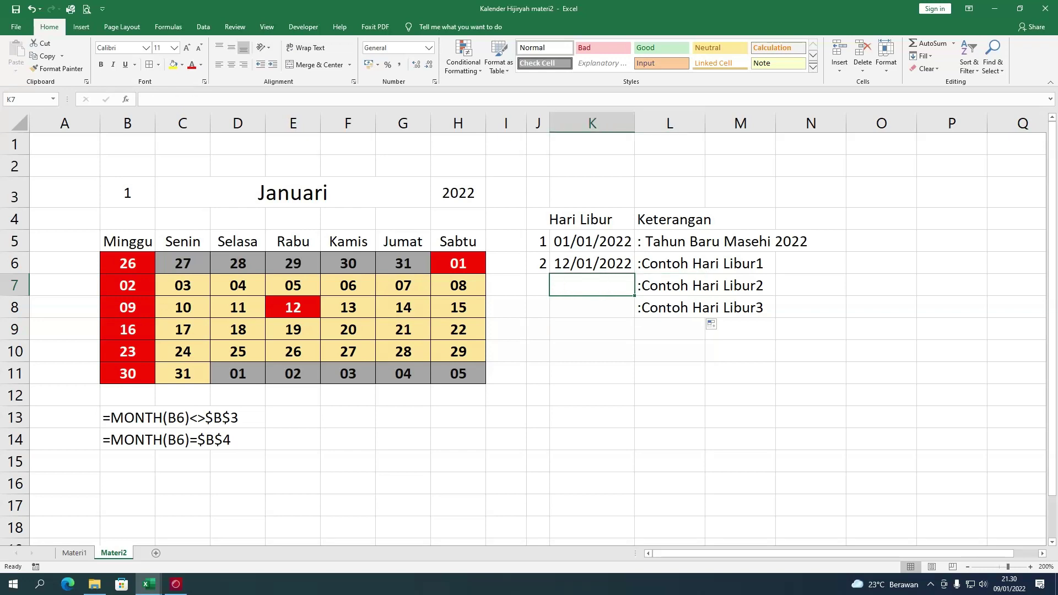
# Step: Extend the holiday numbers in column J to 4 and enter 27/01/2022 in K7
pyautogui.moveTo(543, 243); pyautogui.dragTo(550, 315)
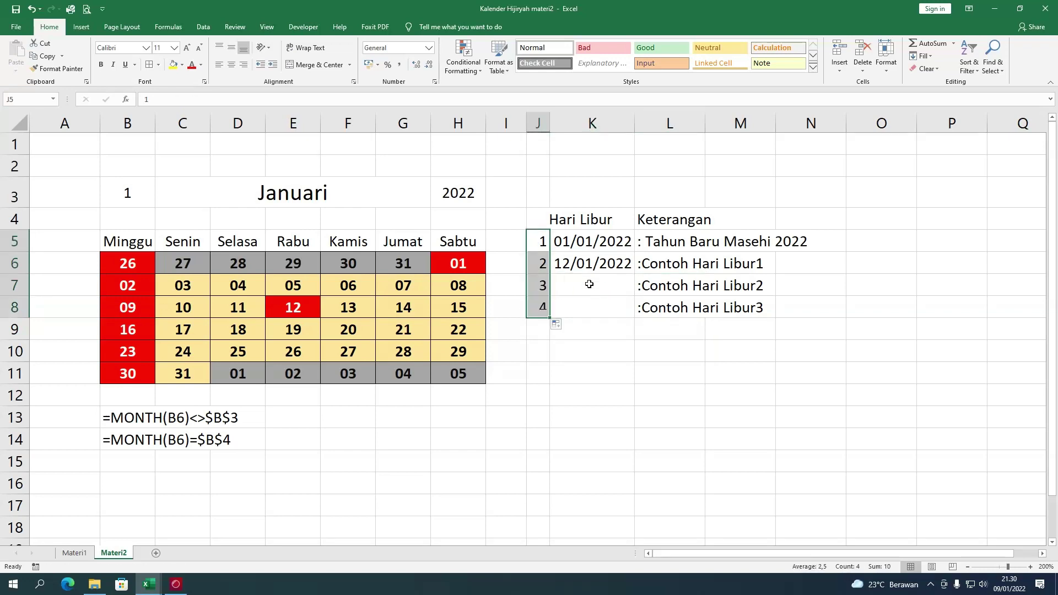
pyautogui.click(590, 283)
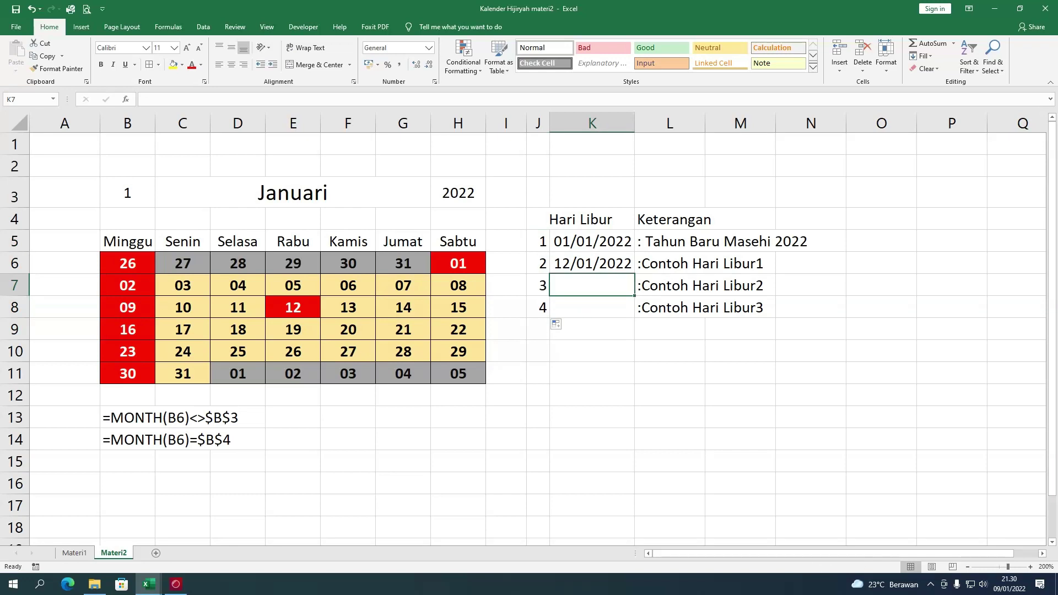
pyautogui.write('27/')
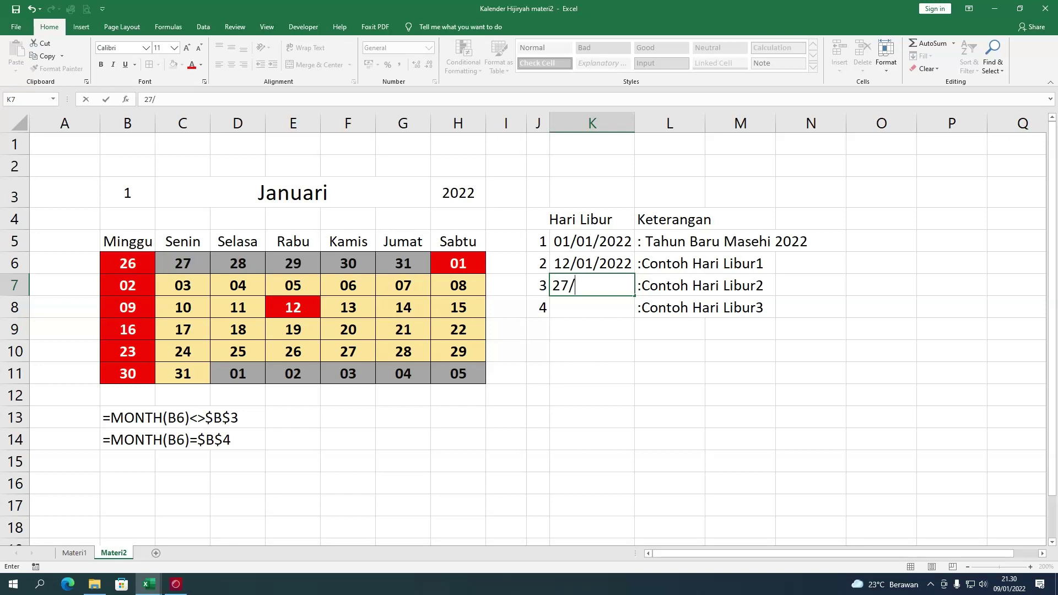
pyautogui.write('01/20')
pyautogui.write('22')
pyautogui.press('Return')
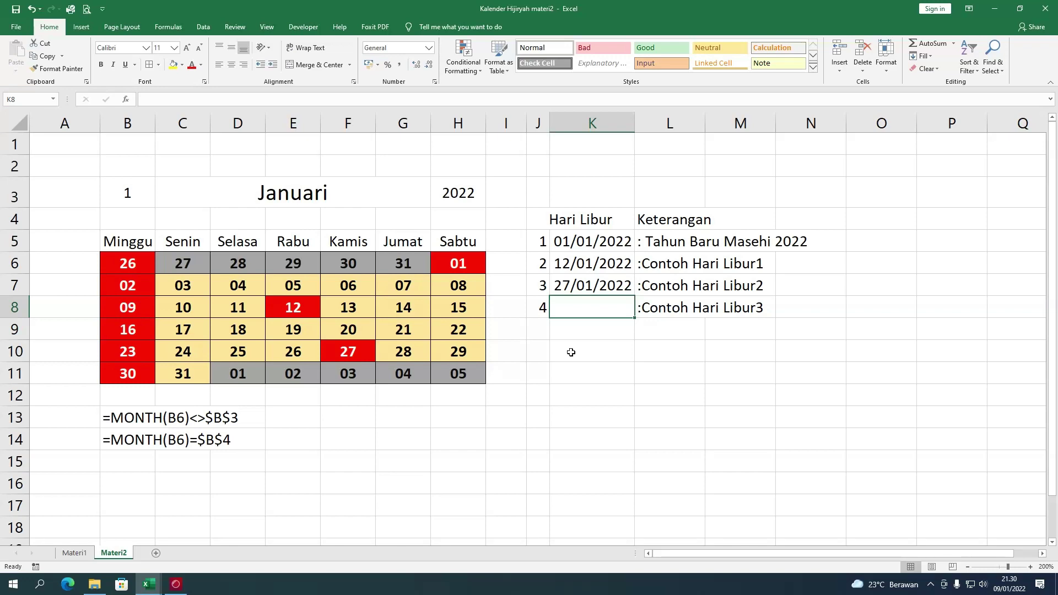
pyautogui.click(471, 69)
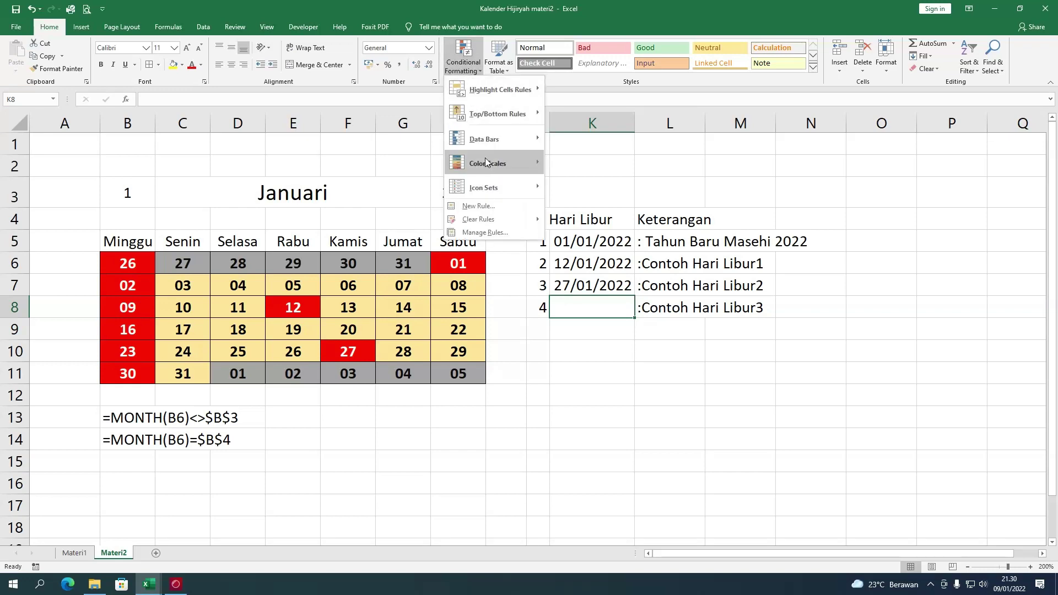
# Step: Type the note '=NETWORKDAYS.INTL(ref;ref;11;range) into B15 beneath the MONTH rule notes
pyautogui.click(645, 421)
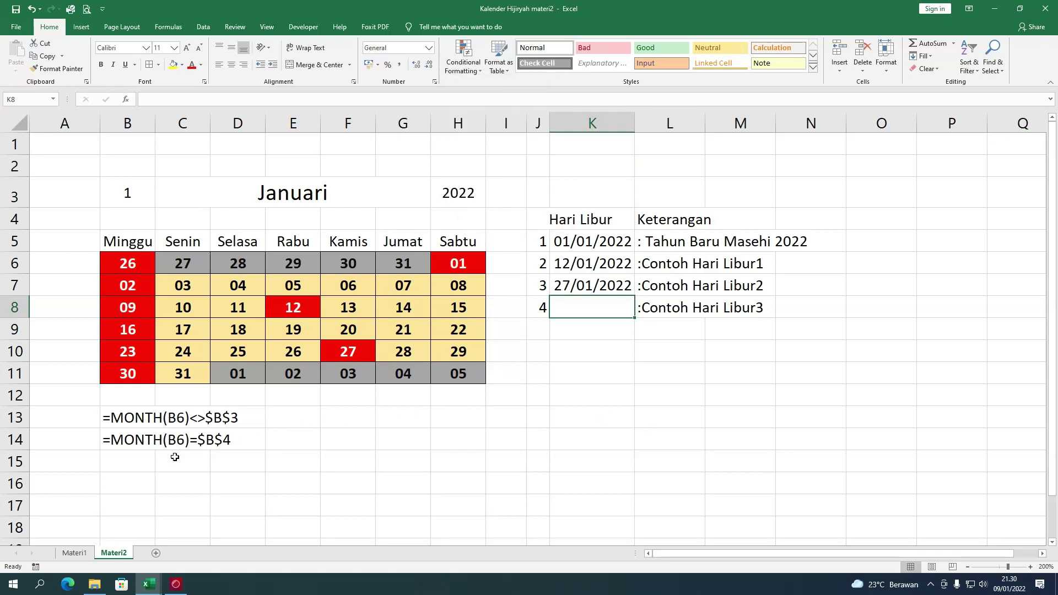
pyautogui.click(115, 453)
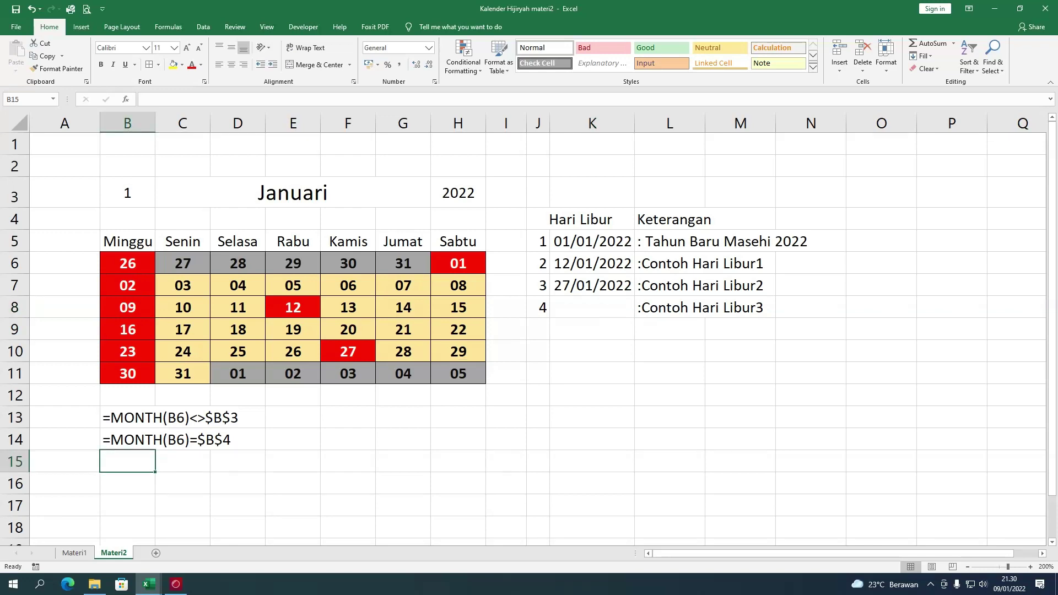
pyautogui.write("'=")
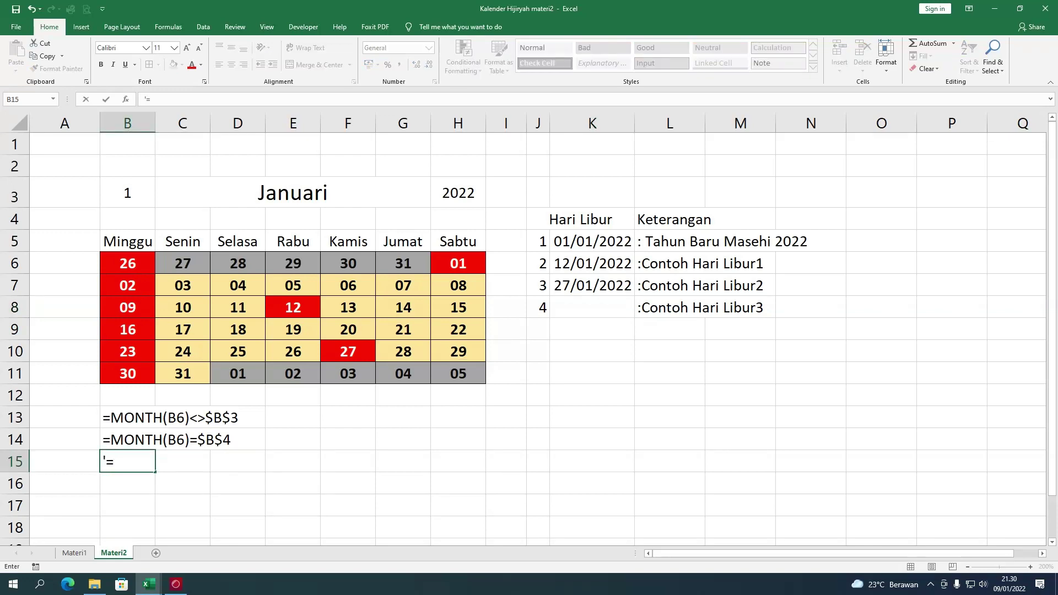
pyautogui.write('N')
pyautogui.write('ETWO')
pyautogui.write('RK')
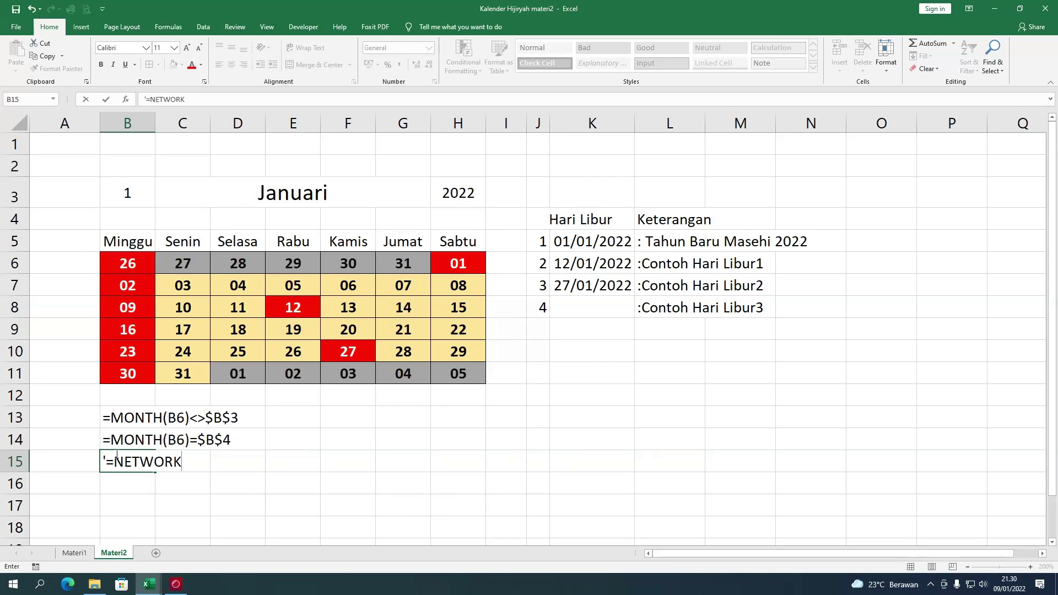
pyautogui.write('DAYS')
pyautogui.write('.INTL')
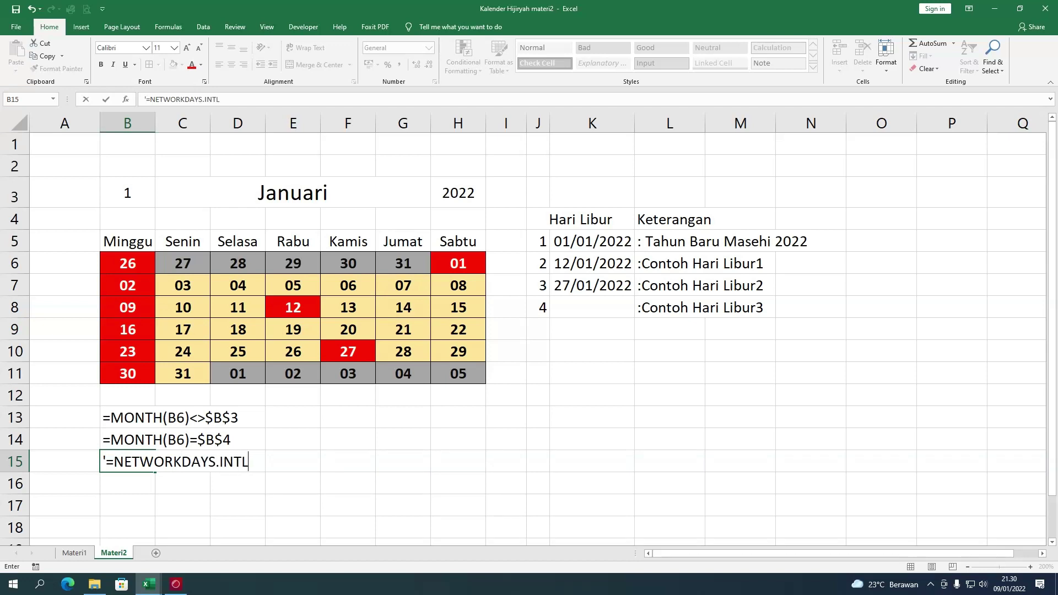
pyautogui.write('(r')
pyautogui.write('ef')
pyautogui.write(';ref')
pyautogui.write(';')
pyautogui.write('11')
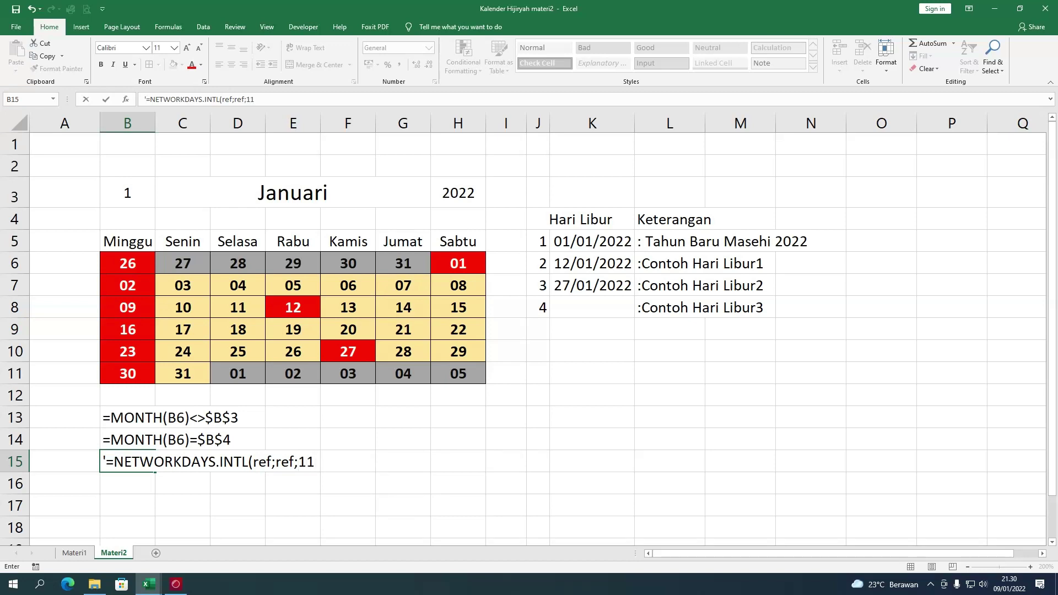
pyautogui.write(';ra')
pyautogui.write('nge')
pyautogui.write(')')
# Step: Confirm the B15 note and enter 10/01/2022 in K8 as a fourth holiday
pyautogui.click(342, 498)
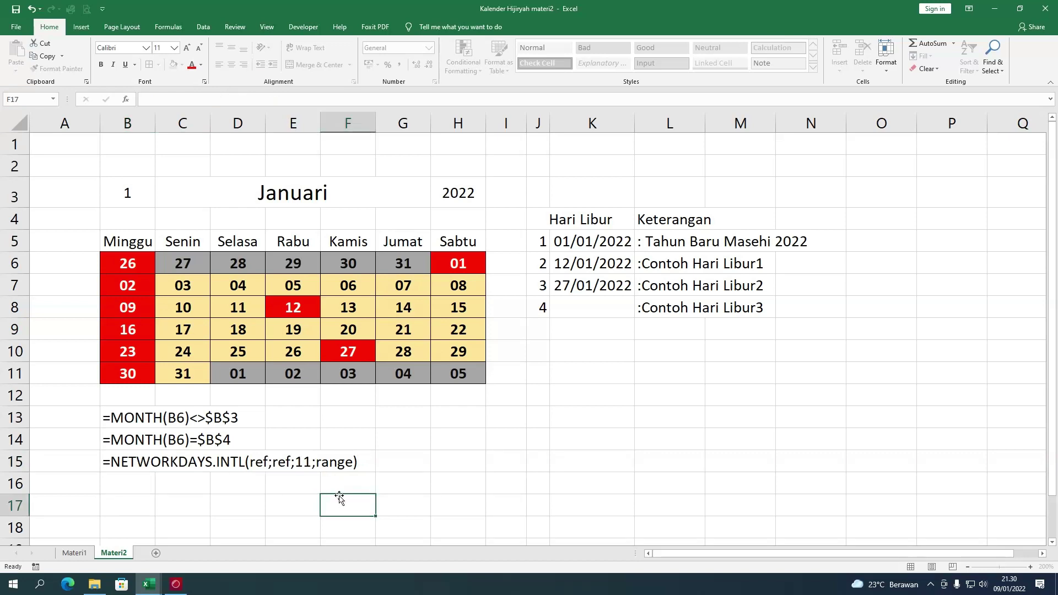
pyautogui.moveTo(590, 242); pyautogui.dragTo(592, 375)
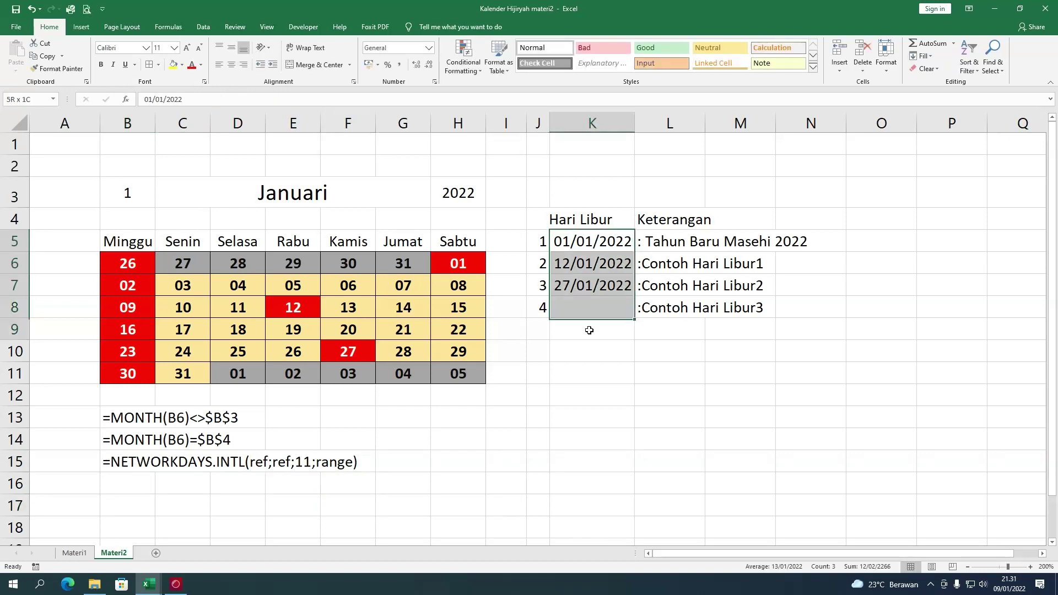
pyautogui.click(397, 285)
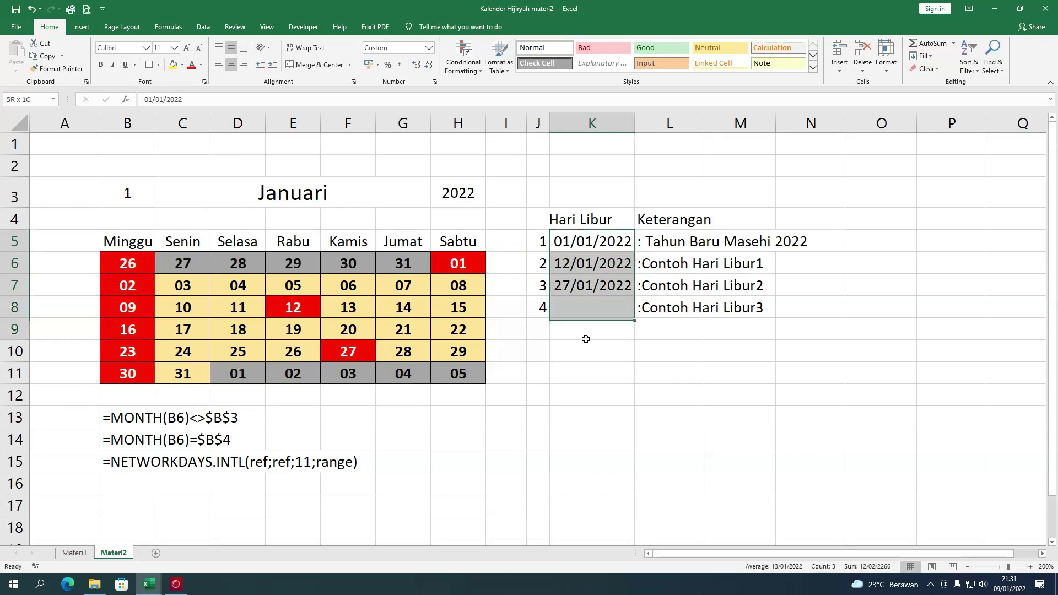
pyautogui.moveTo(585, 241); pyautogui.dragTo(583, 362)
pyautogui.click(583, 307)
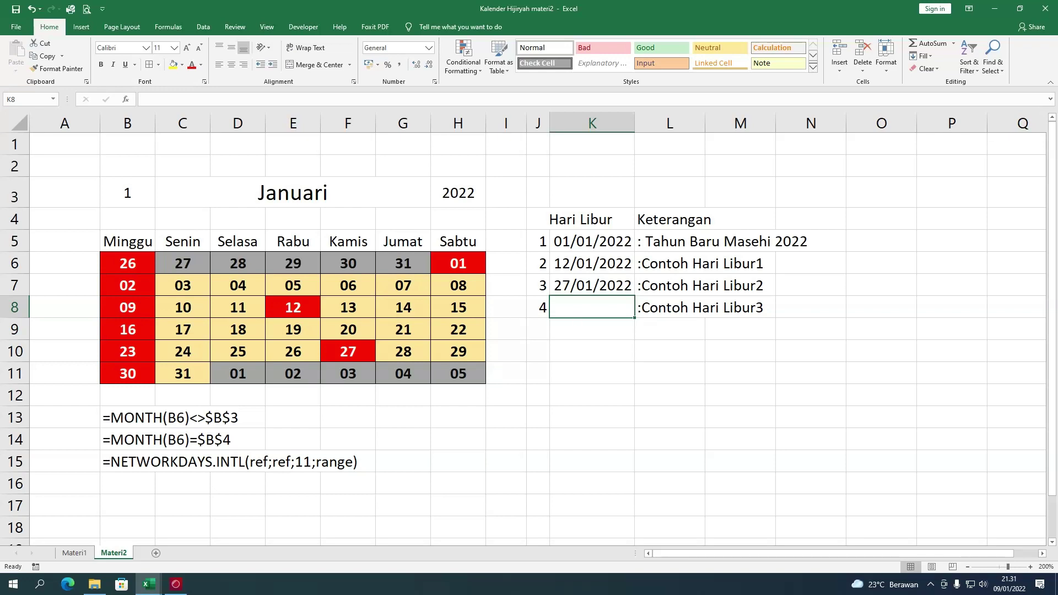
pyautogui.doubleClick(577, 315)
pyautogui.write('10/')
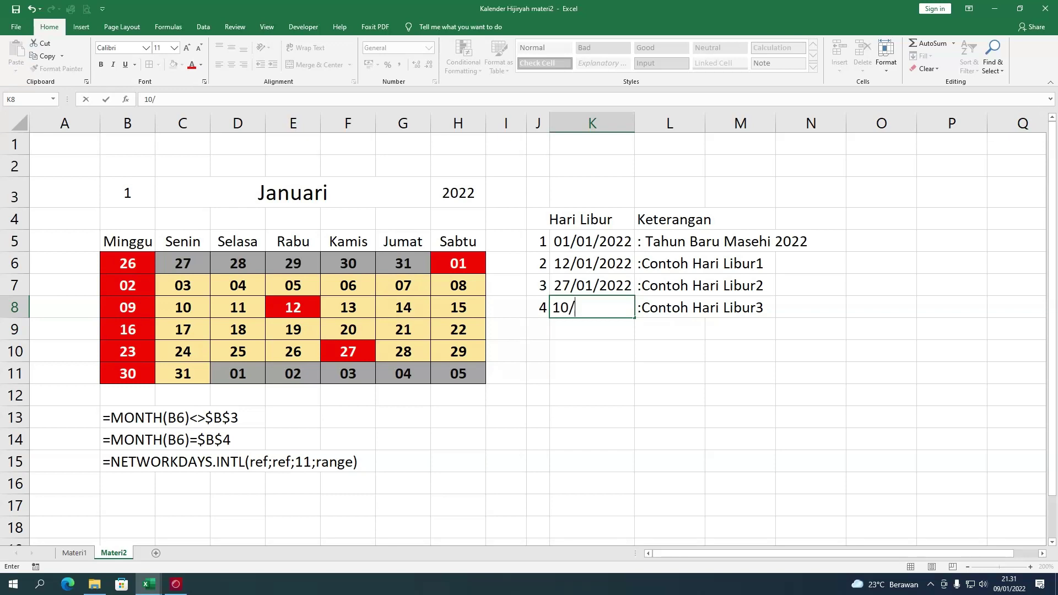
pyautogui.write('01/2')
pyautogui.write('022')
pyautogui.press('Return')
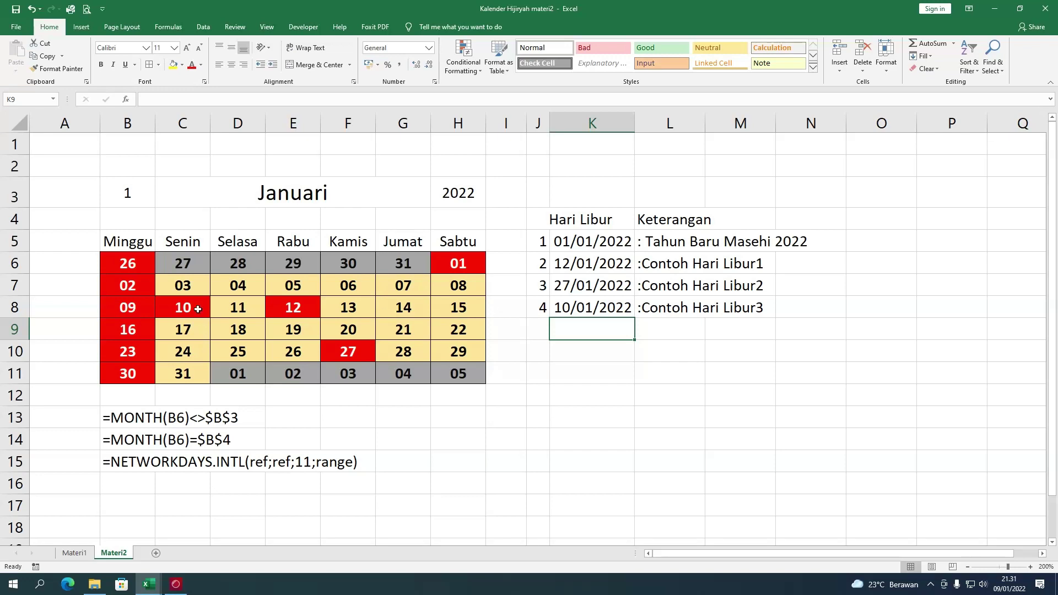
# Step: Delete the added holiday dates and notes in K6:L8, leaving only 01/01/2022
pyautogui.moveTo(199, 309); pyautogui.dragTo(336, 350)
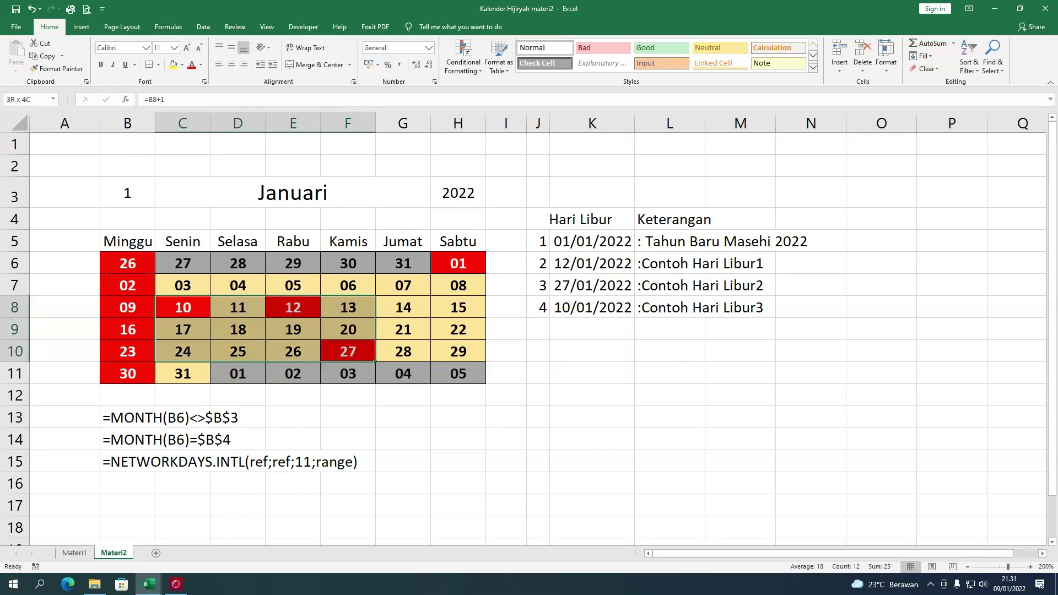
pyautogui.click(615, 279)
pyautogui.moveTo(607, 263); pyautogui.dragTo(606, 308)
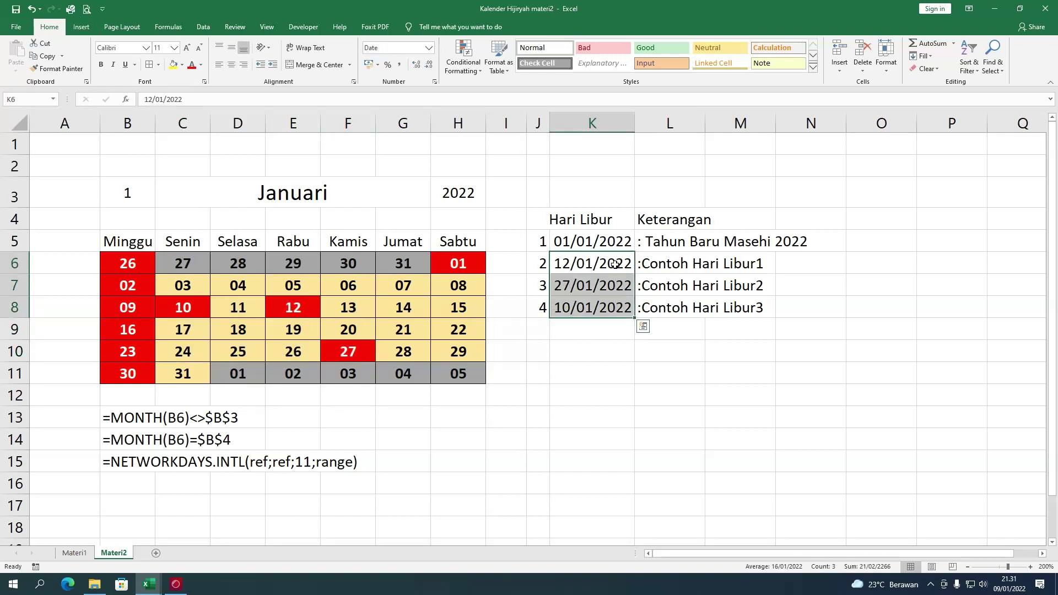
pyautogui.moveTo(615, 263); pyautogui.dragTo(650, 299)
pyautogui.press('Delete')
pyautogui.click(604, 350)
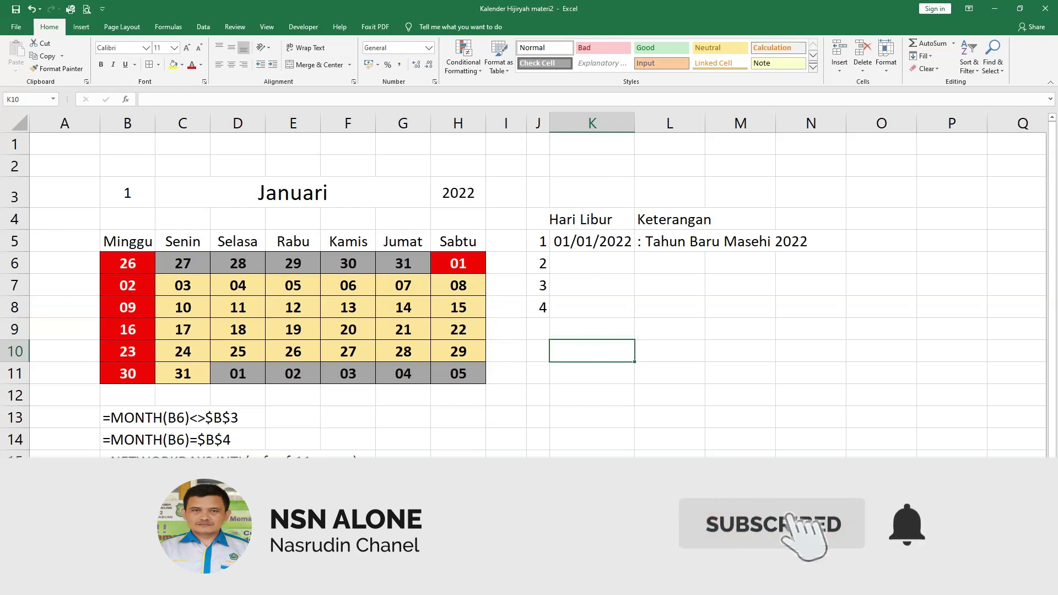
pyautogui.click(146, 273)
pyautogui.click(609, 267)
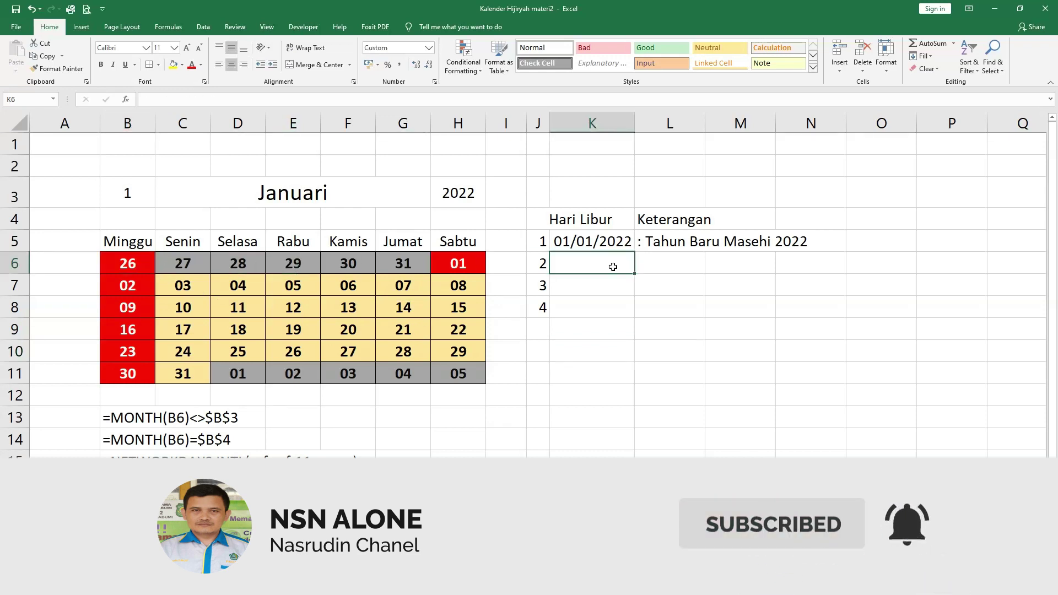